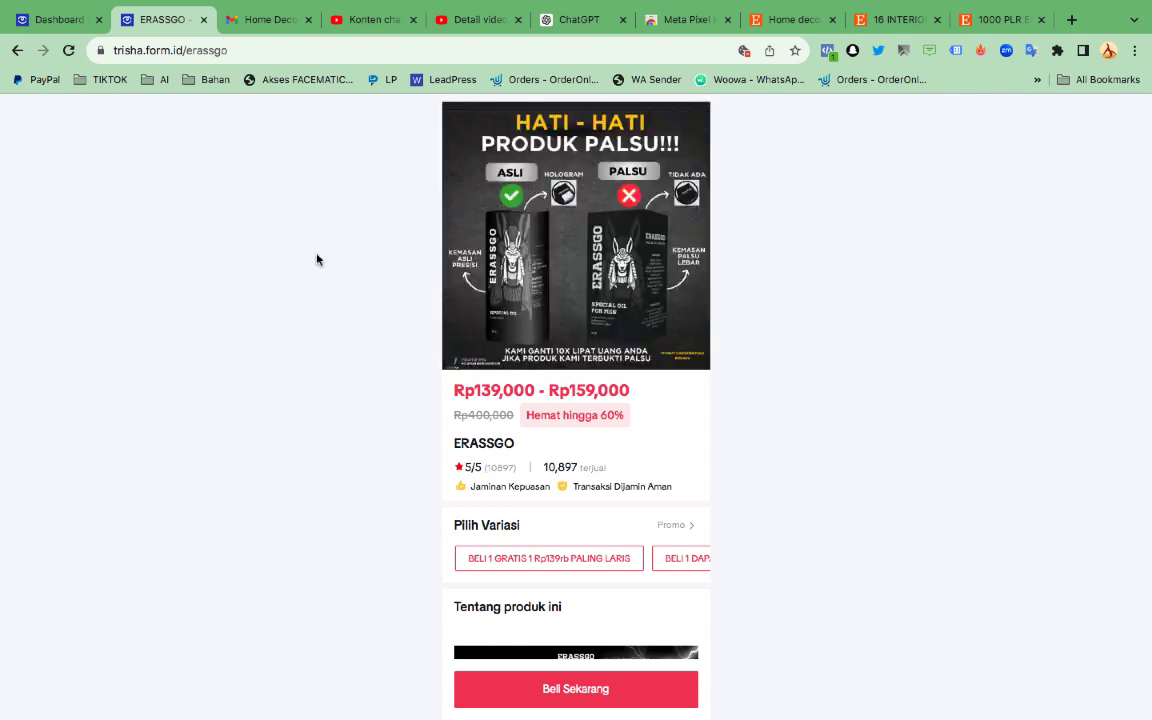
Step: Start a new Facebook server-side tracking in Formulir's tracking settings and fill in its name
left_click(80, 22)
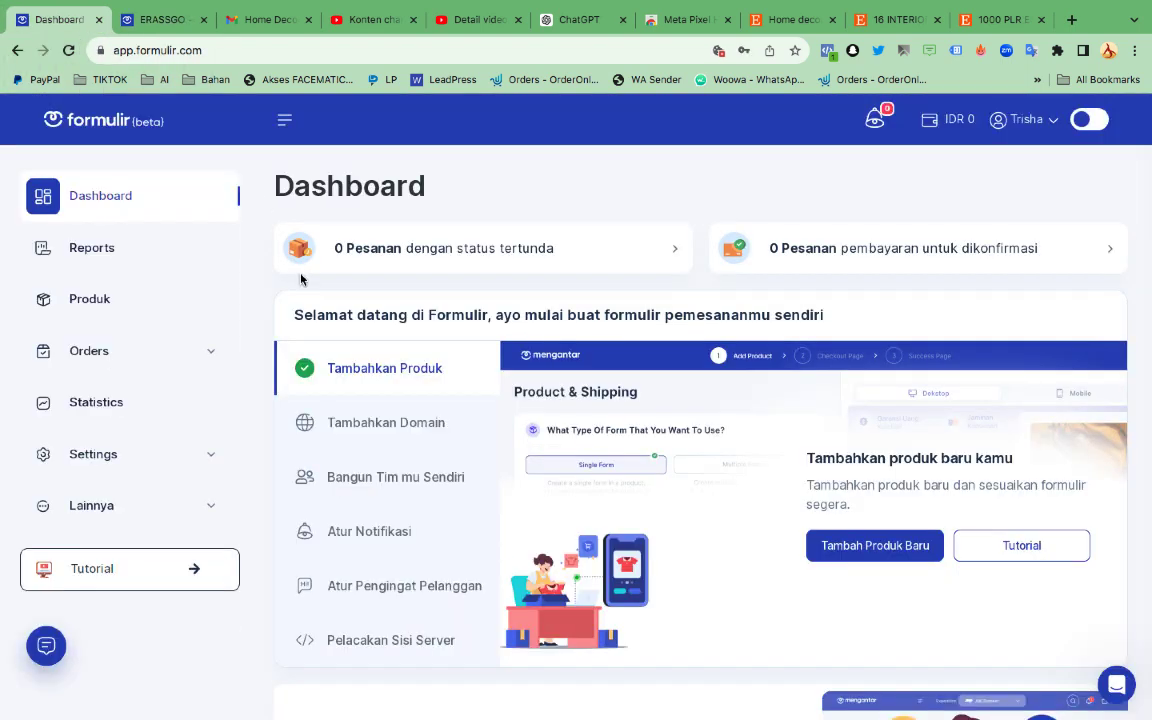
left_click(110, 457)
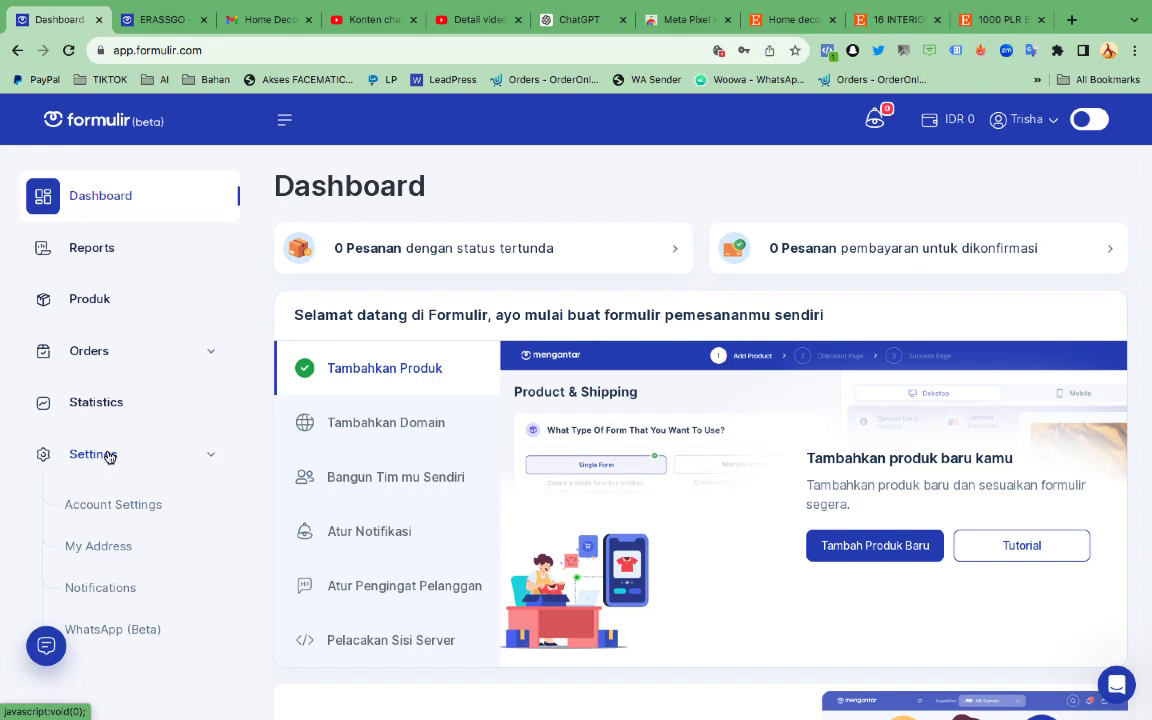
scroll(97, 459, "down", 3)
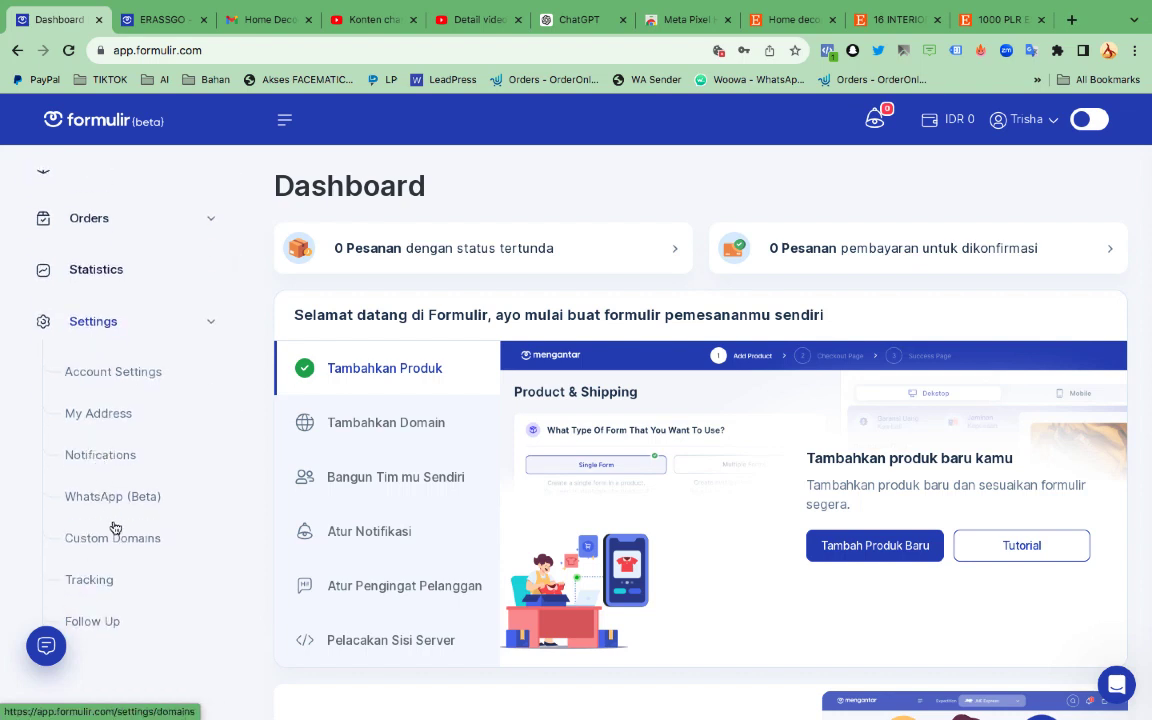
scroll(114, 527, "down", 2)
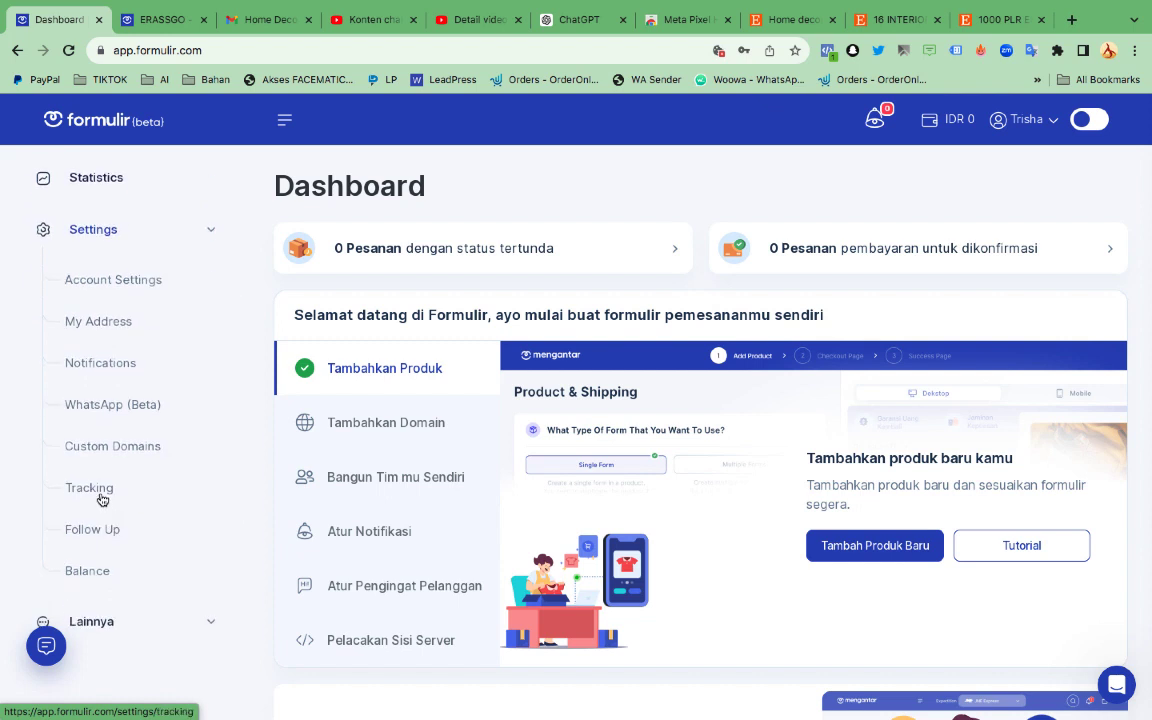
left_click(101, 499)
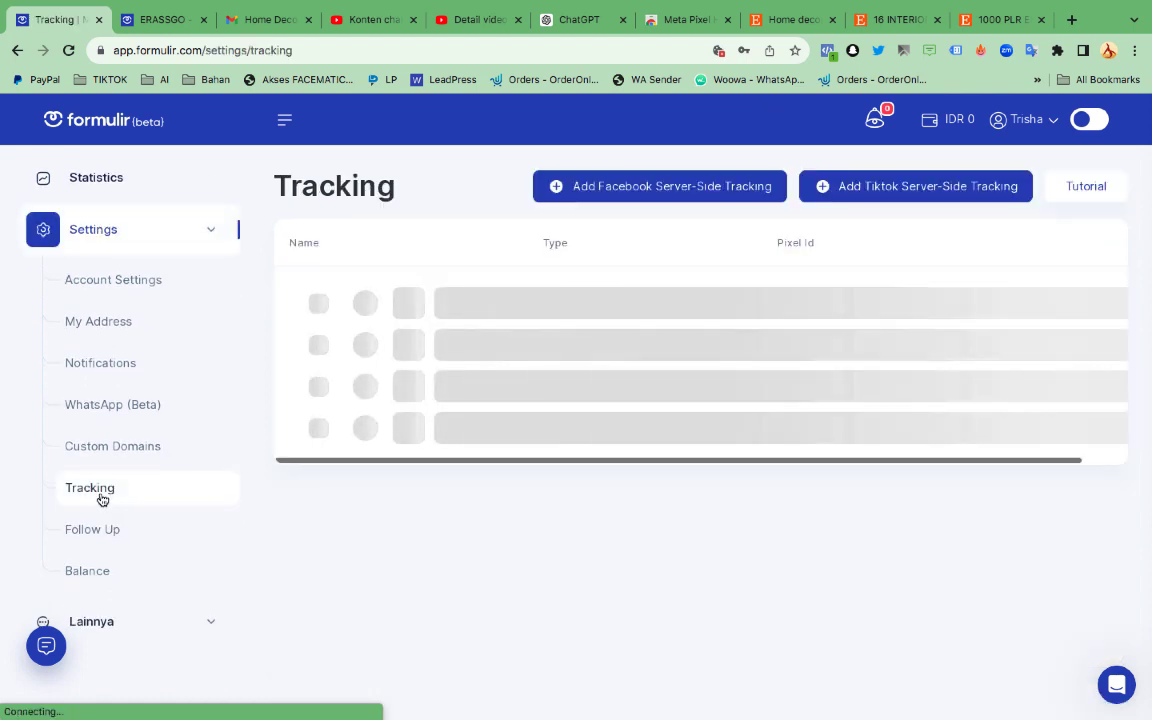
left_click(576, 195)
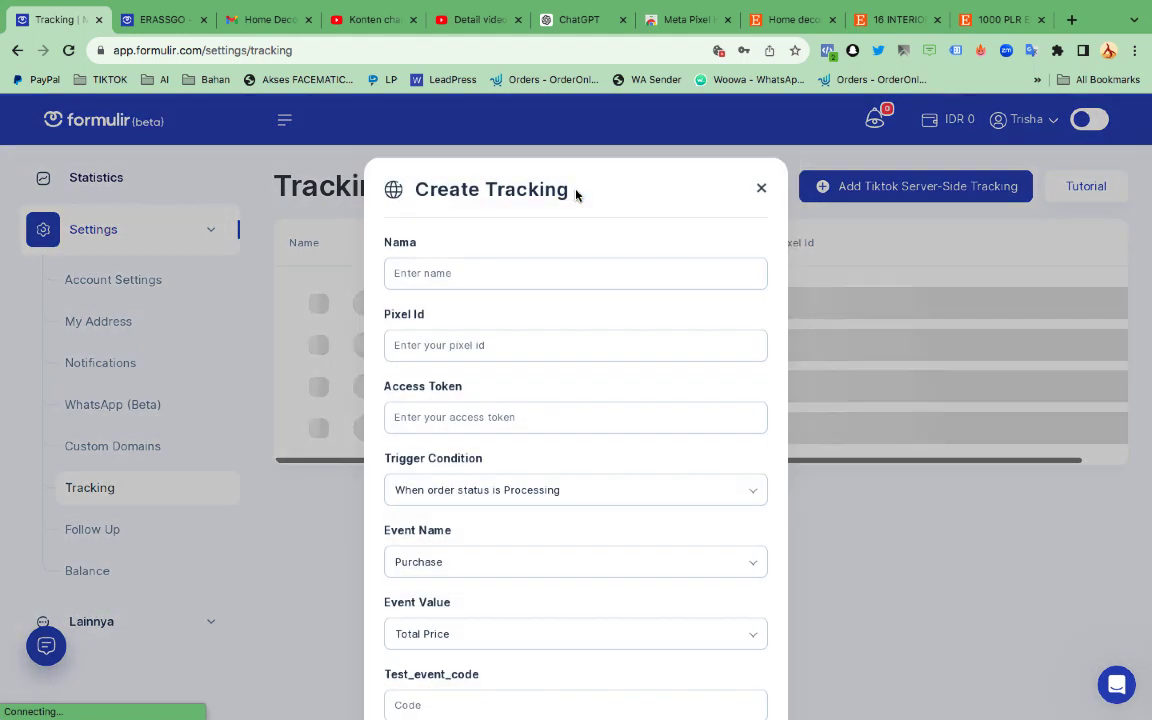
left_click(466, 281)
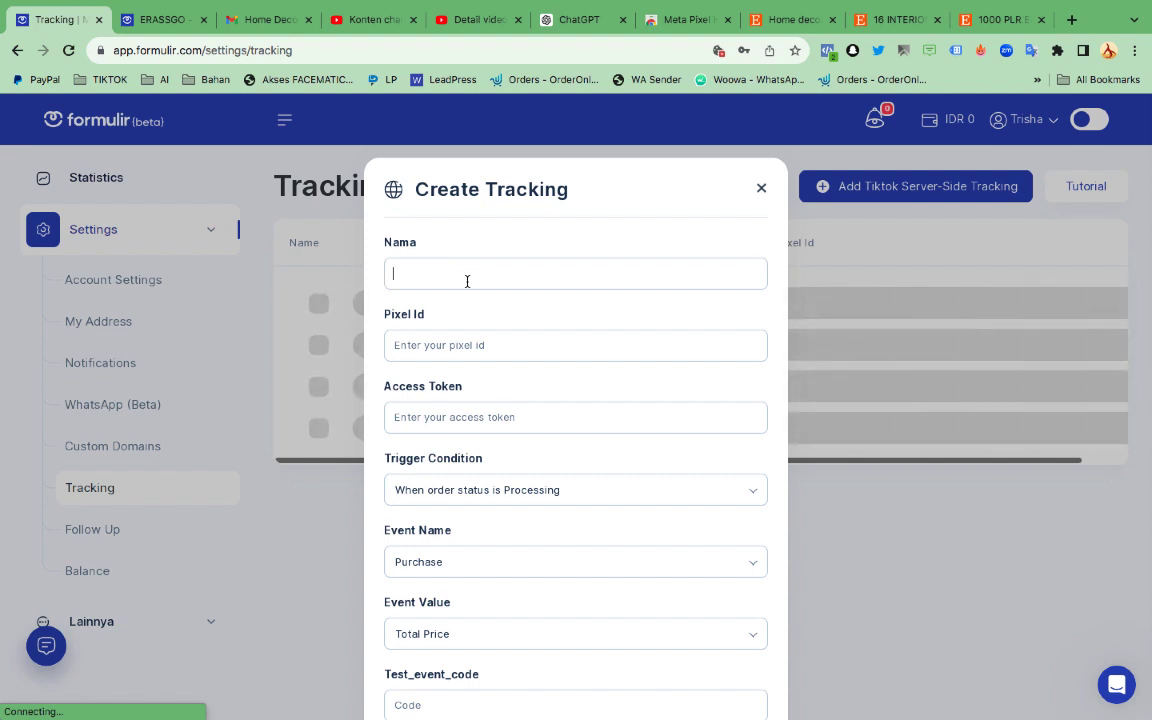
type("Mas Tofa")
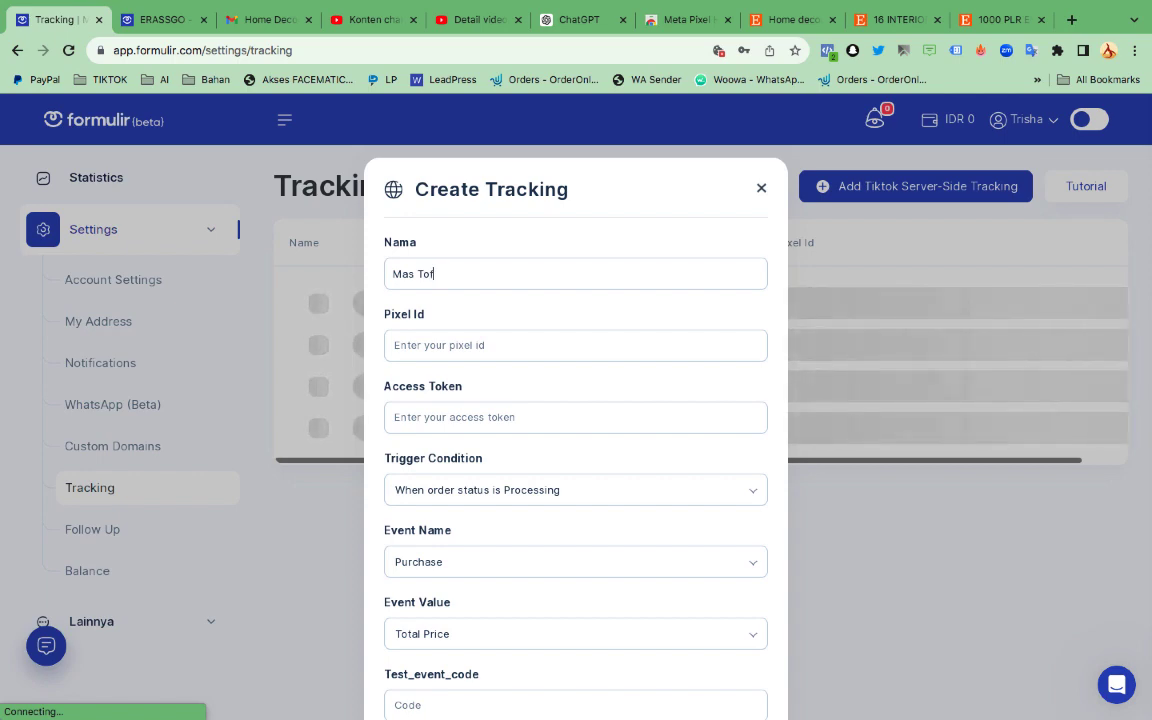
Step: Switch to the browser profile that has the Meta Business Suite data set settings open
left_click(1109, 50)
scroll(1036, 527, "down", 2)
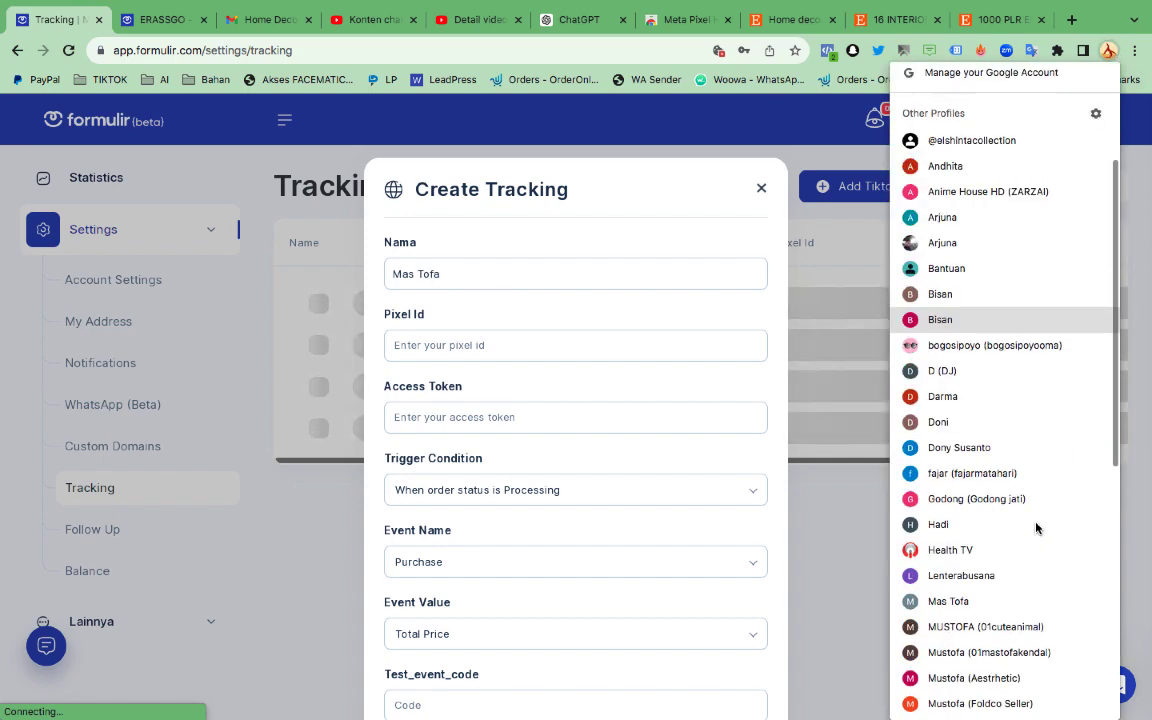
scroll(1030, 535, "down", 2)
scroll(1027, 538, "down", 3)
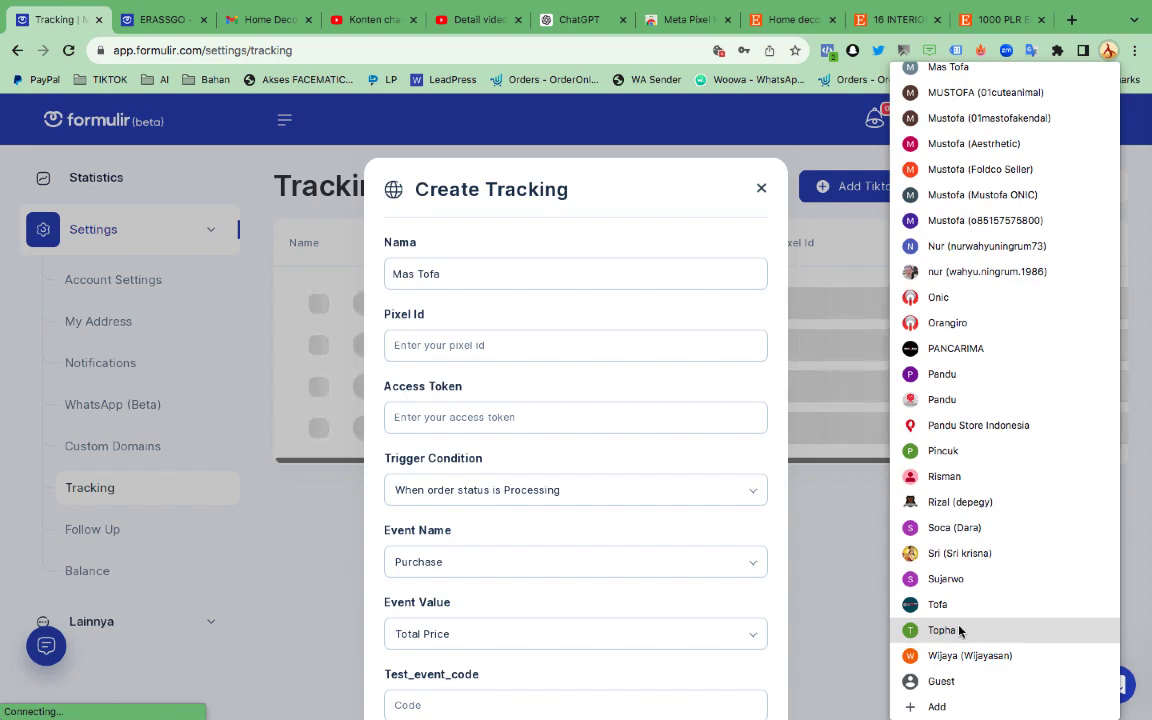
left_click(958, 630)
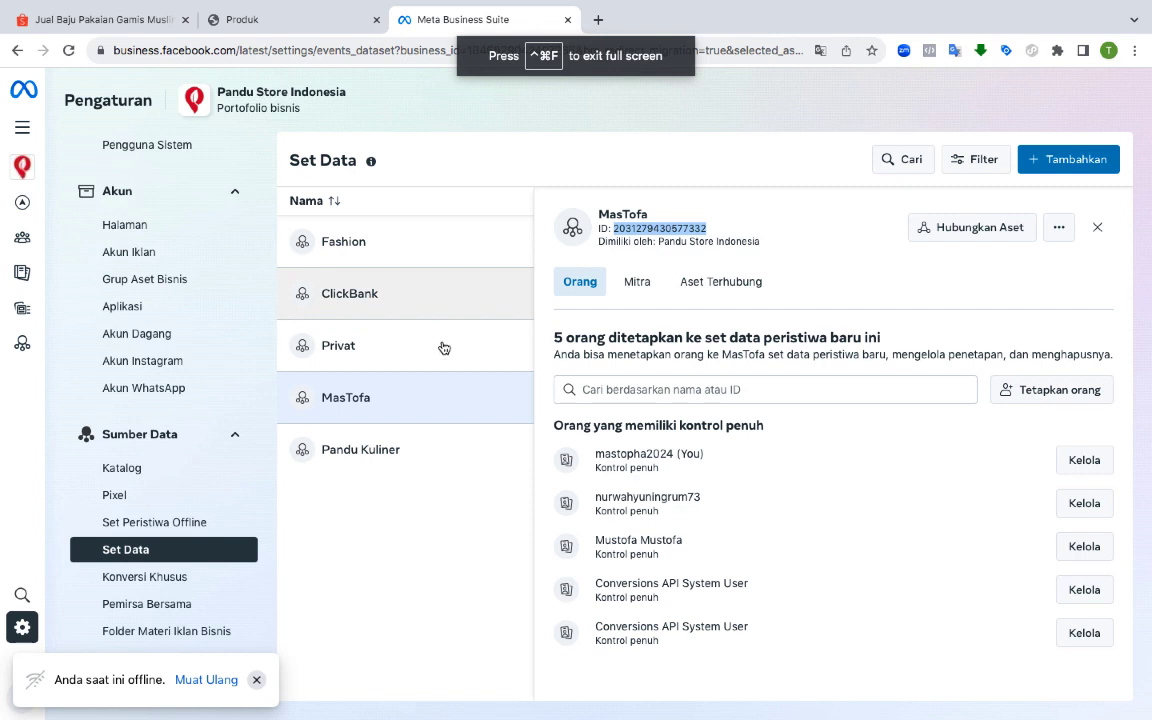
Step: Open the data set matching the new tracking's name in Events Manager and show its settings (Pengaturan)
left_click(434, 400)
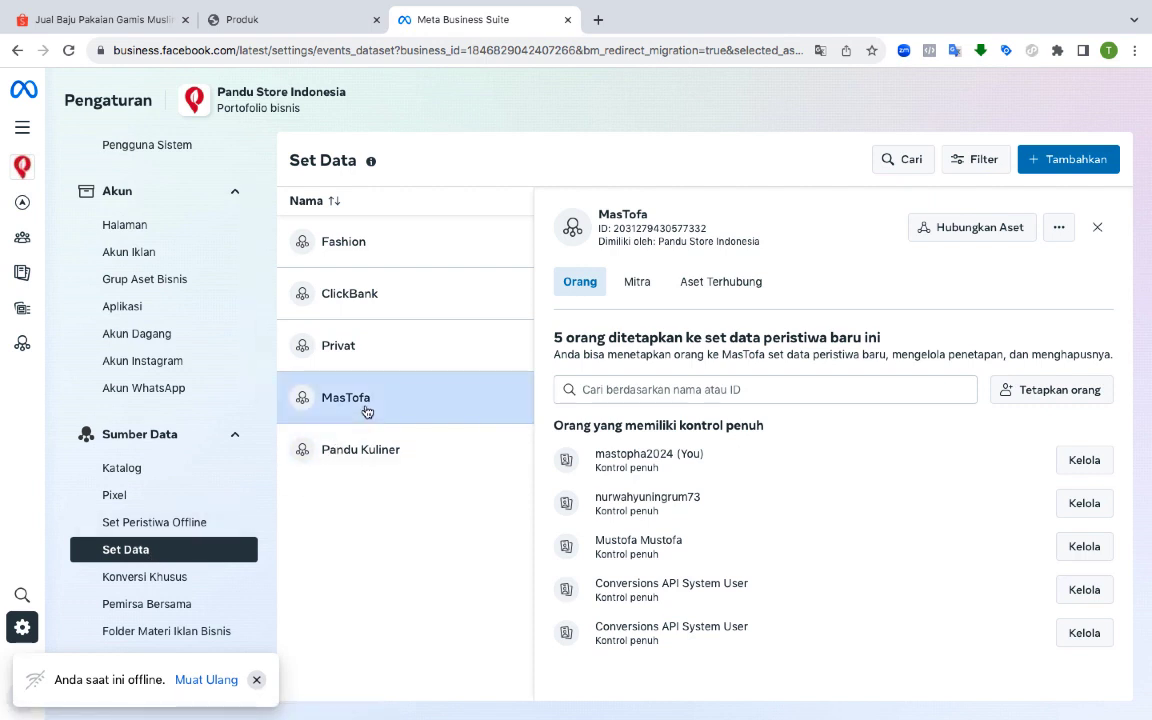
left_click(1062, 229)
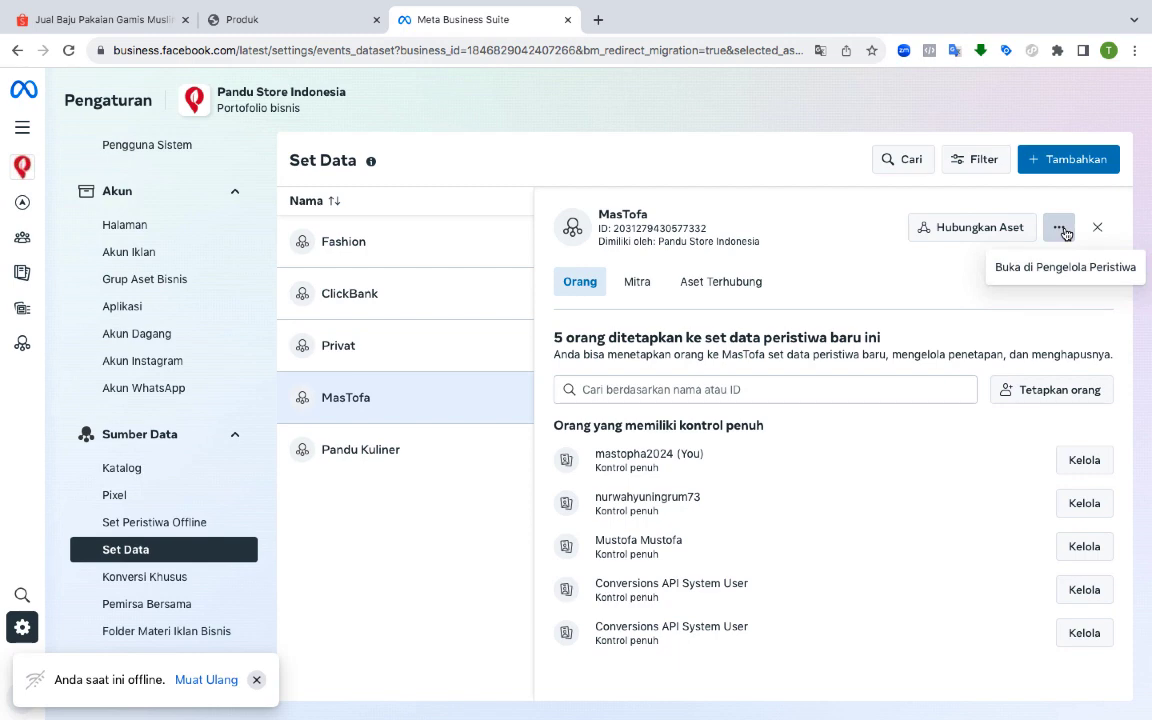
left_click(1060, 269)
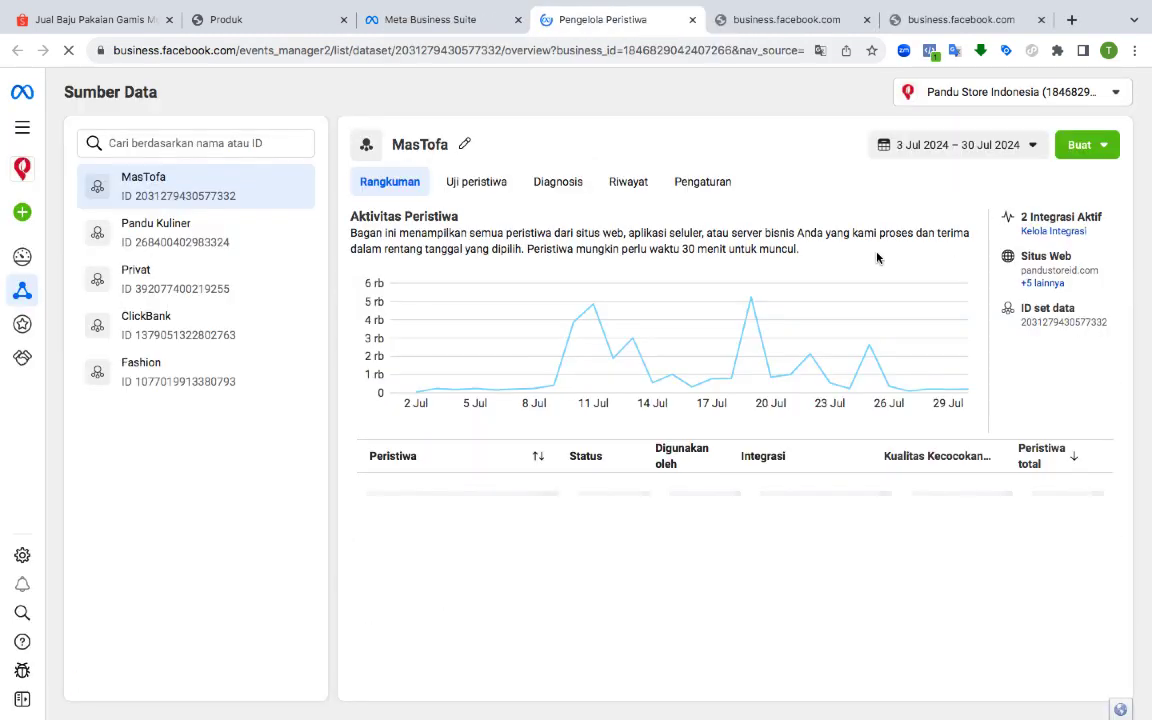
left_click(714, 190)
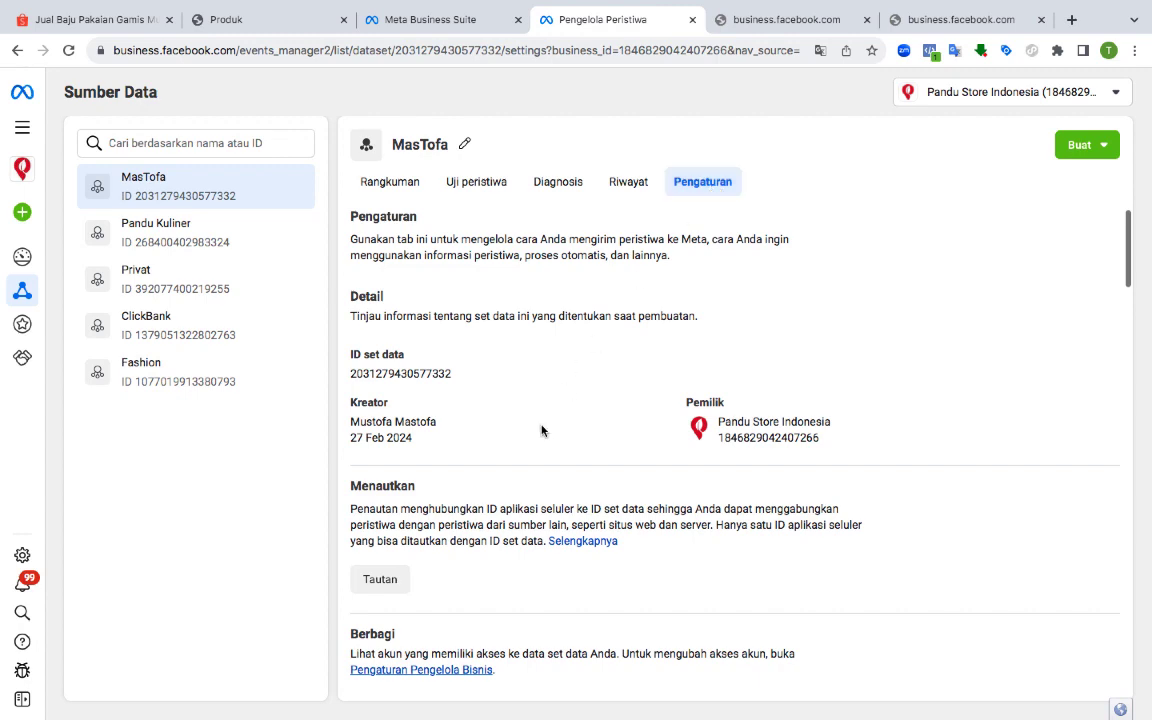
Step: Try to generate an access token for direct integration in the data set's Conversions API section
scroll(541, 431, "down", 5)
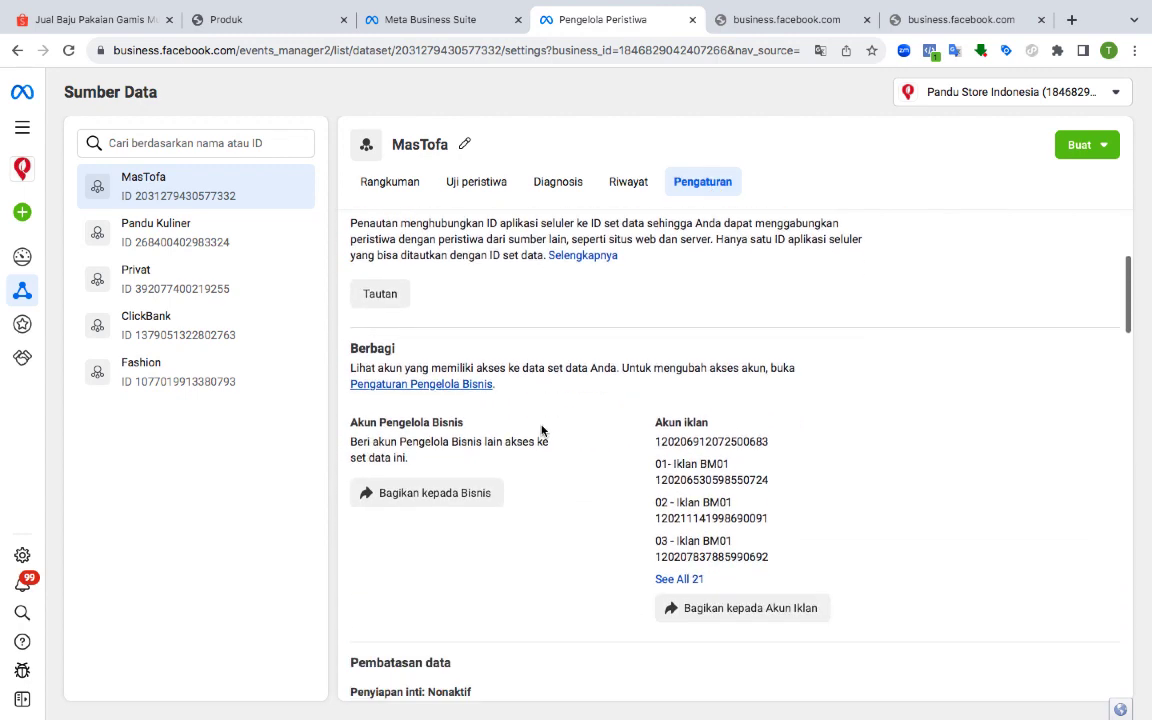
scroll(541, 431, "down", 10)
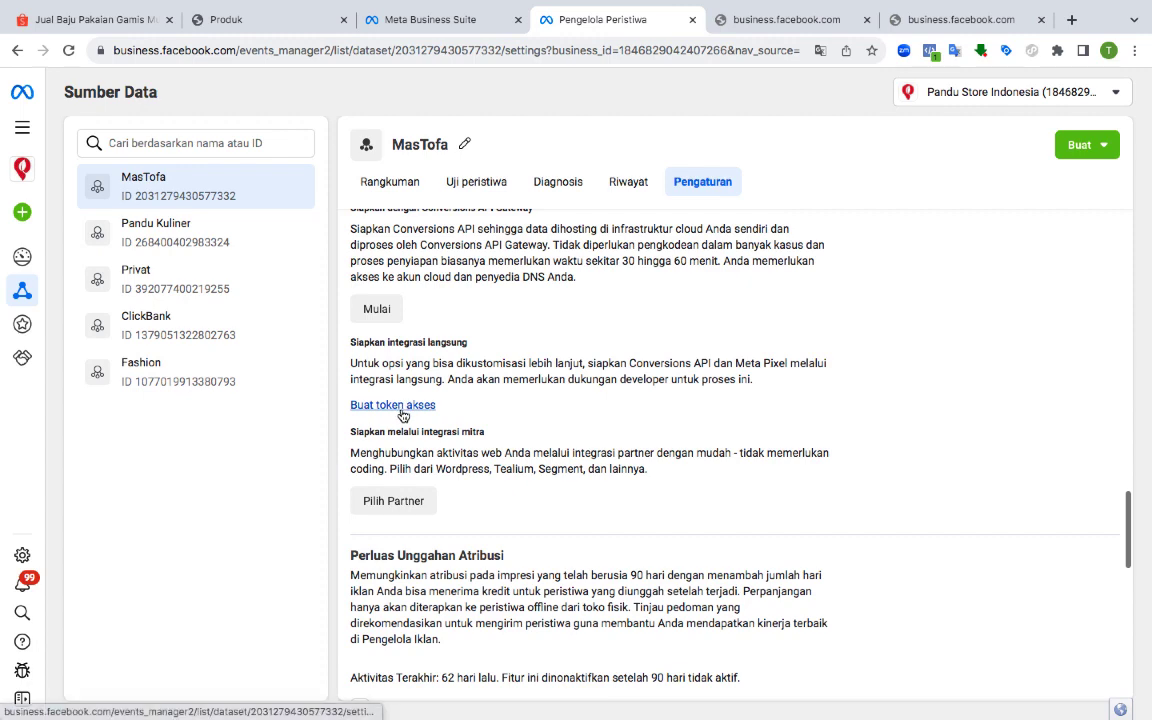
scroll(403, 404, "up", 1)
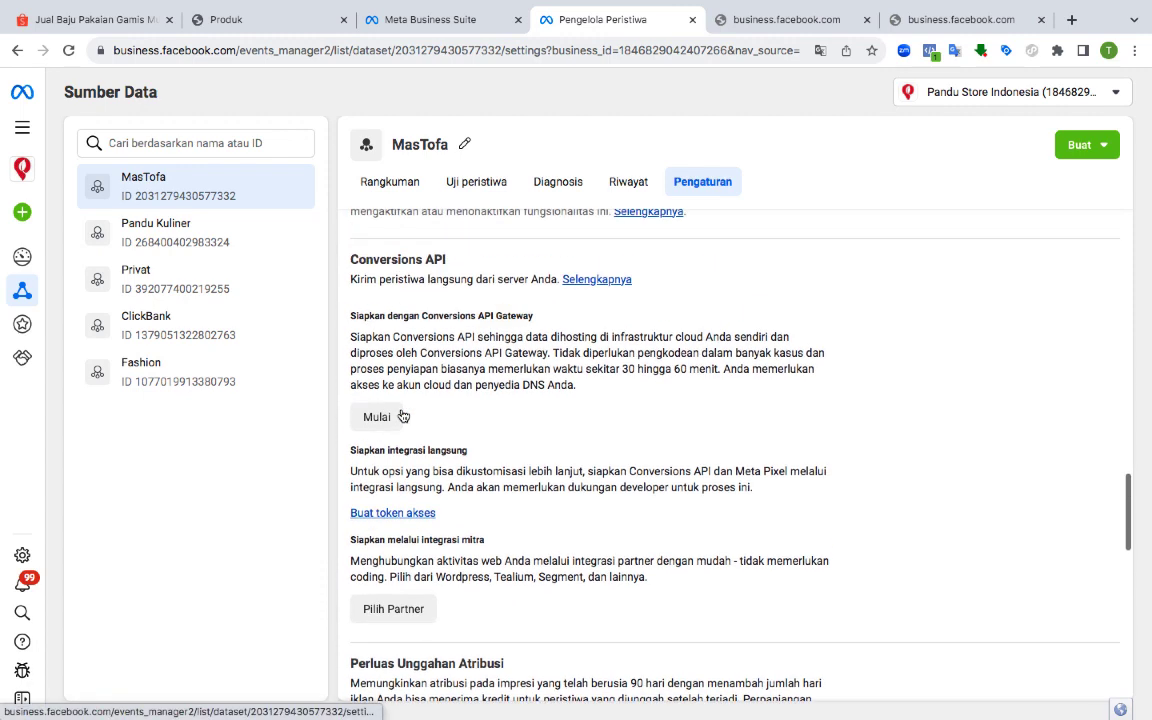
left_click(388, 514)
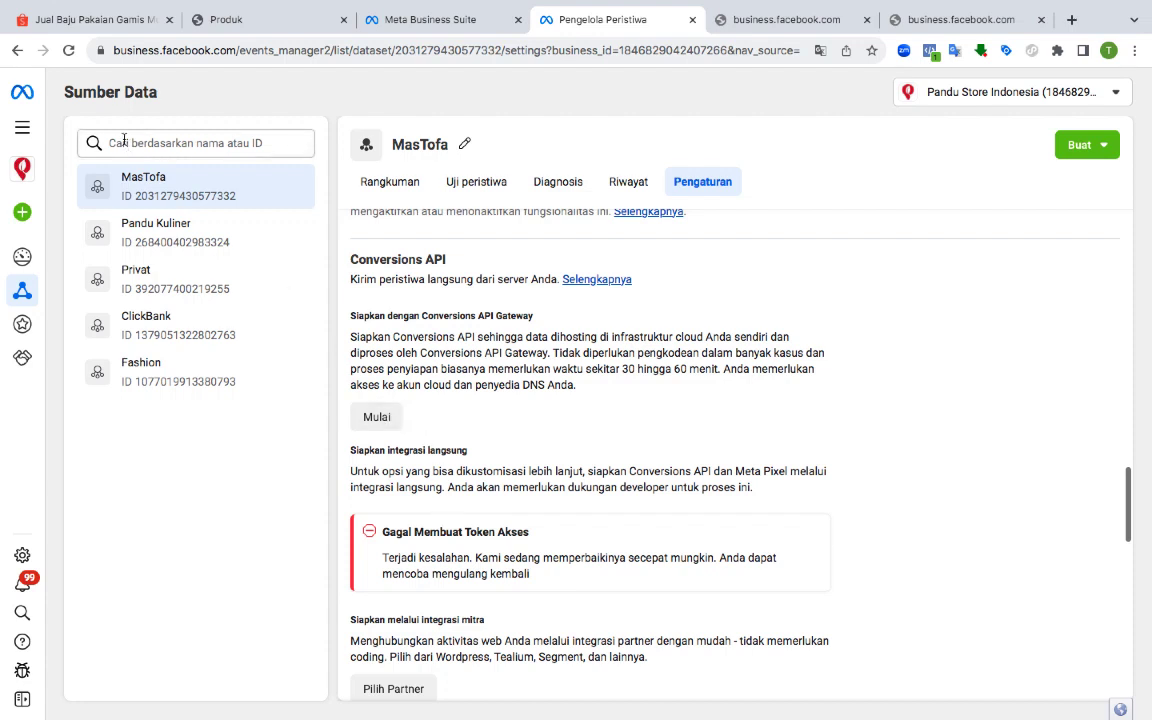
Step: Reload the data set settings, generate a Conversions API access token for direct integration and copy it
left_click(69, 50)
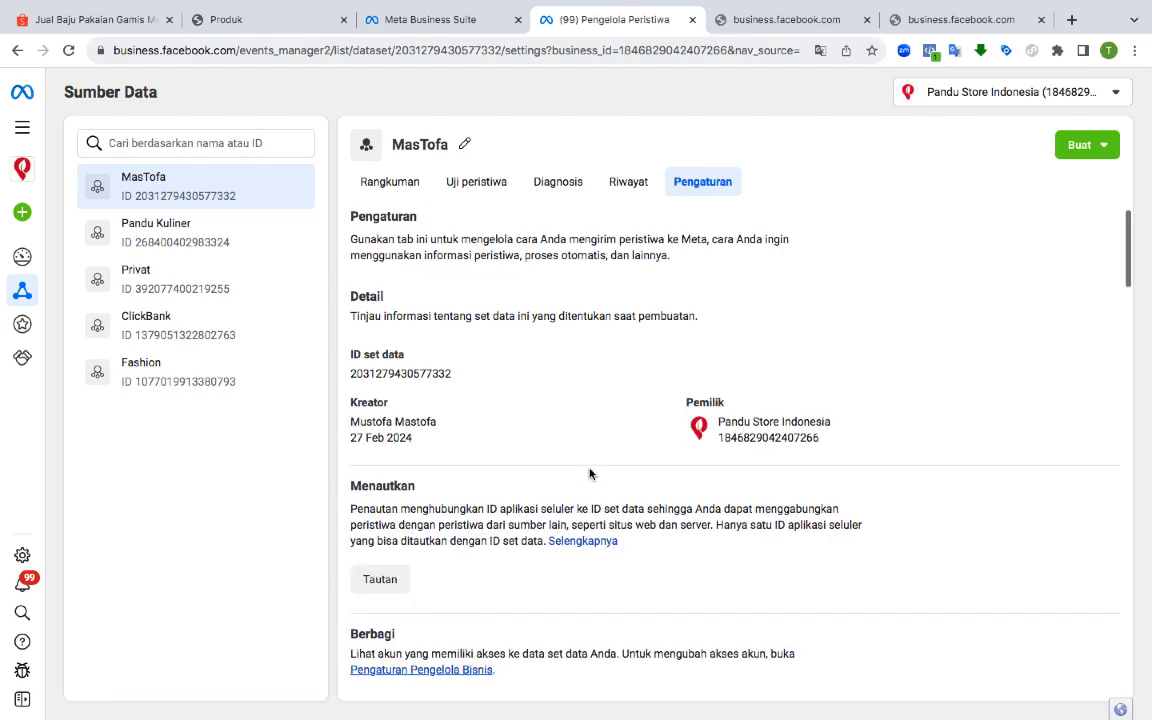
scroll(590, 474, "down", 2)
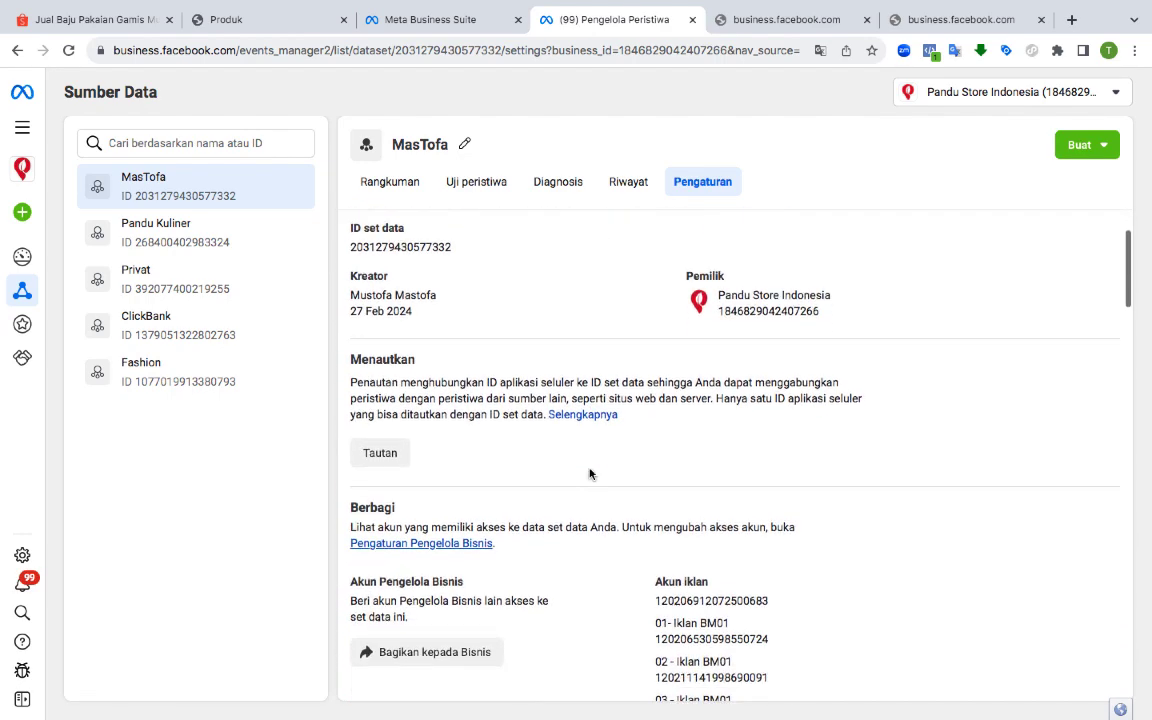
scroll(590, 474, "down", 3)
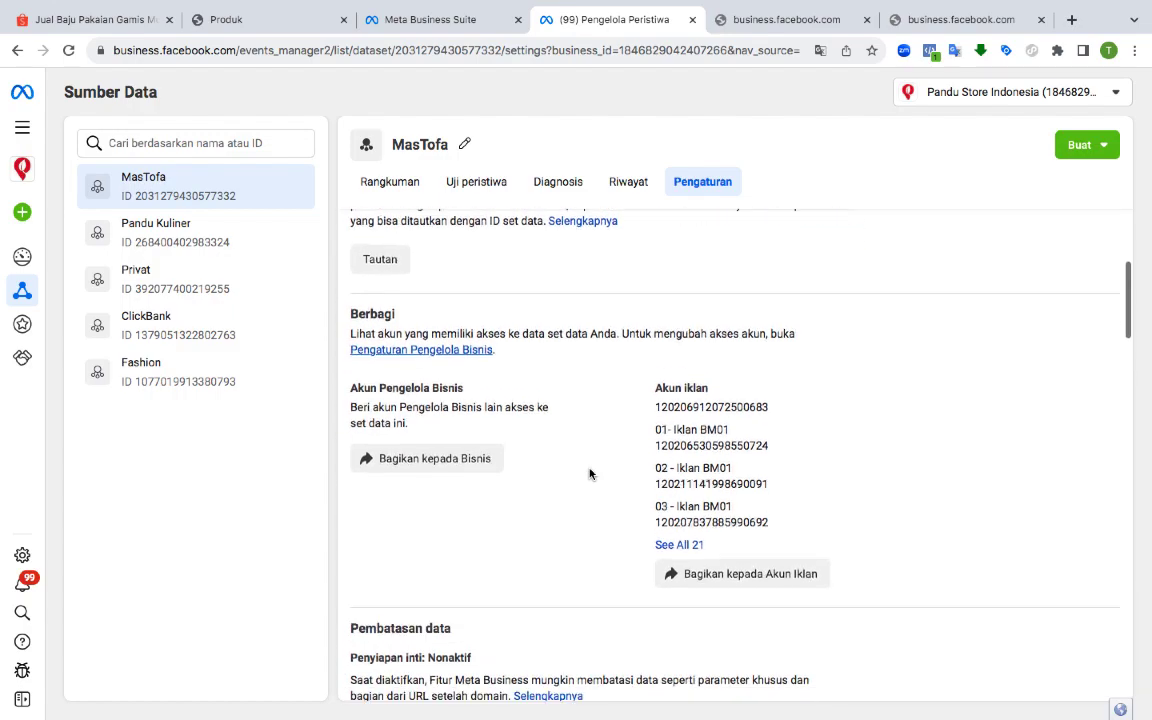
scroll(590, 474, "down", 5)
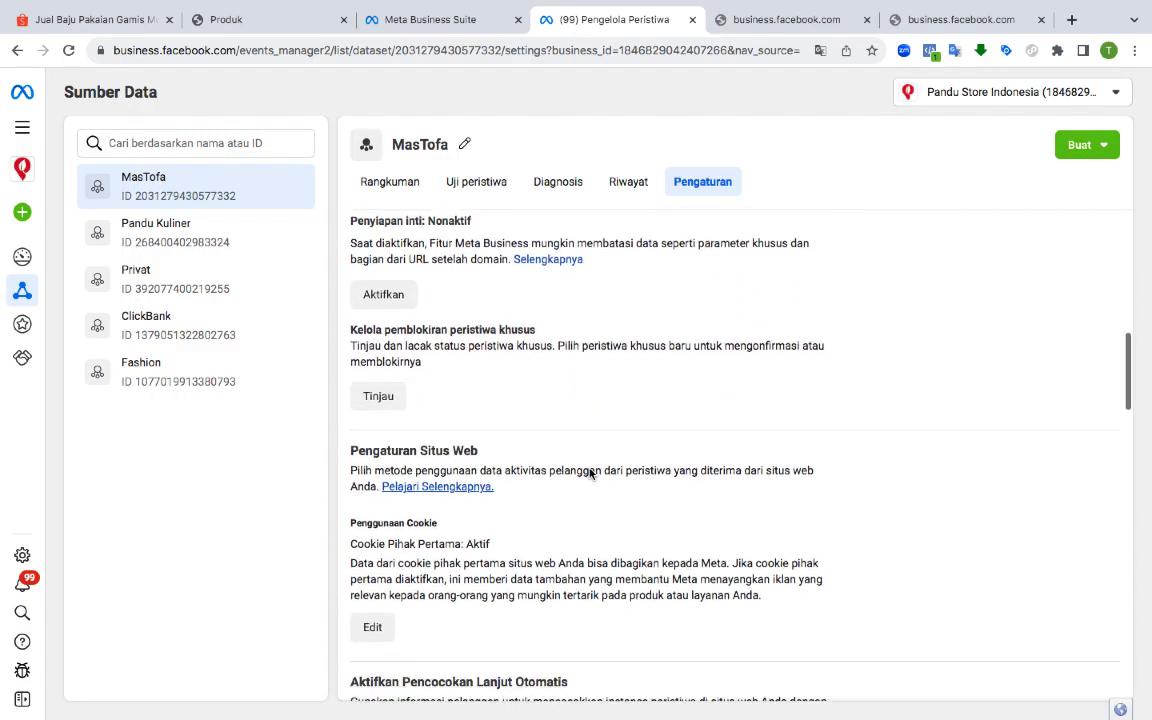
scroll(590, 474, "down", 6)
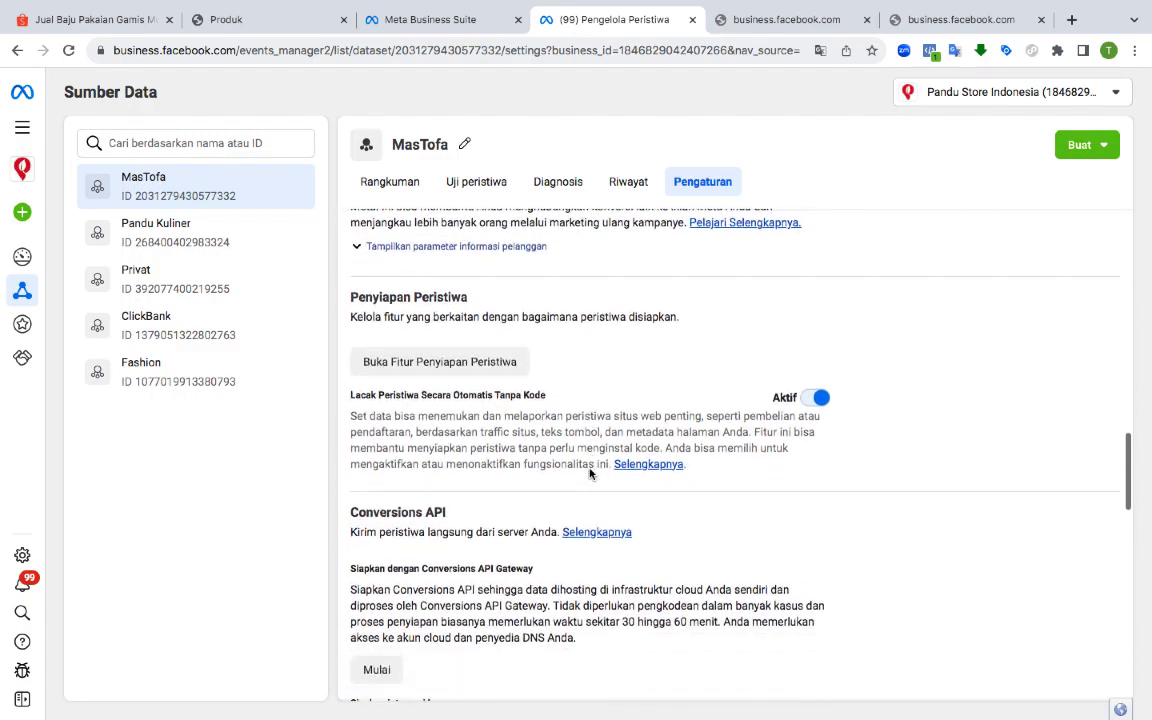
scroll(590, 474, "down", 3)
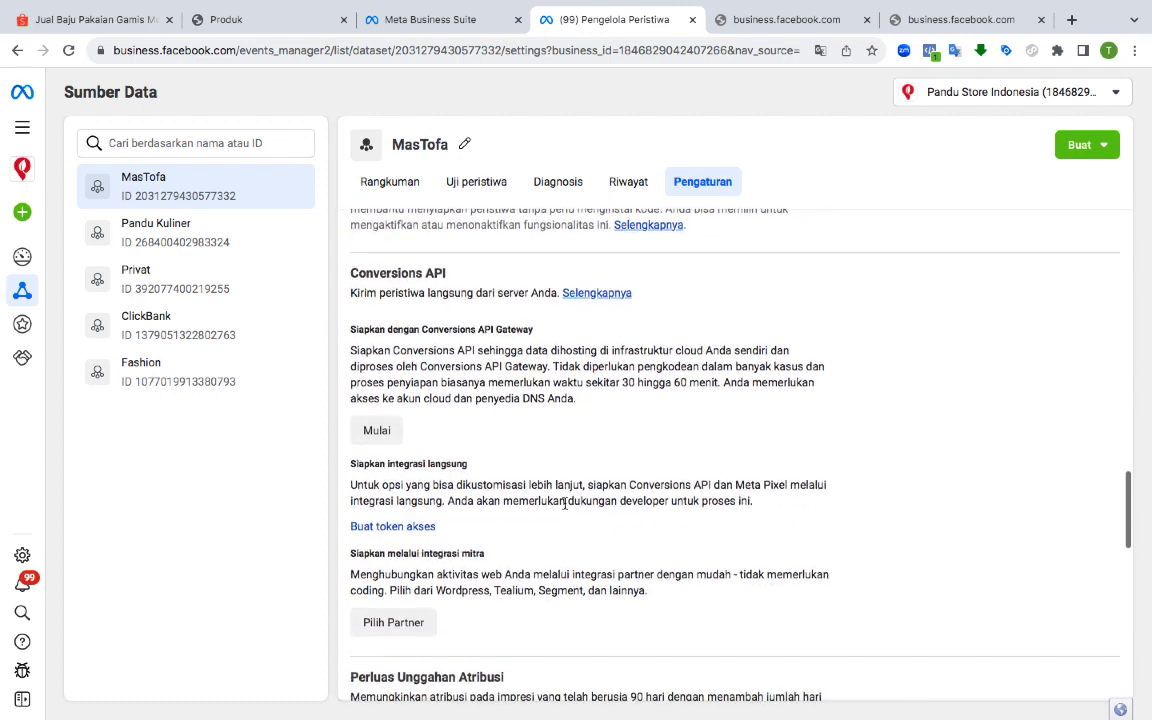
left_click(426, 530)
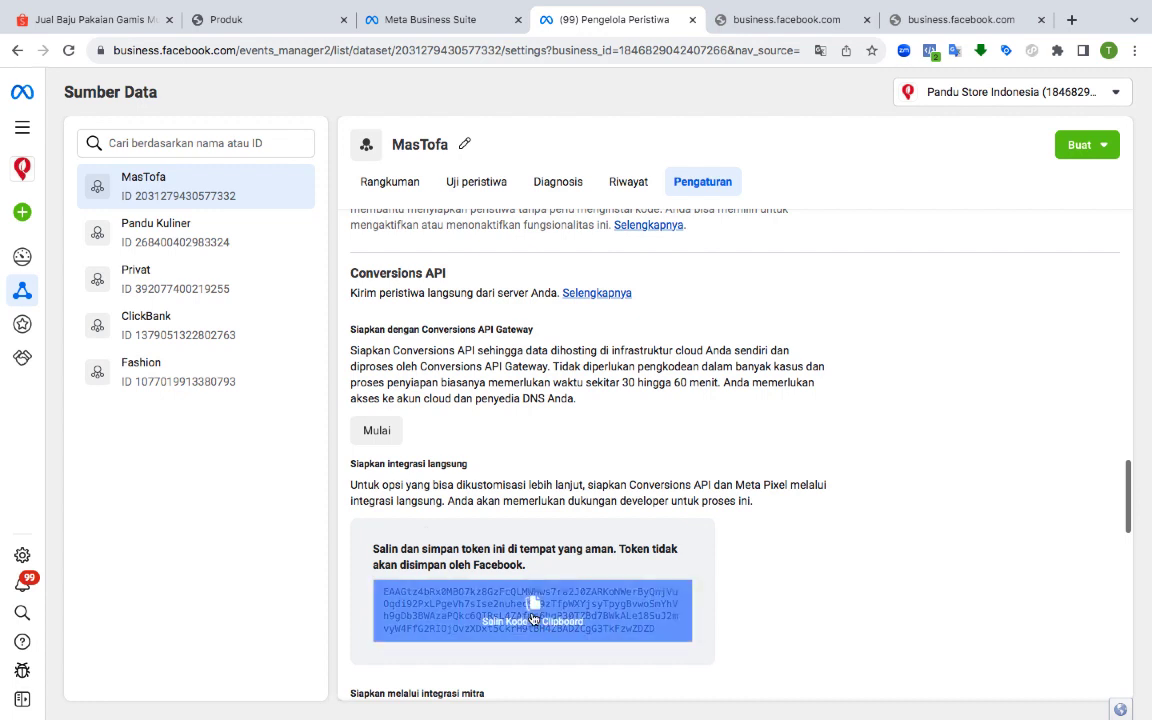
left_click(533, 617)
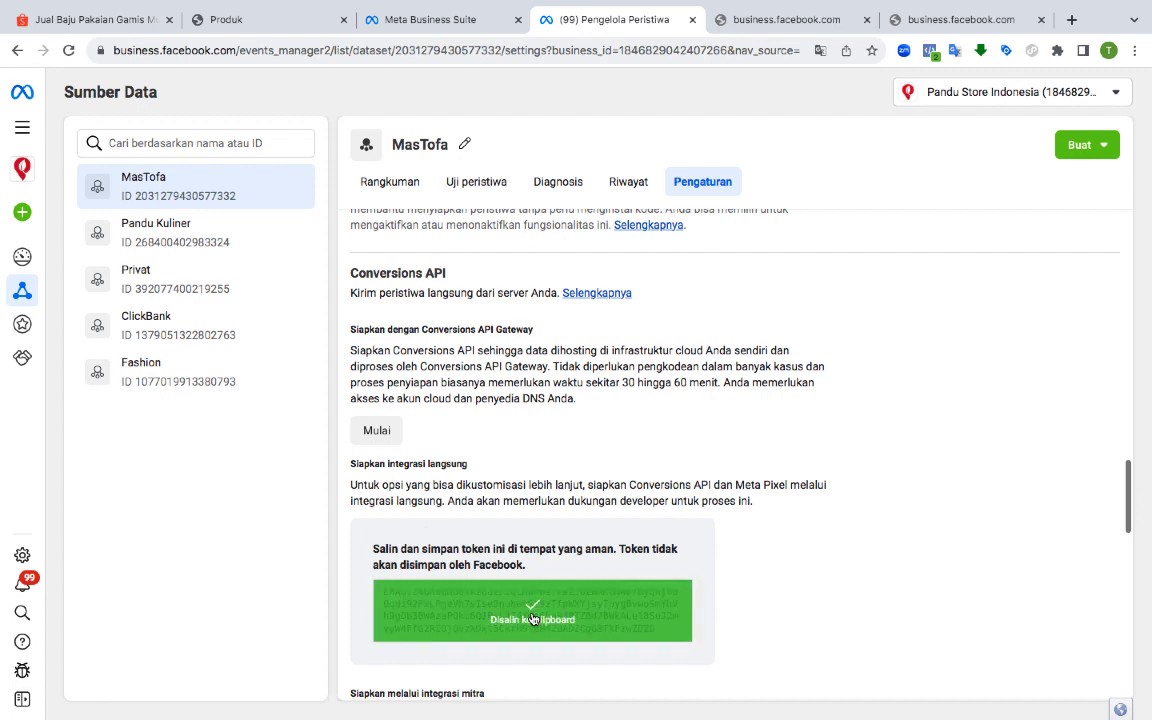
Step: Return to the Formulir browser profile and paste the copied token into the new tracking's Access Token field
left_click(1108, 50)
scroll(1001, 513, "down", 5)
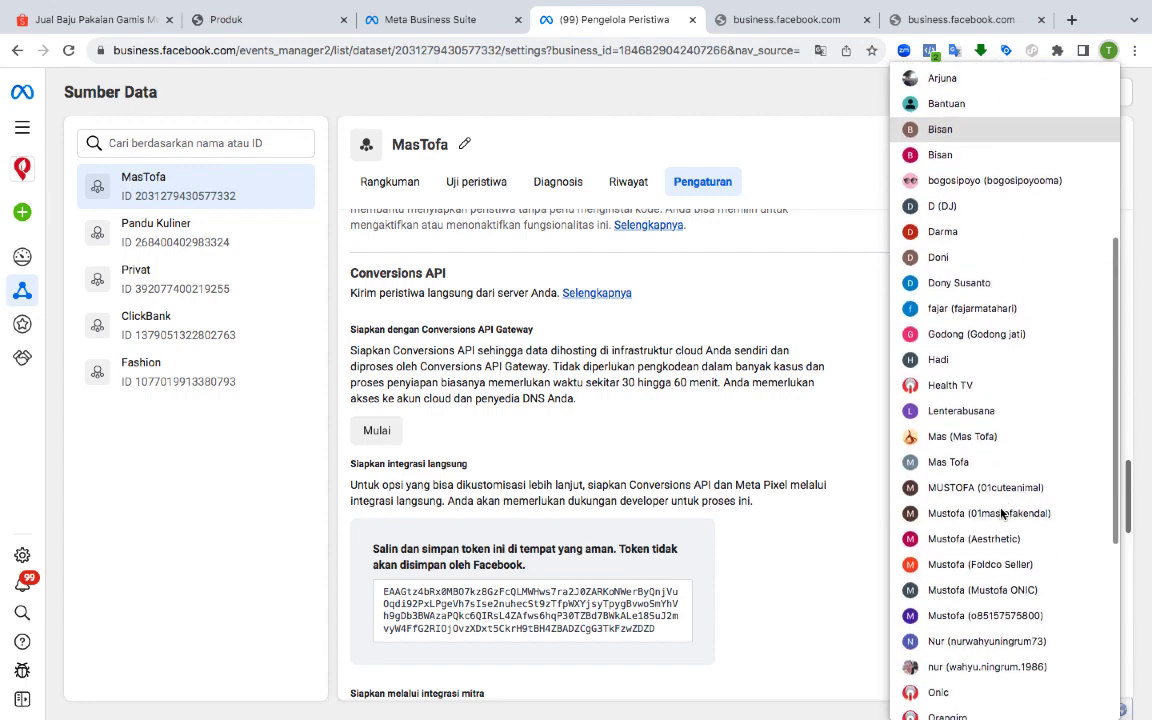
left_click(962, 359)
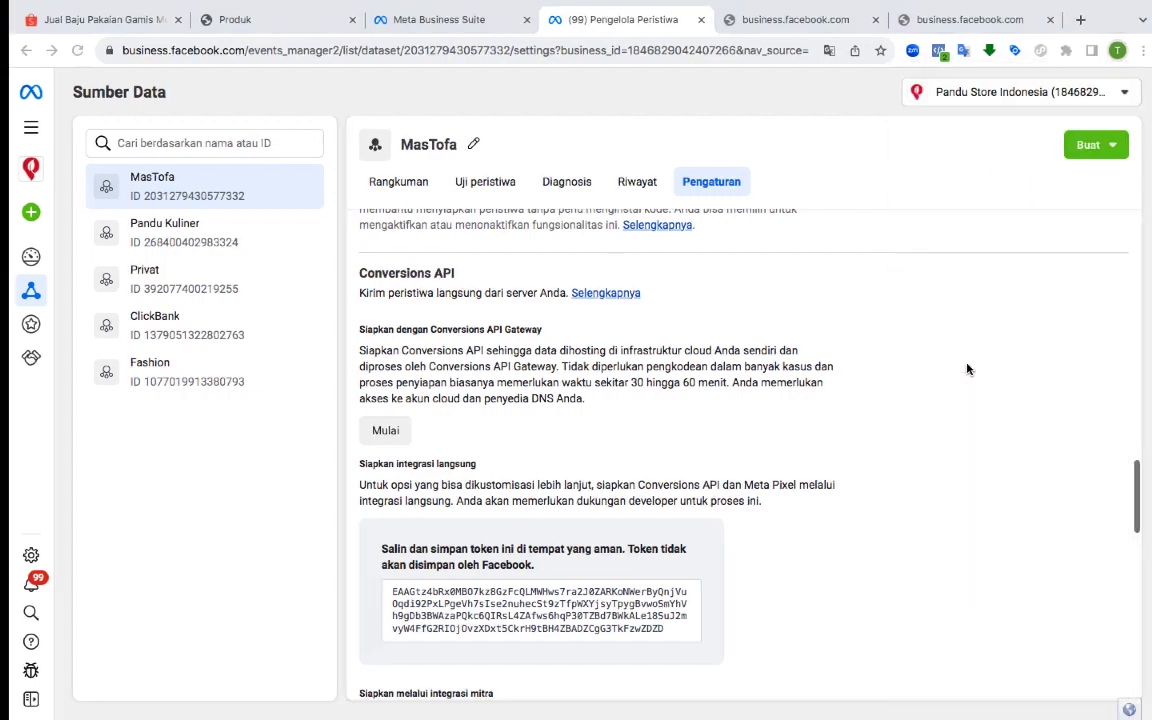
left_click(476, 345)
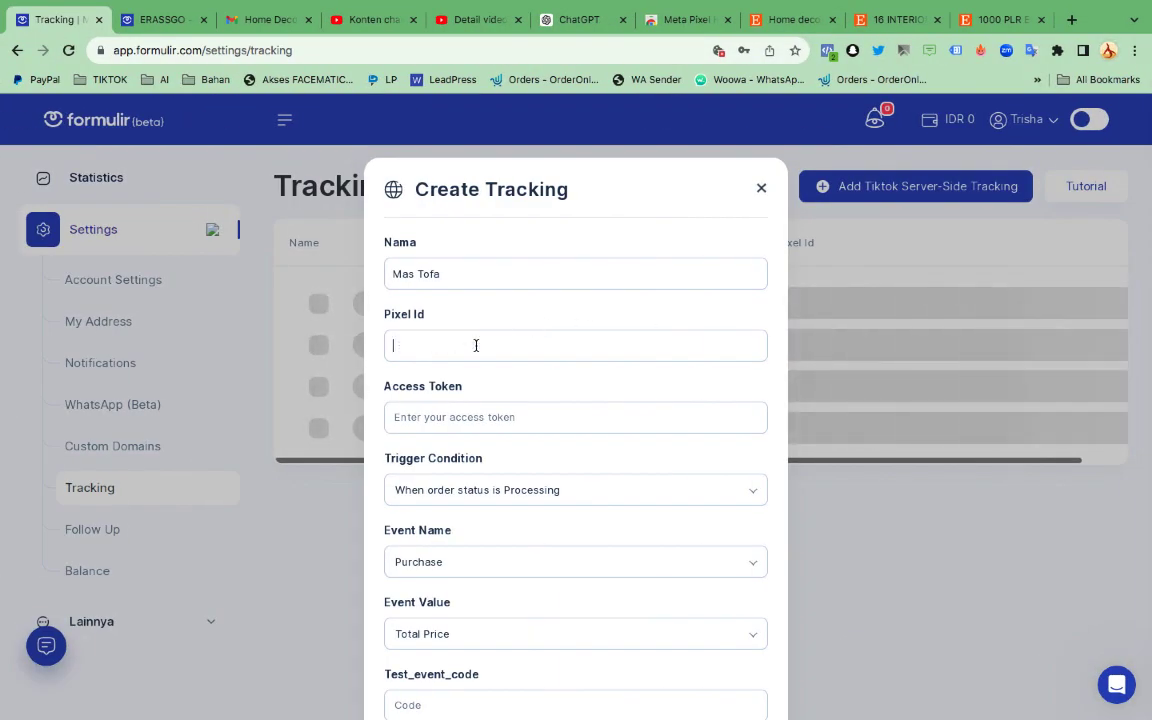
left_click(478, 418)
key("ctrl+v")
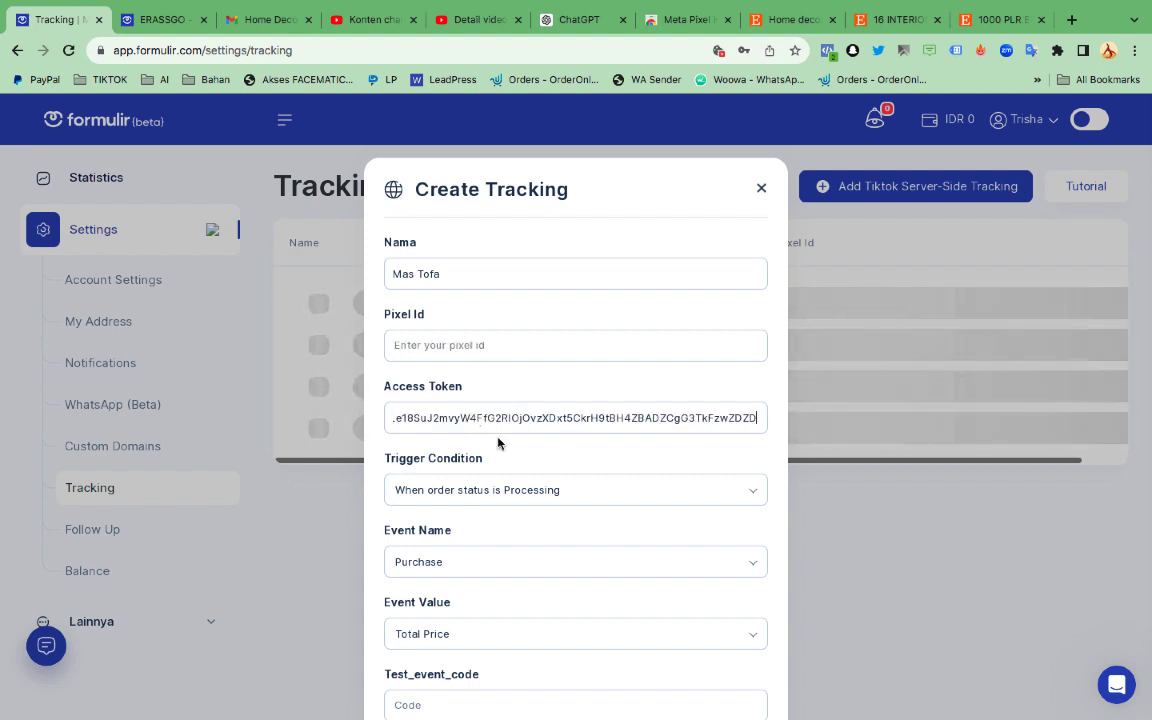
Step: Switch back to the Meta Events Manager browser profile and copy the selected data set's ID
left_click(1108, 50)
scroll(1028, 441, "down", 3)
scroll(1026, 442, "down", 5)
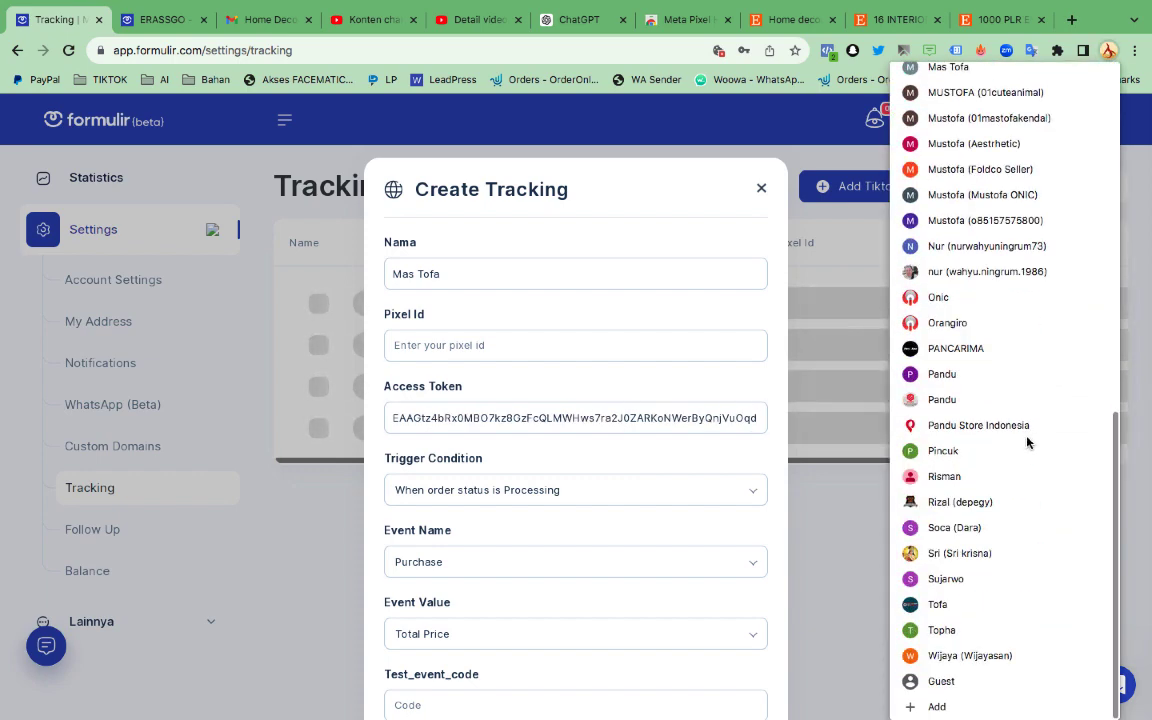
left_click(949, 635)
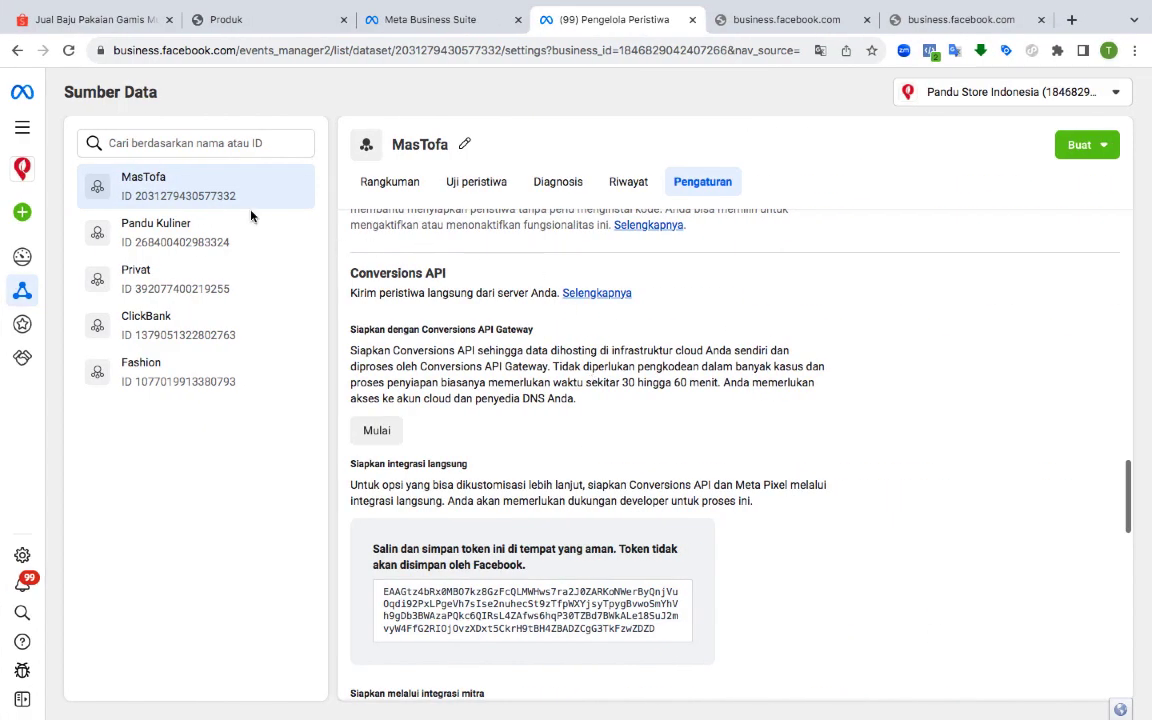
double_click(167, 195)
key("ctrl+c")
right_click(167, 197)
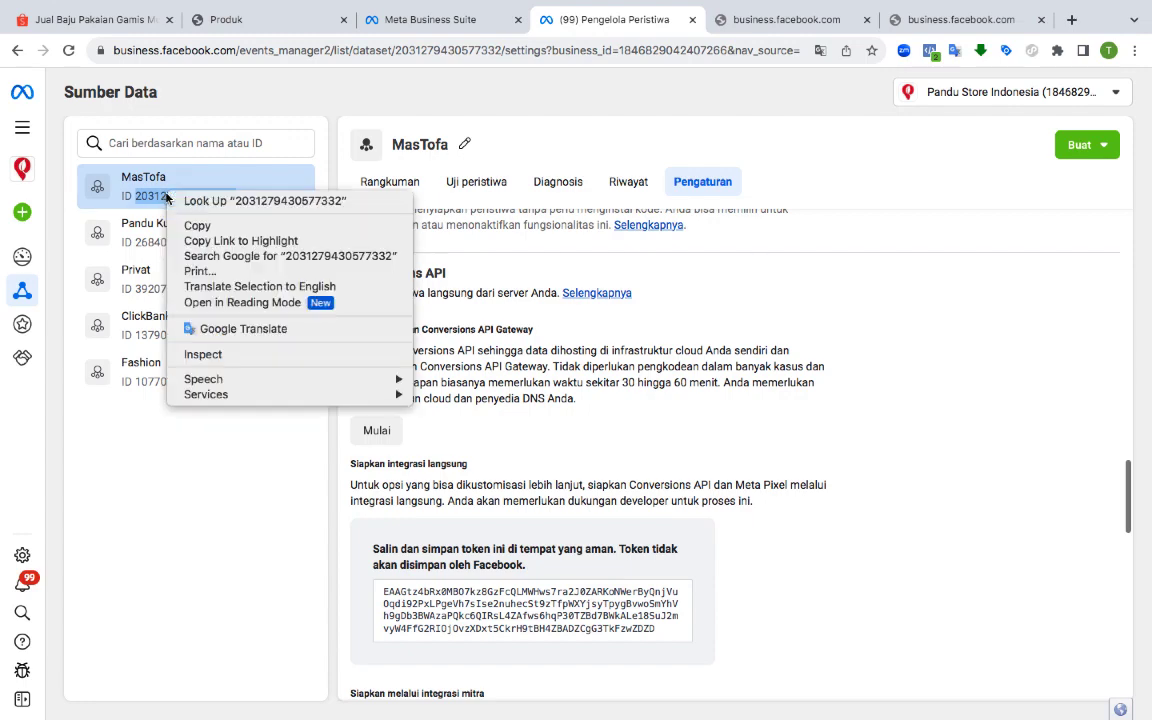
left_click(195, 225)
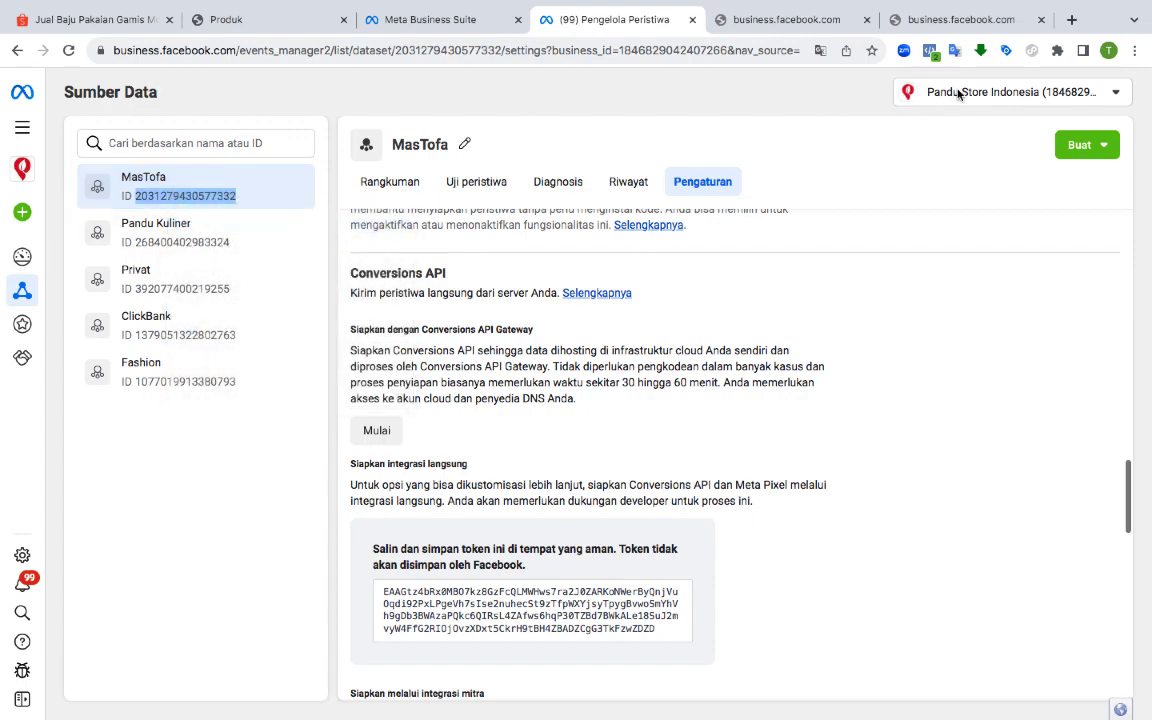
Step: Return to the Formulir browser profile and paste the copied data set ID into the new tracking's Pixel Id field
left_click(1108, 50)
scroll(960, 400, "down", 10)
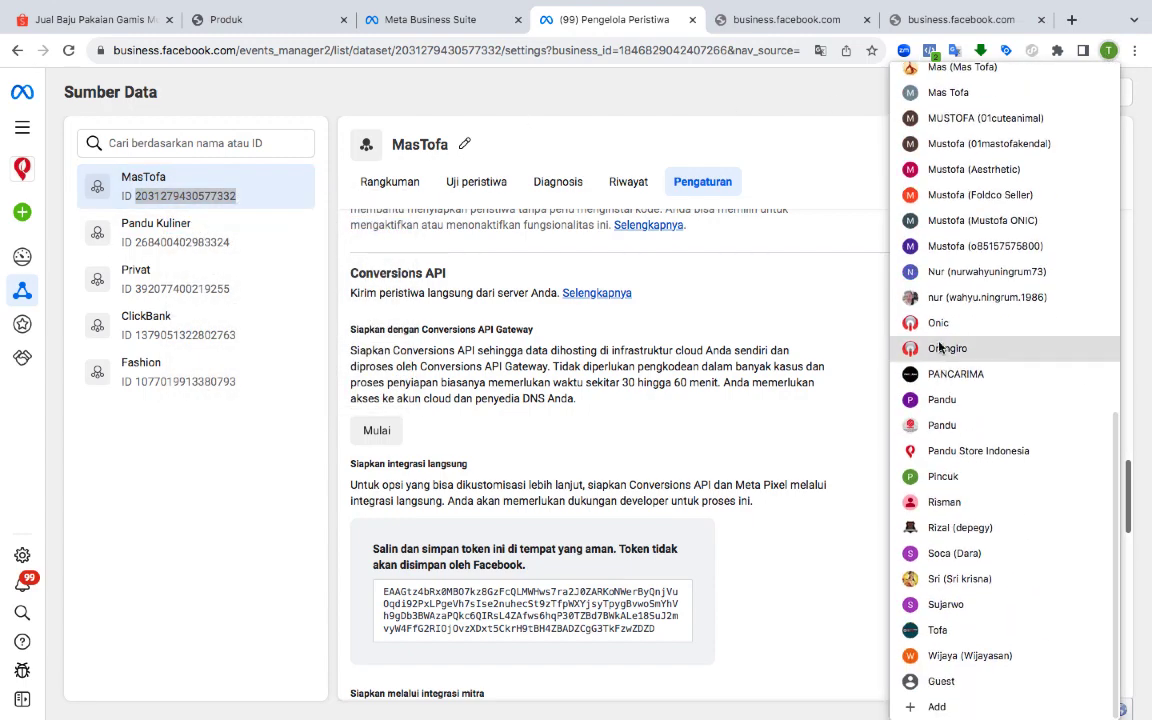
left_click(960, 168)
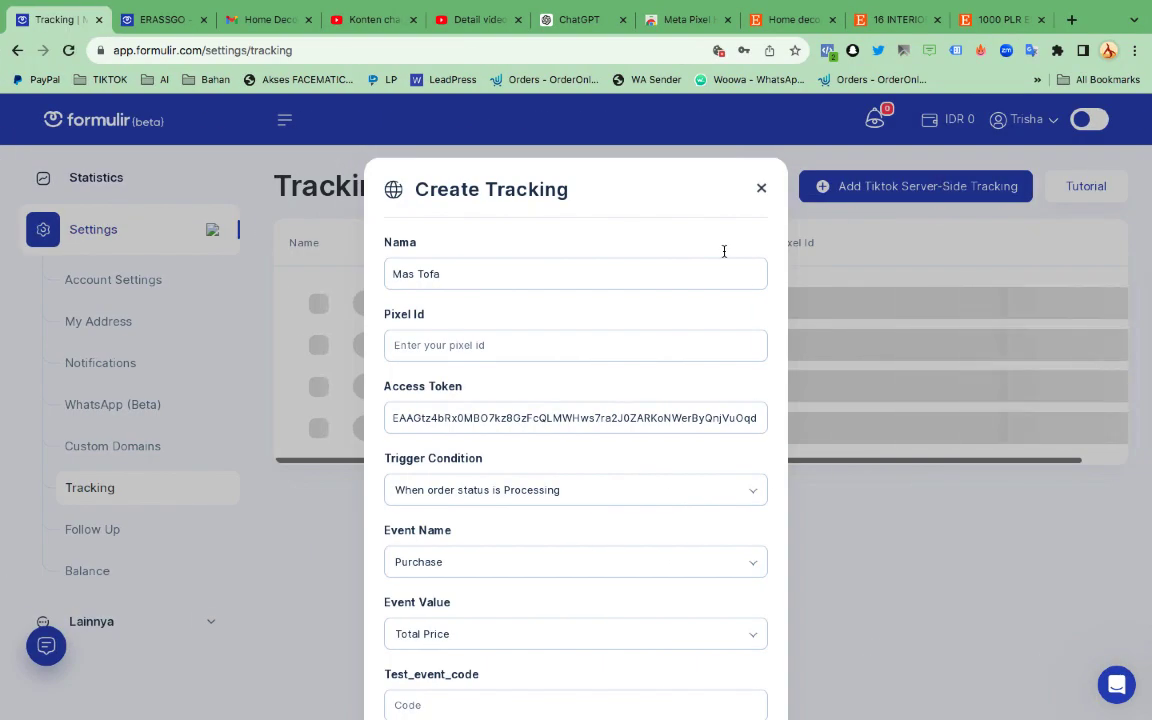
left_click(458, 349)
key("ctrl+v")
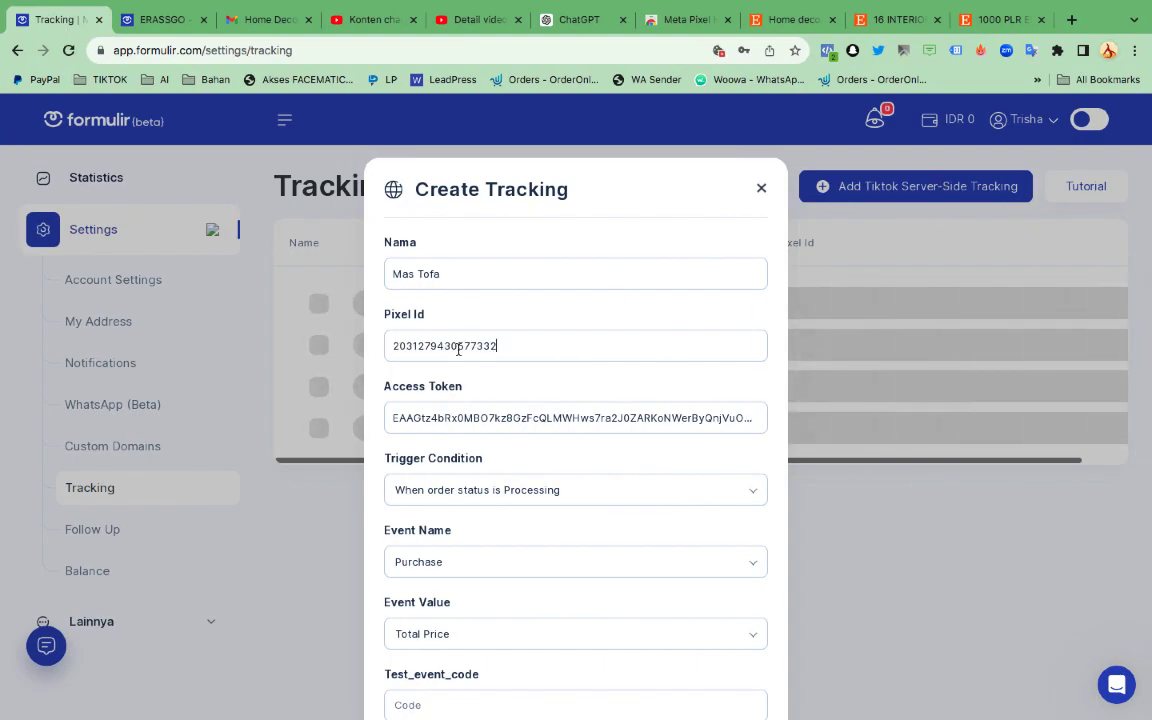
Step: Set the new tracking's Trigger Condition to "When Order payment is paid"
left_click(432, 496)
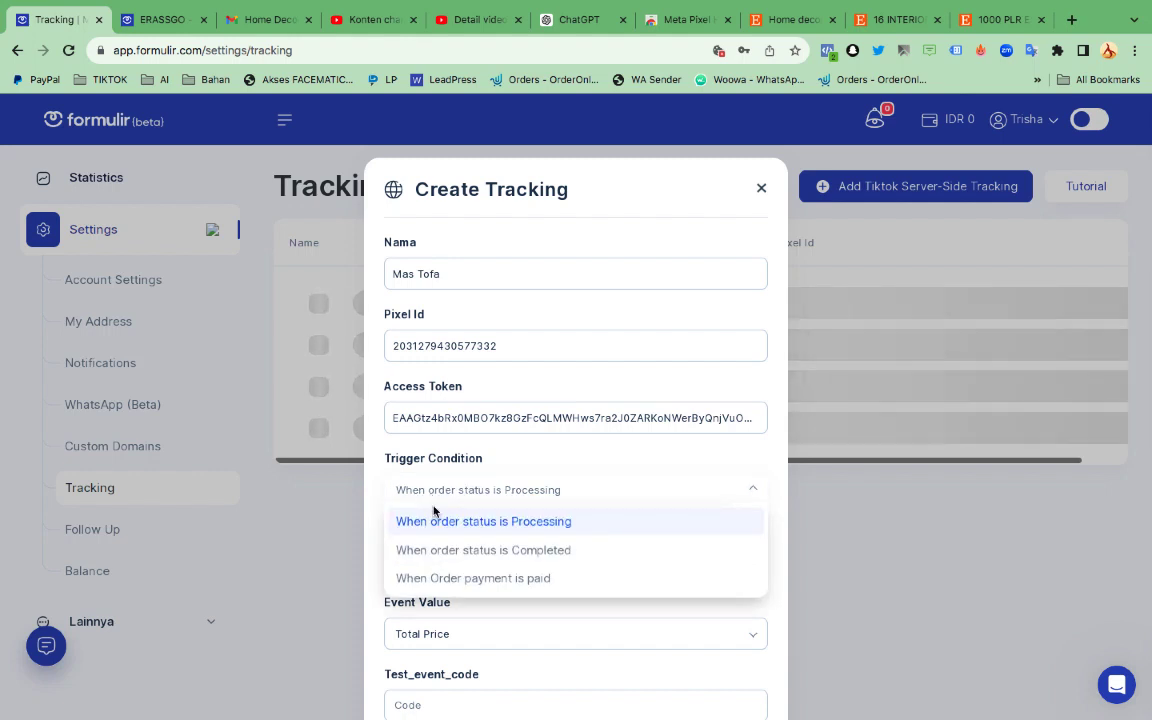
left_click(527, 580)
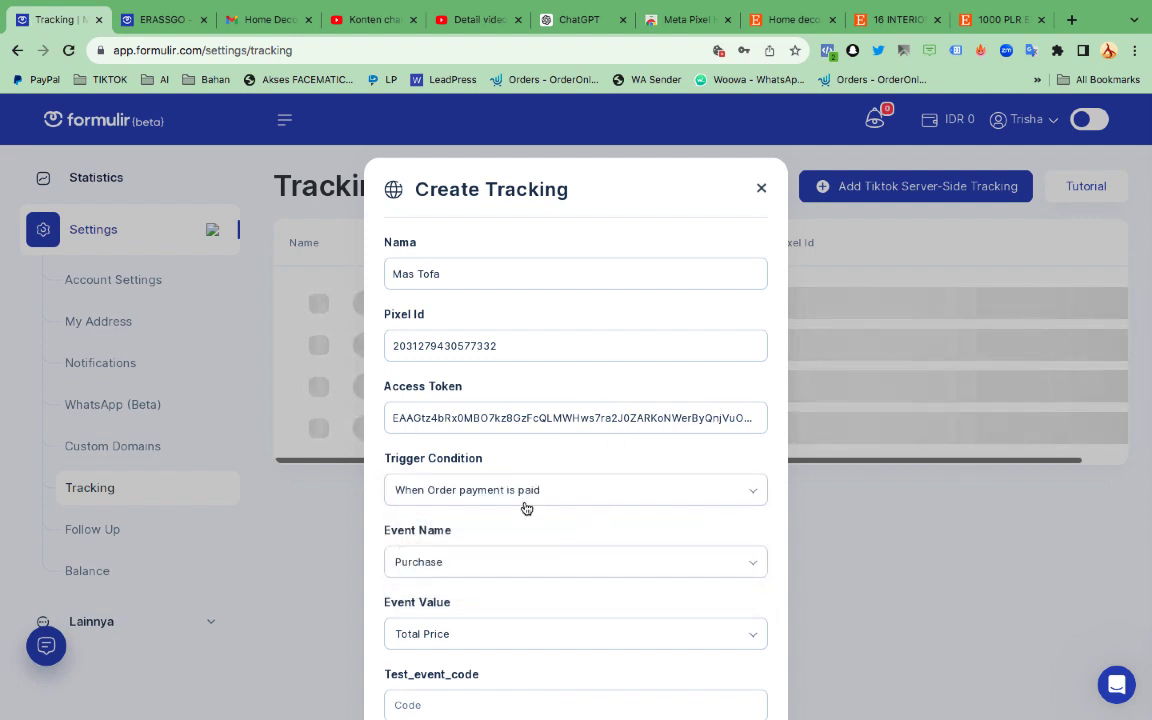
scroll(527, 508, "down", 3)
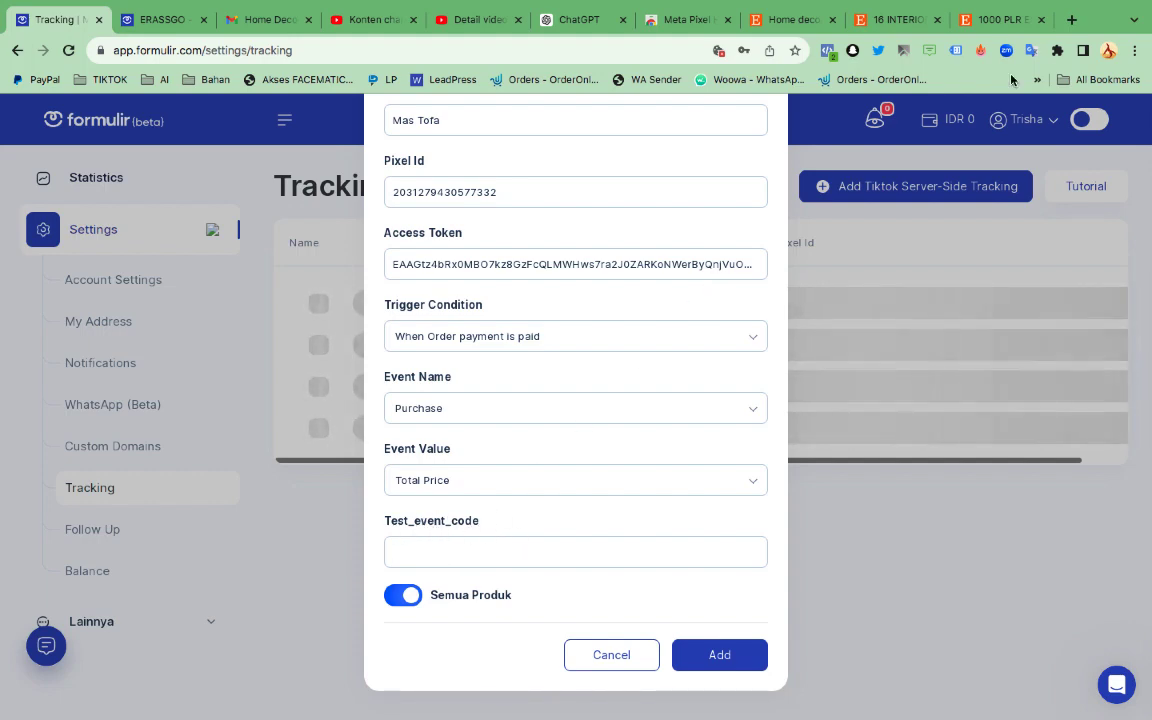
Step: Switch to the Meta Events Manager browser profile and copy the server test event code from the data set's test events (Uji peristiwa)
left_click(1108, 54)
scroll(1021, 447, "down", 5)
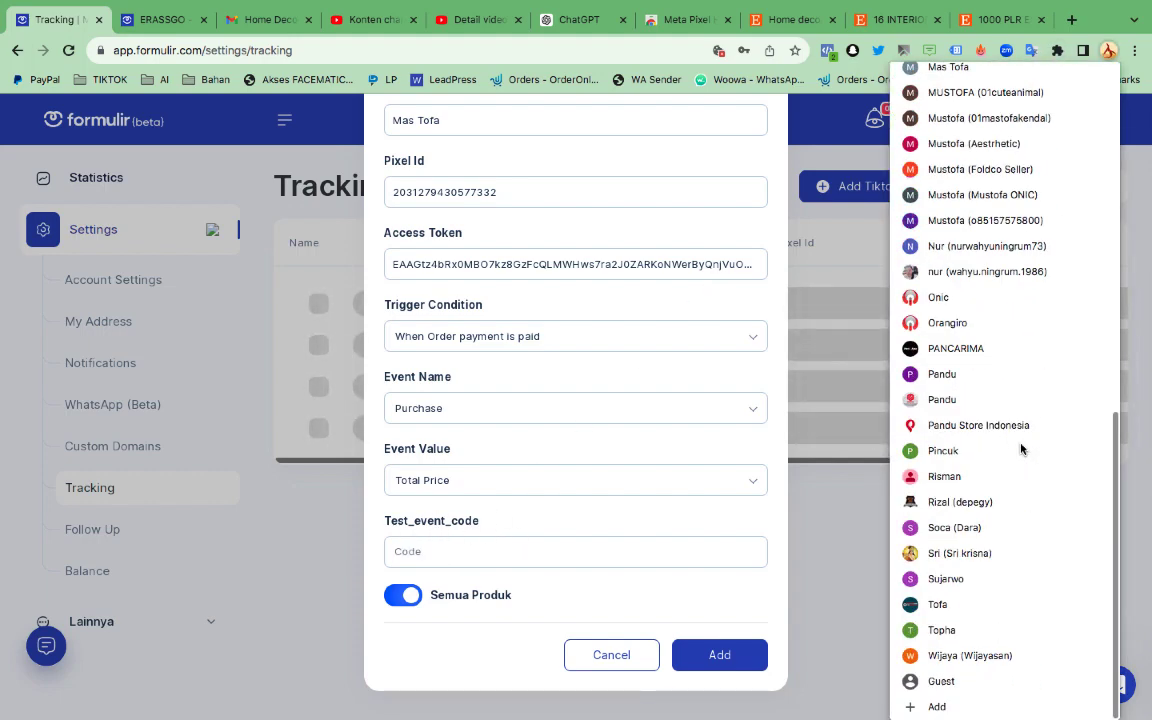
left_click(976, 629)
scroll(617, 522, "down", 5)
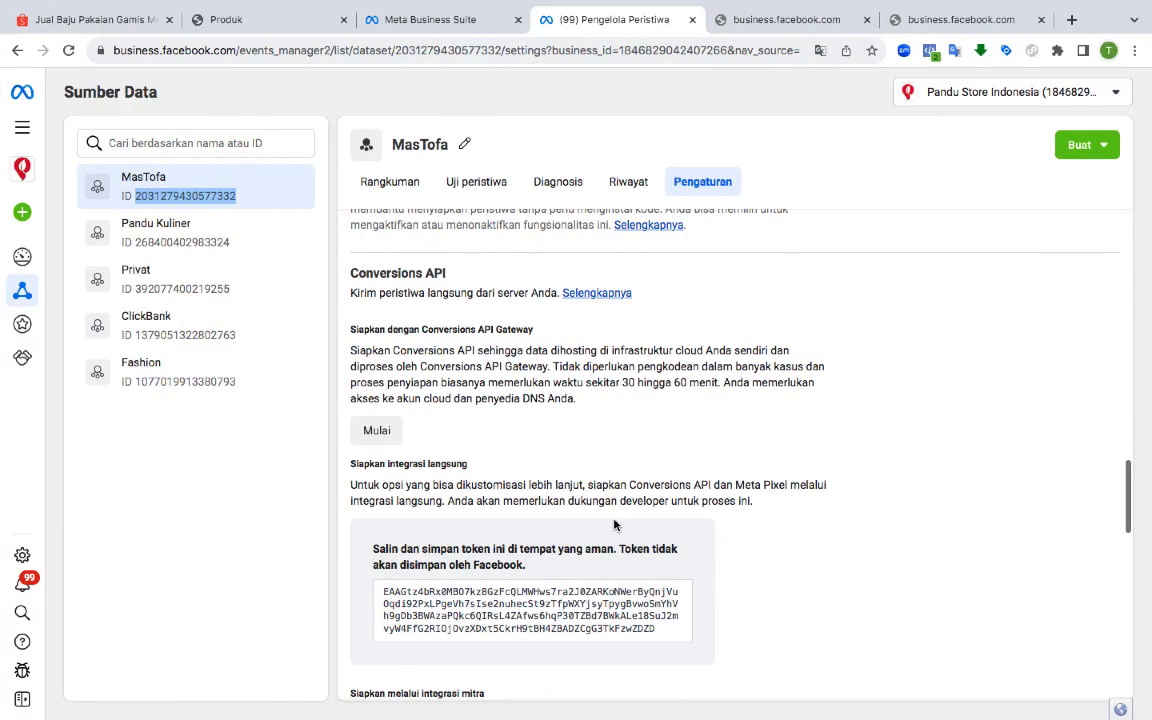
scroll(615, 525, "down", 1)
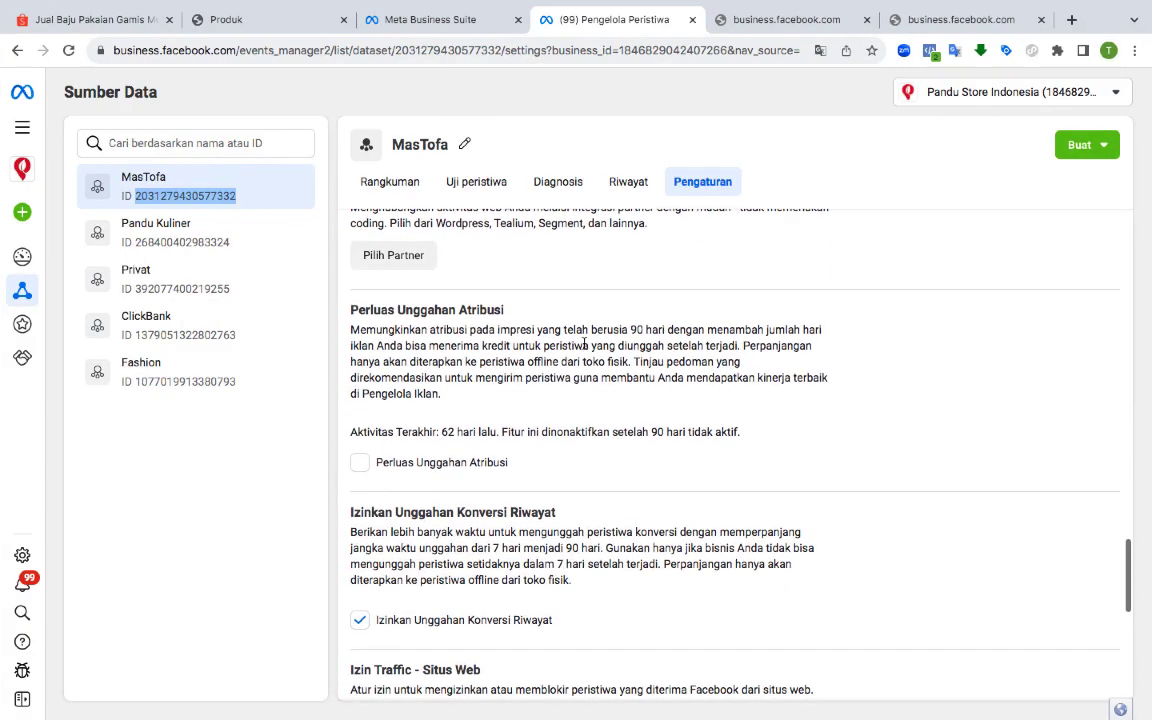
left_click(478, 185)
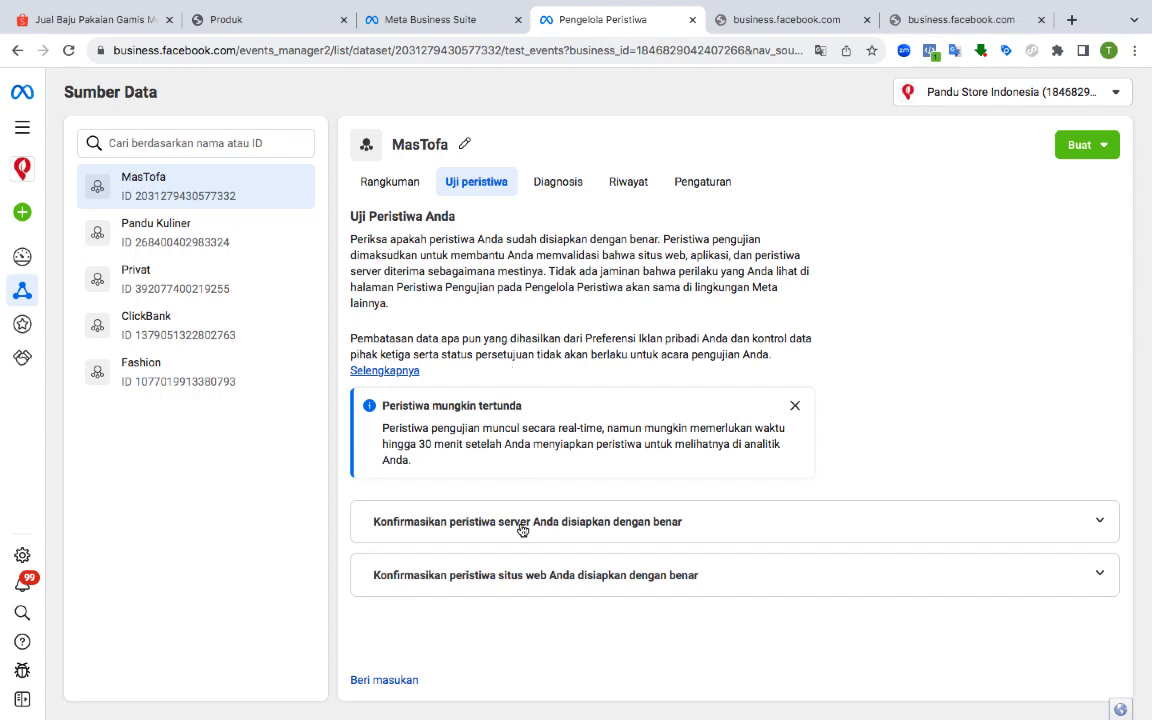
left_click(476, 534)
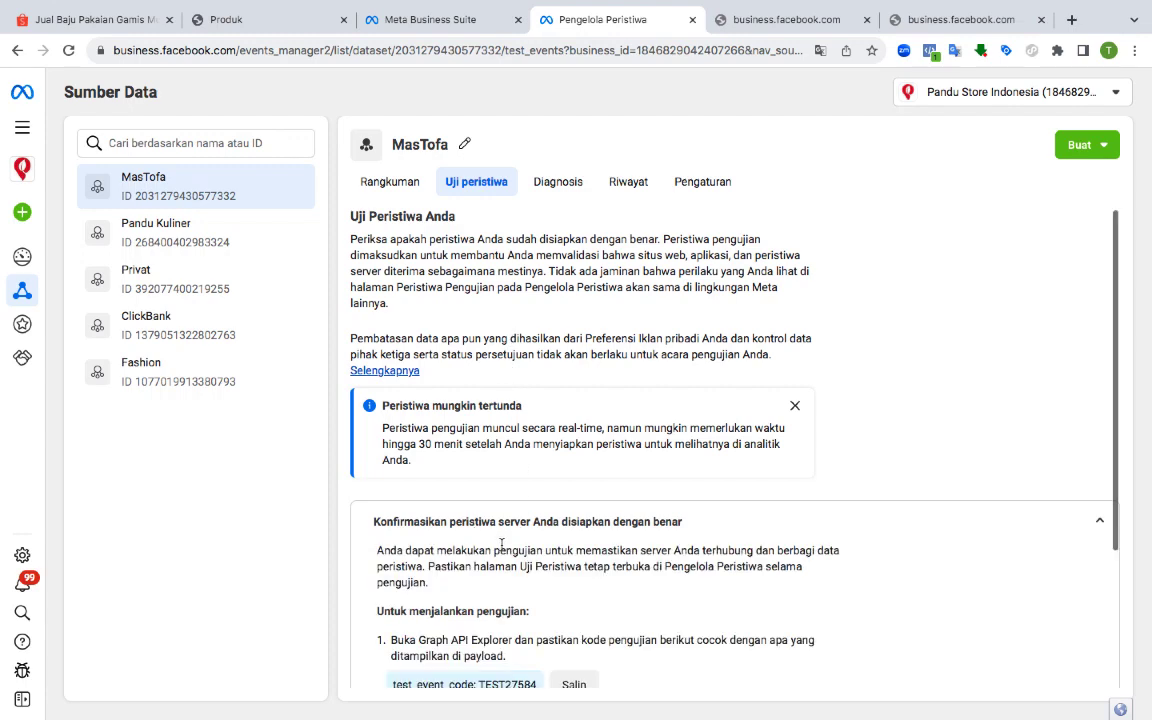
scroll(501, 543, "down", 2)
left_click(570, 580)
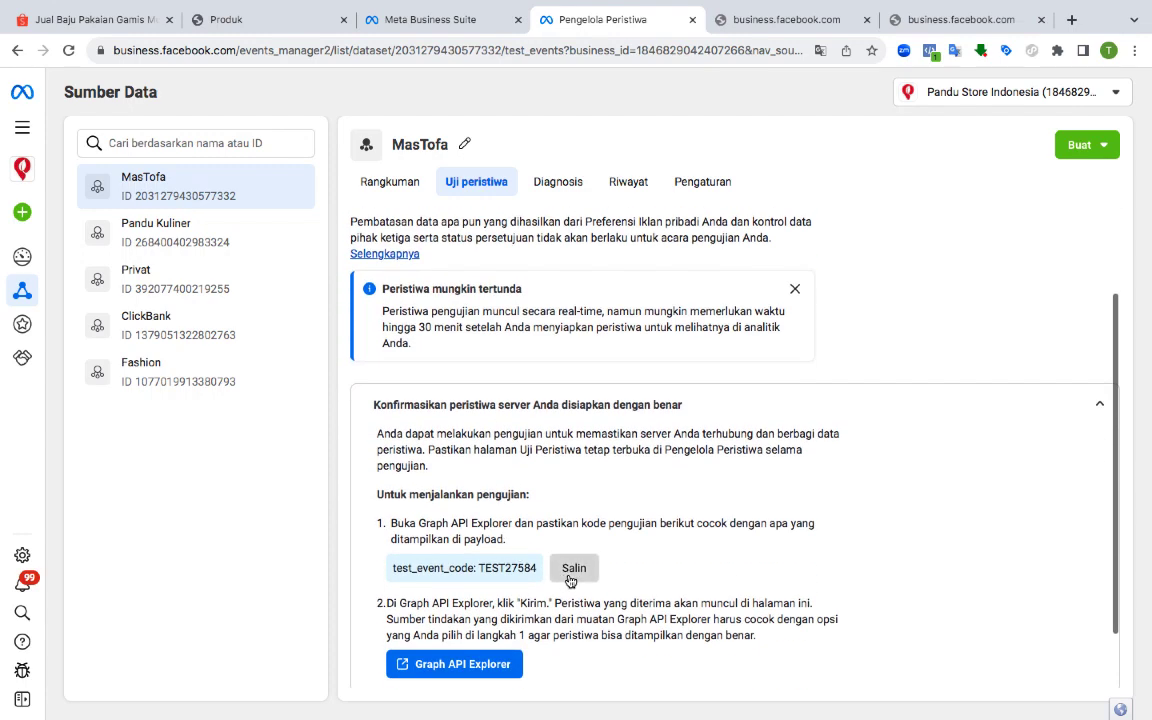
Step: Return to the Formulir browser profile, paste the code into Test_event_code and add the Facebook server-side tracking
left_click(1107, 55)
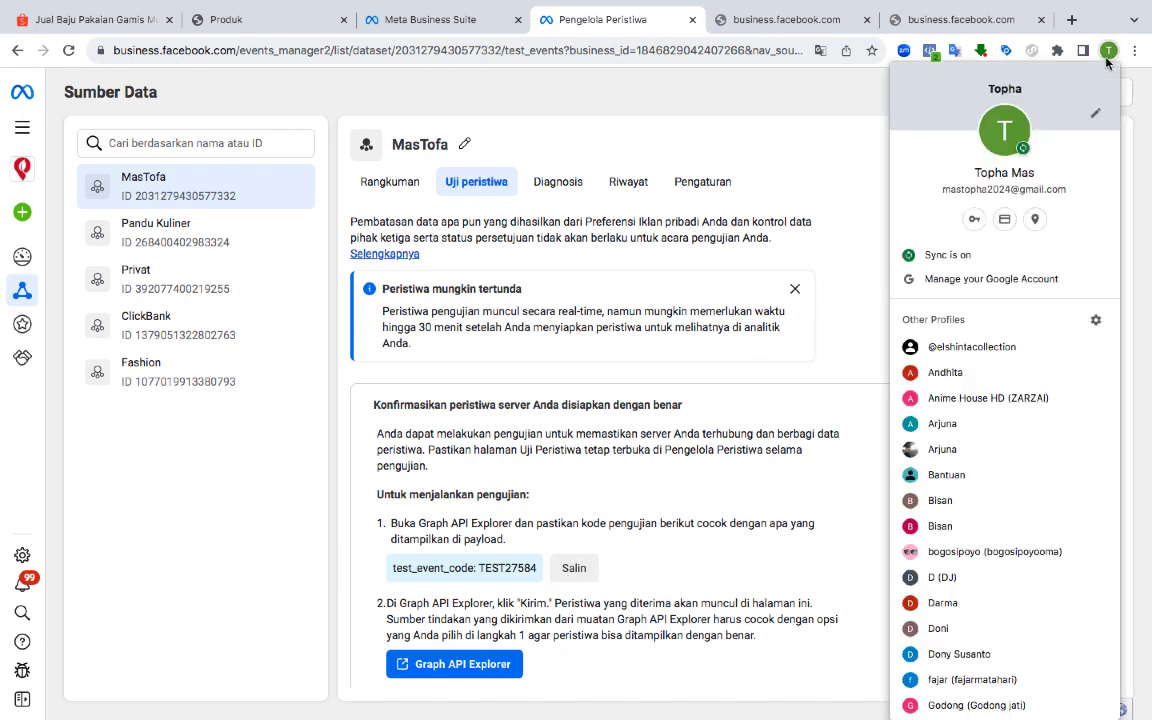
scroll(913, 406, "down", 5)
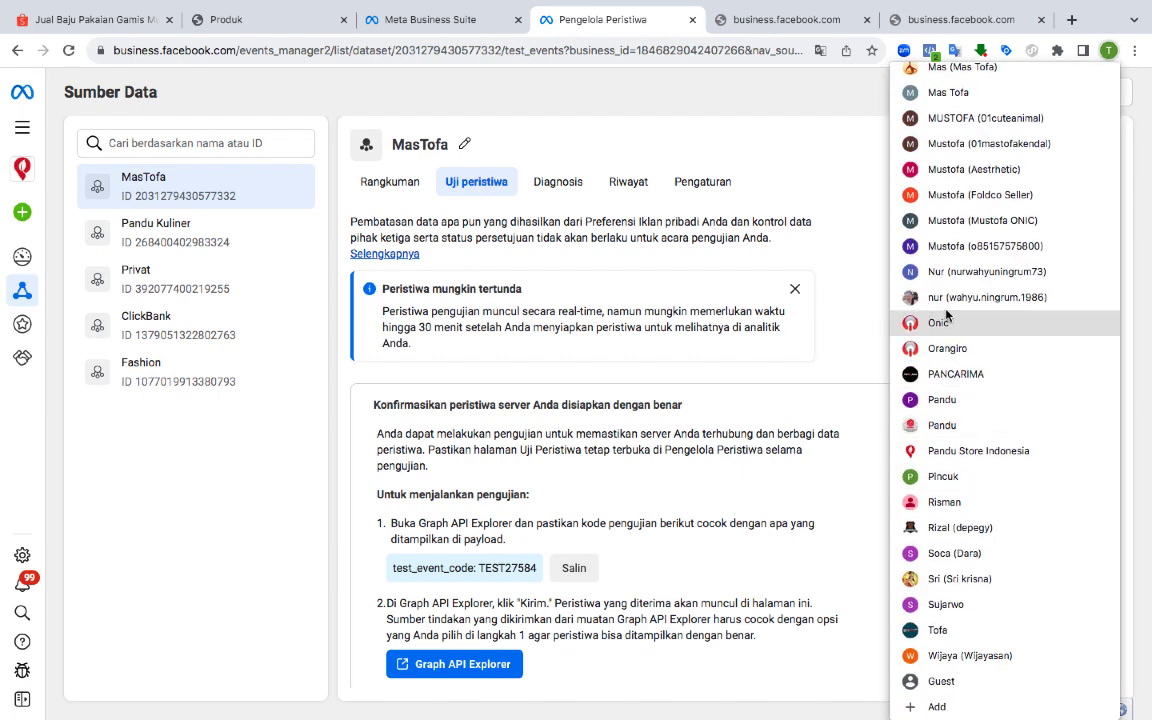
scroll(910, 320, "up", 2)
left_click(941, 220)
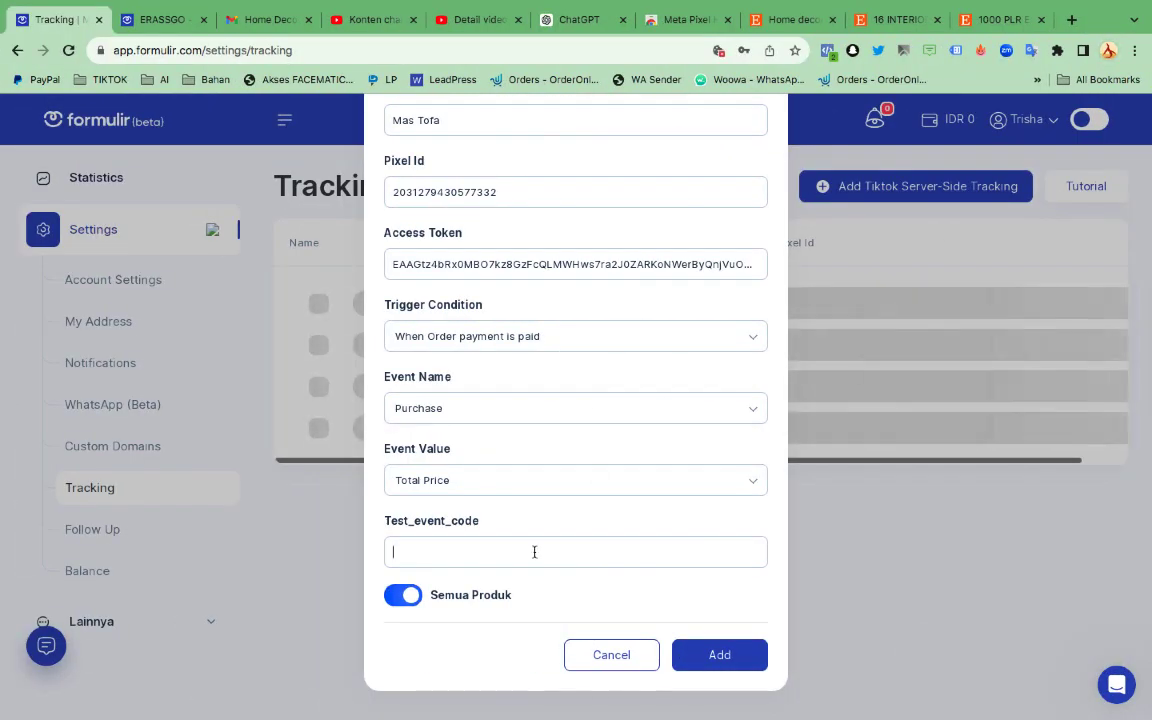
left_click(719, 655)
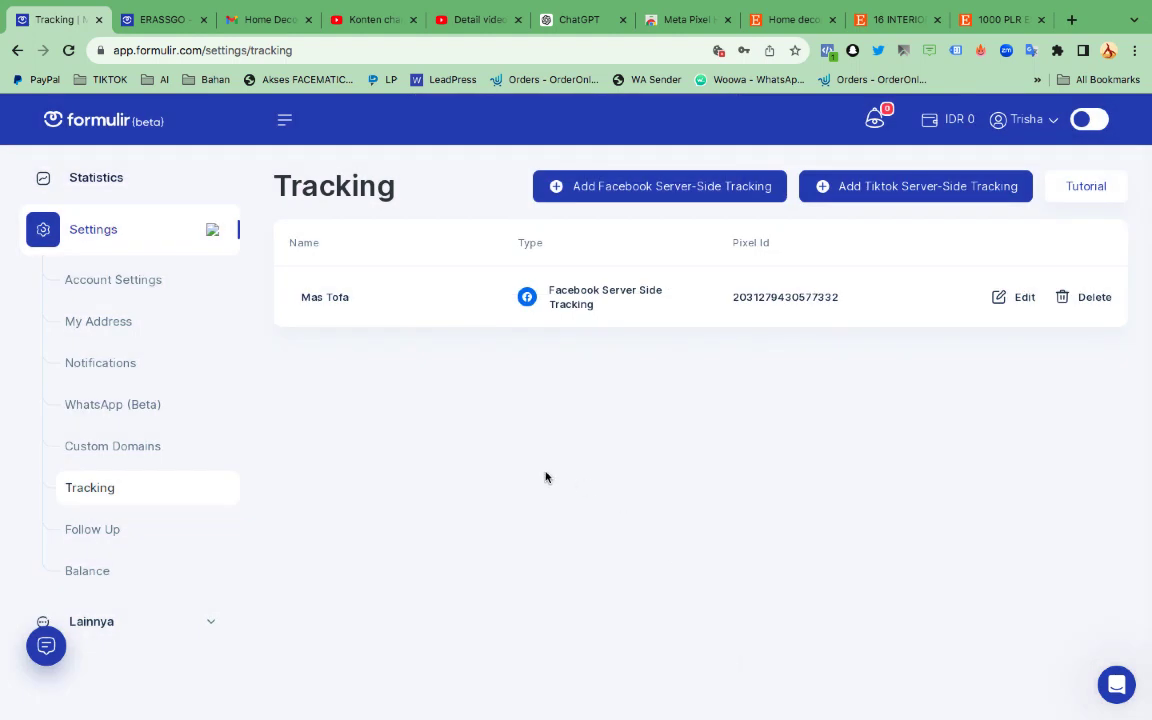
Step: Open the ERASSGO product for editing and proceed to its Halaman Checkout settings
scroll(145, 368, "up", 3)
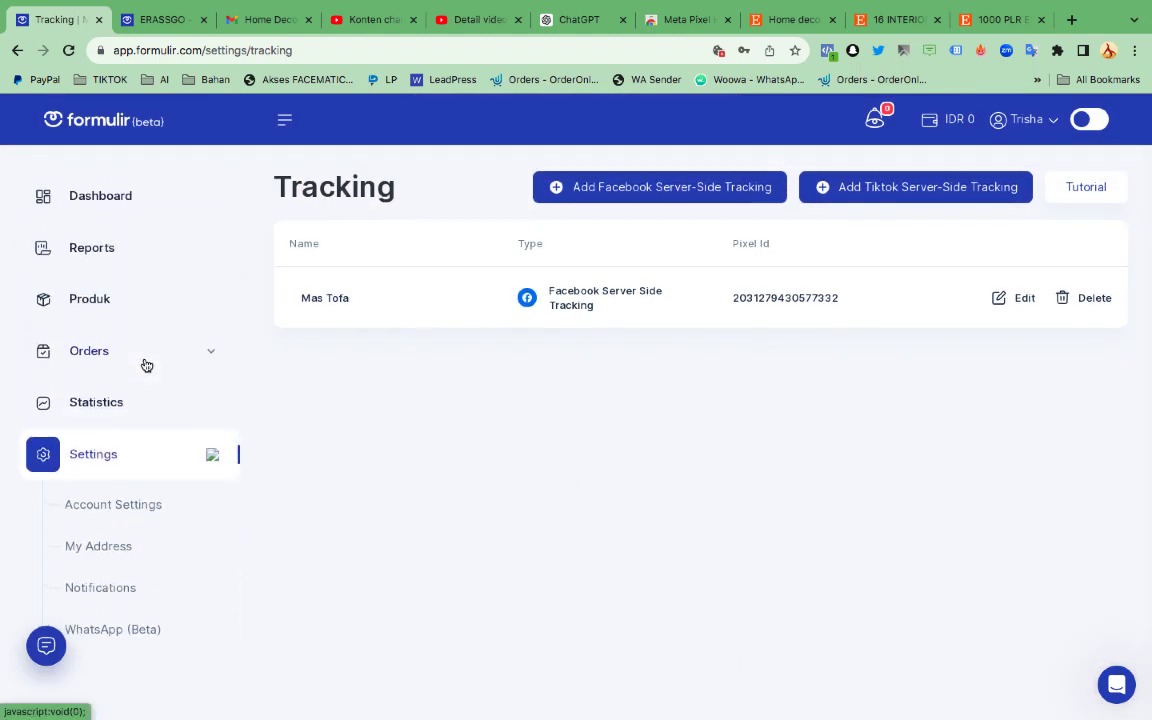
left_click(110, 304)
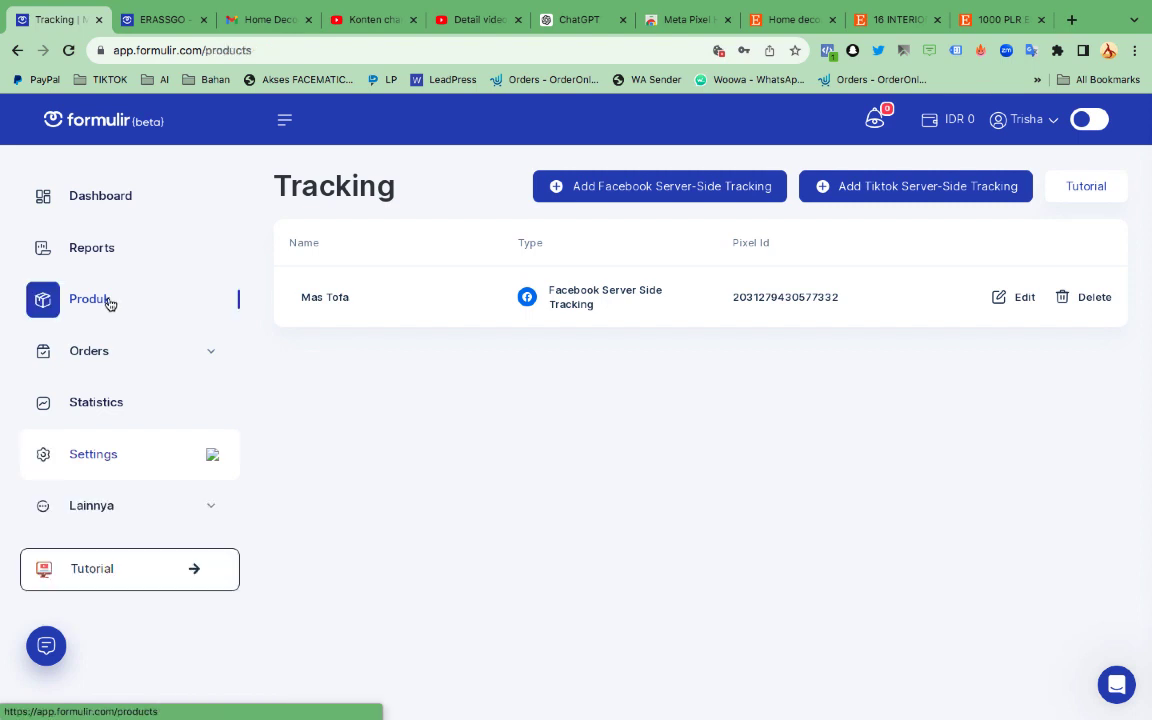
mouse_move(496, 460)
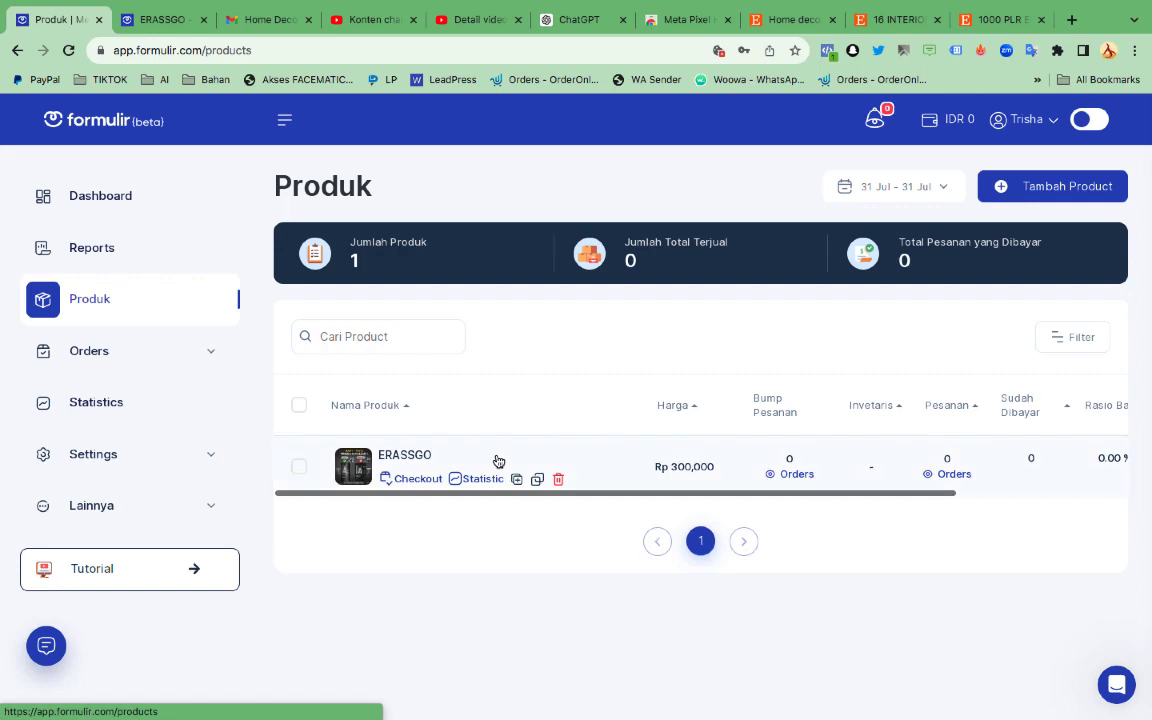
left_click(410, 457)
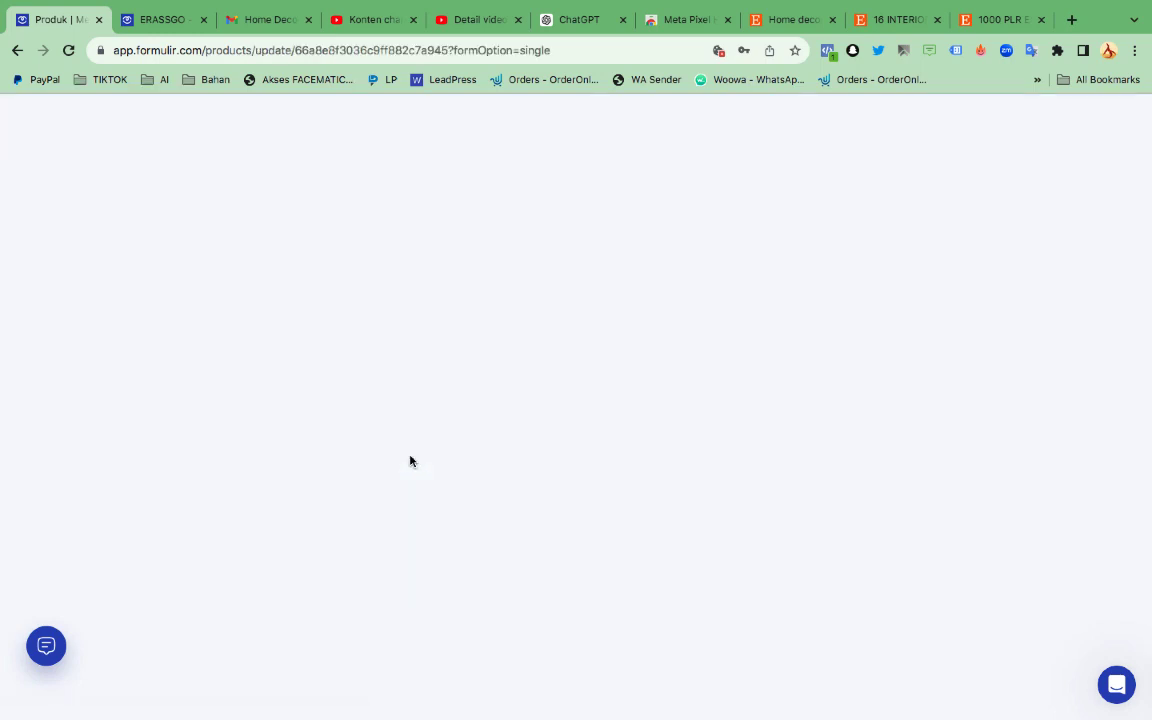
scroll(432, 449, "down", 20)
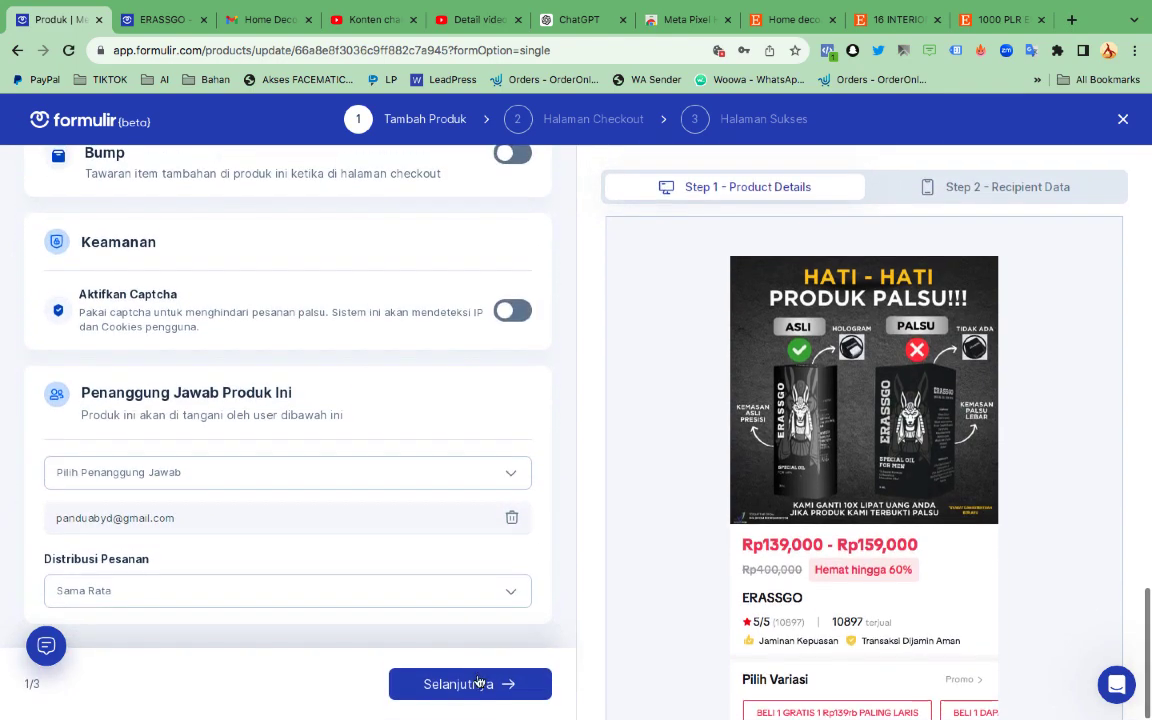
left_click(478, 684)
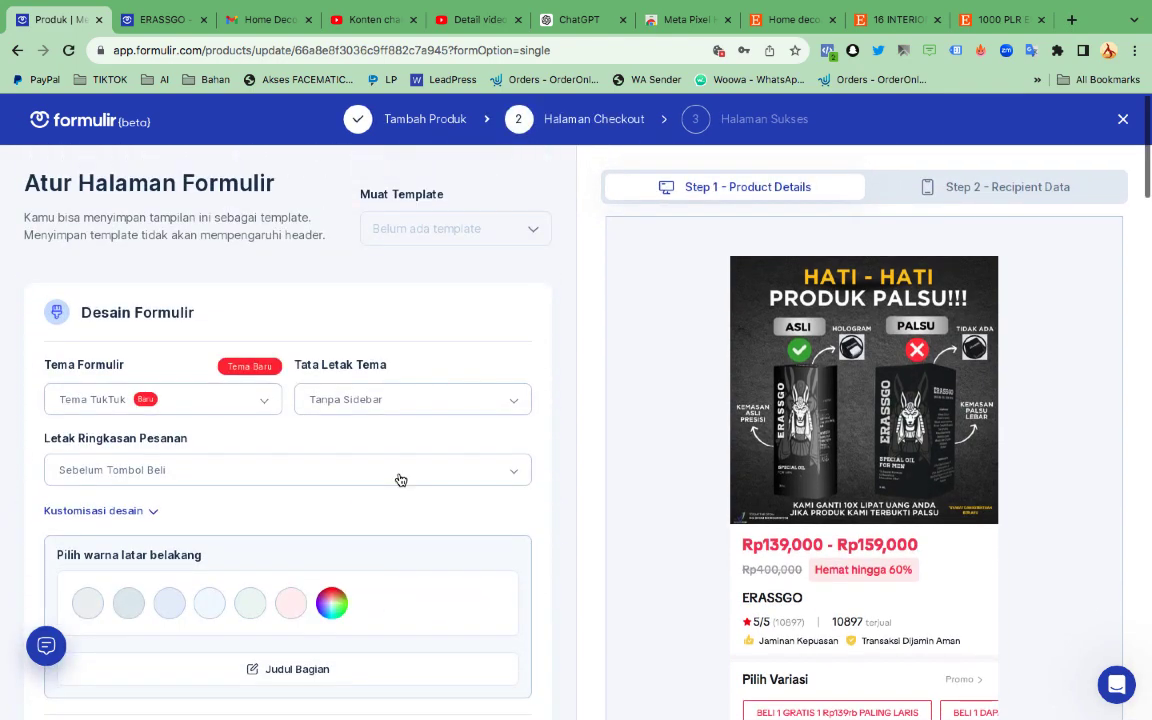
Step: Enable Server Side Tracking in the ERASSGO checkout page settings
scroll(398, 478, "down", 10)
scroll(400, 480, "down", 8)
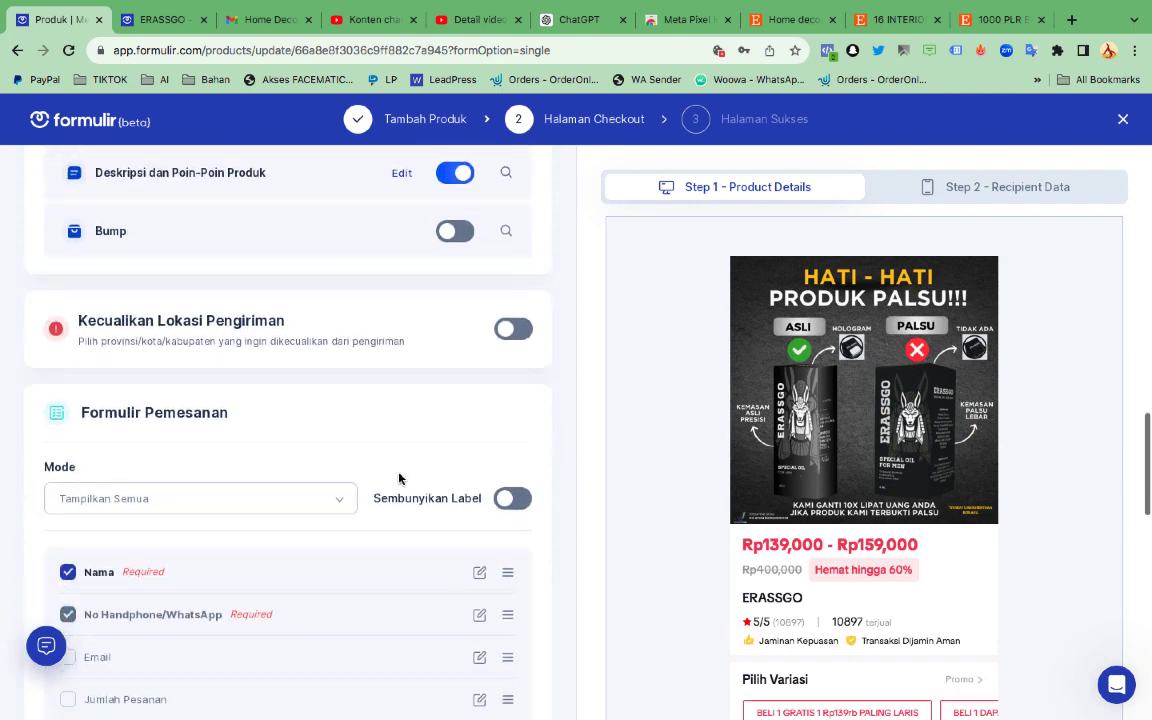
scroll(398, 478, "up", 1)
scroll(398, 478, "down", 5)
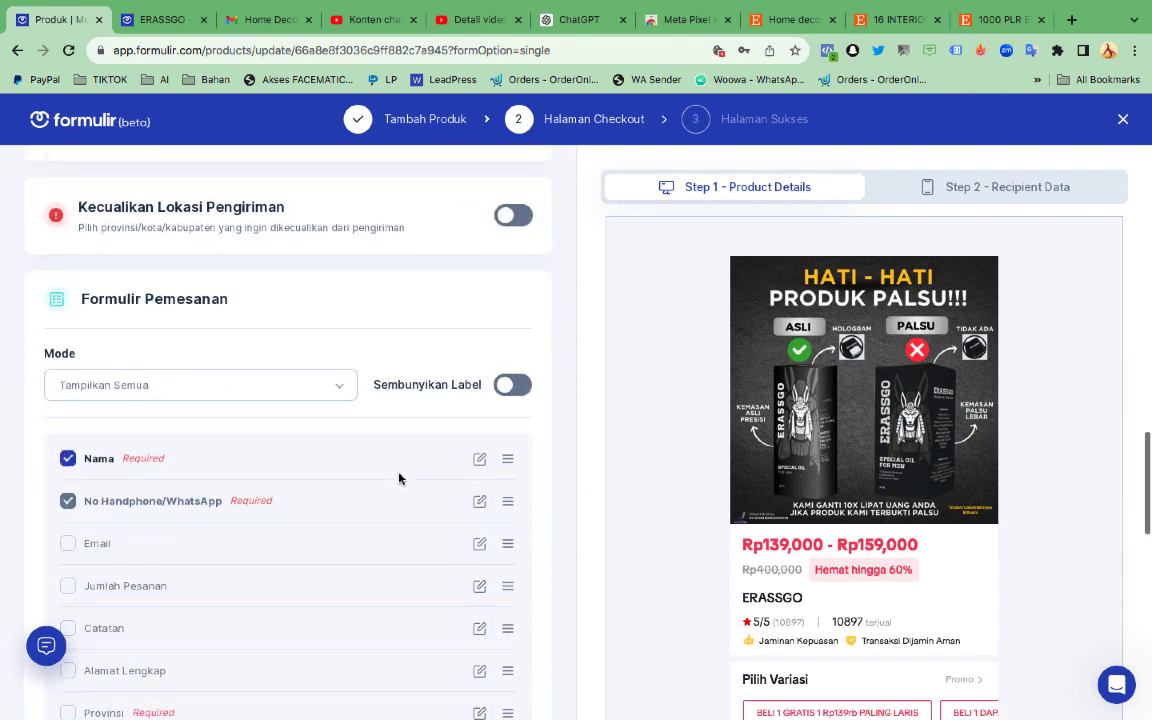
scroll(398, 478, "down", 6)
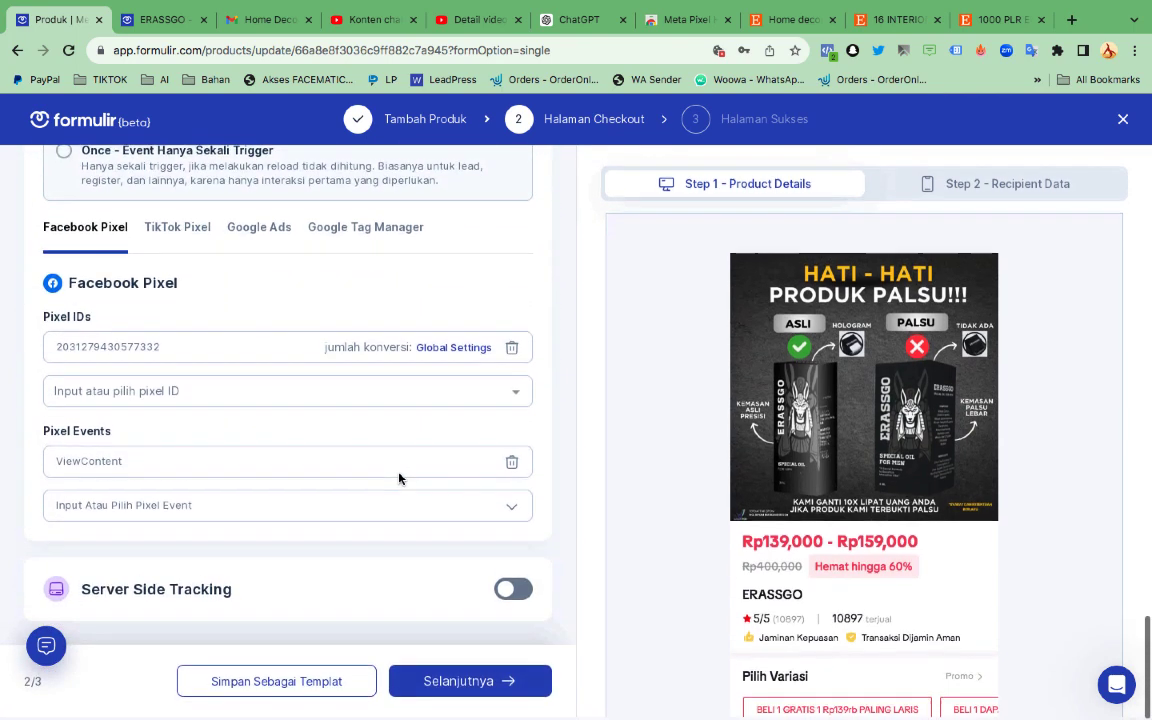
left_click(518, 592)
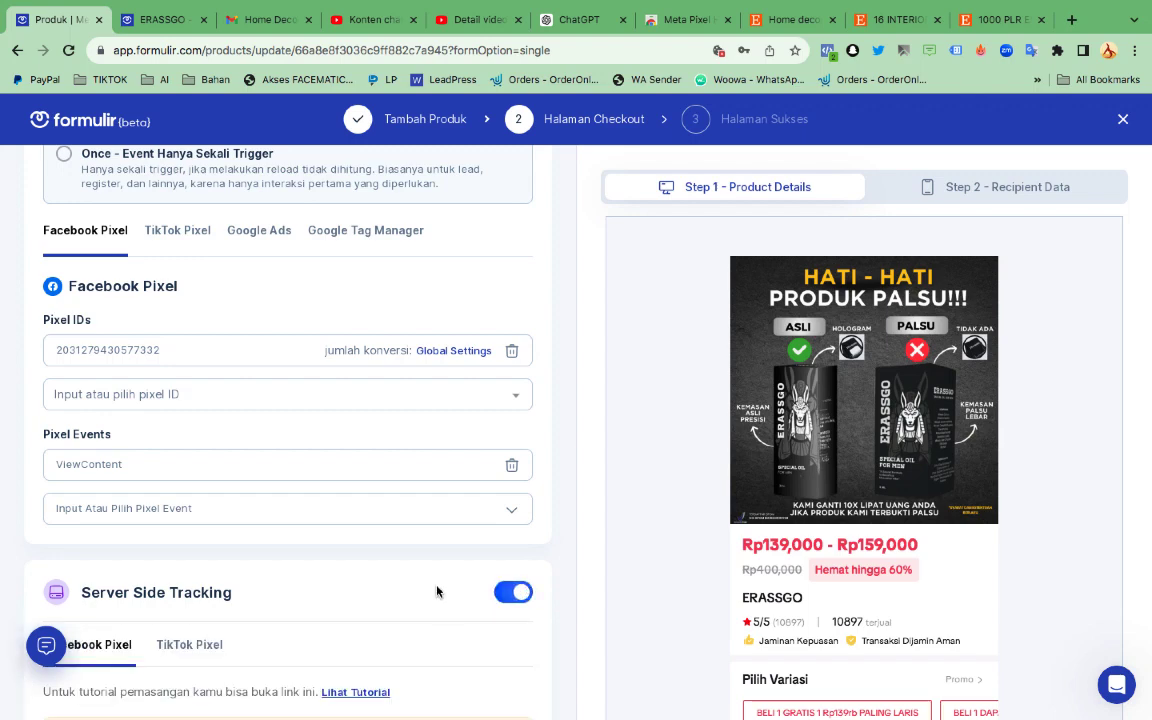
Step: Select the newly added Facebook pixel as the Name dan Pixel ID for the checkout page's server-side tracking
scroll(437, 591, "down", 3)
scroll(318, 422, "down", 1)
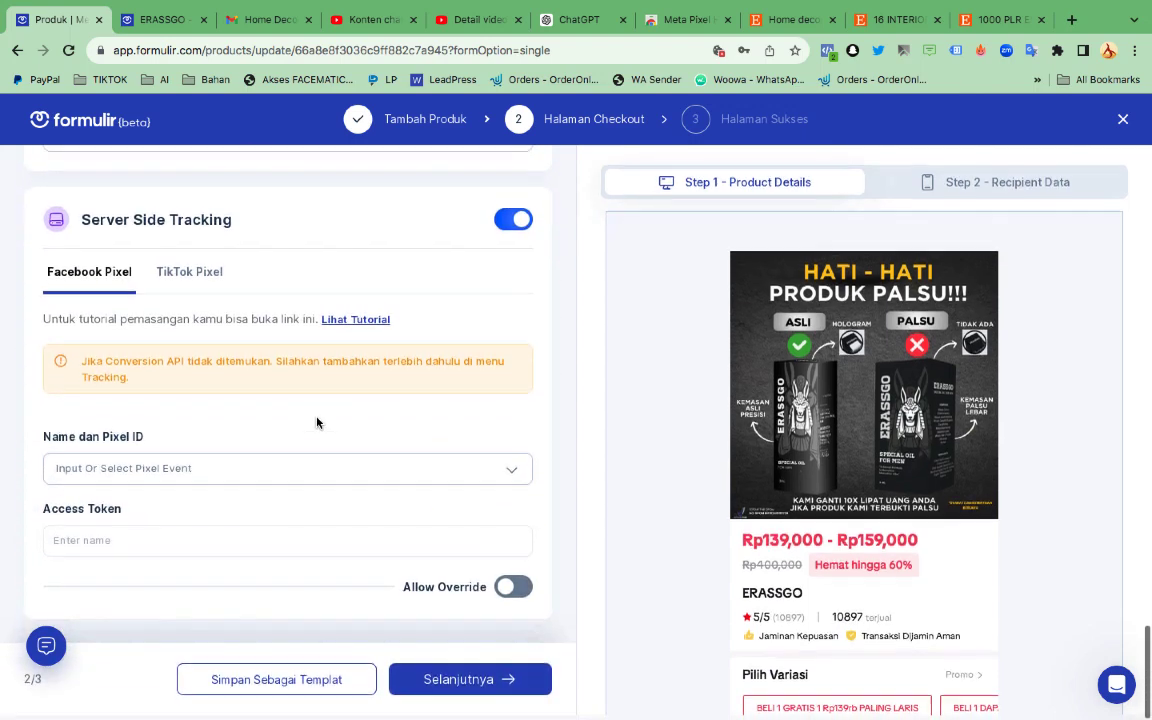
left_click(262, 481)
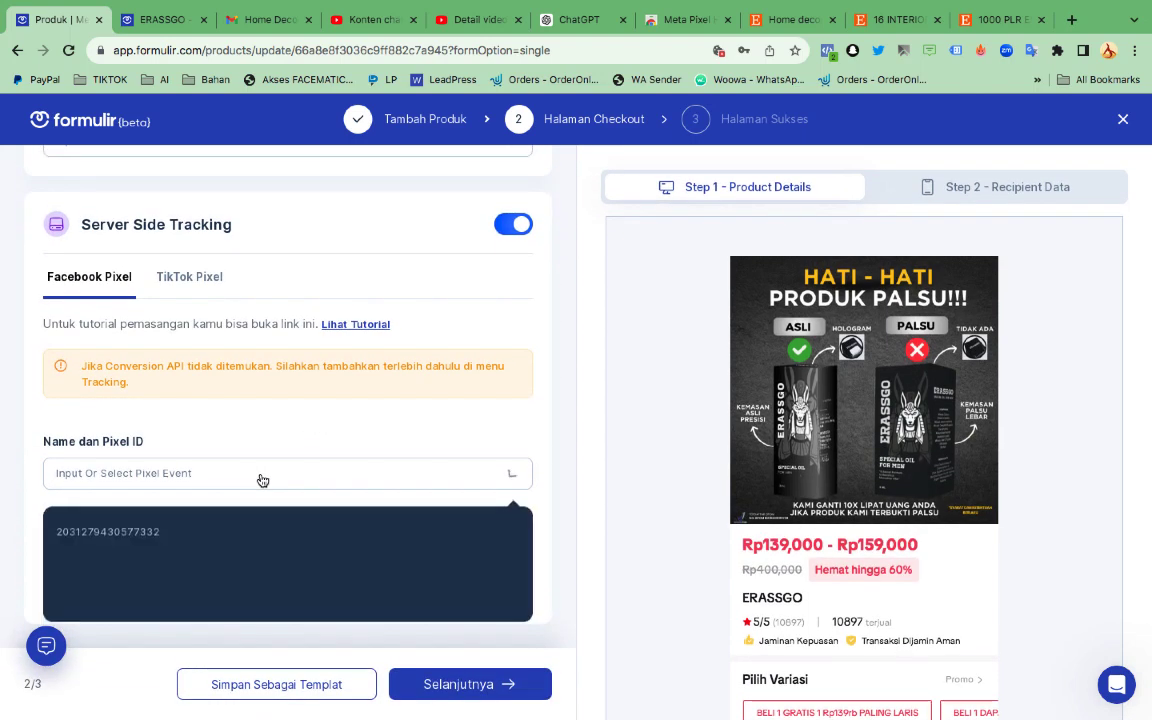
left_click(201, 527)
left_click(449, 432)
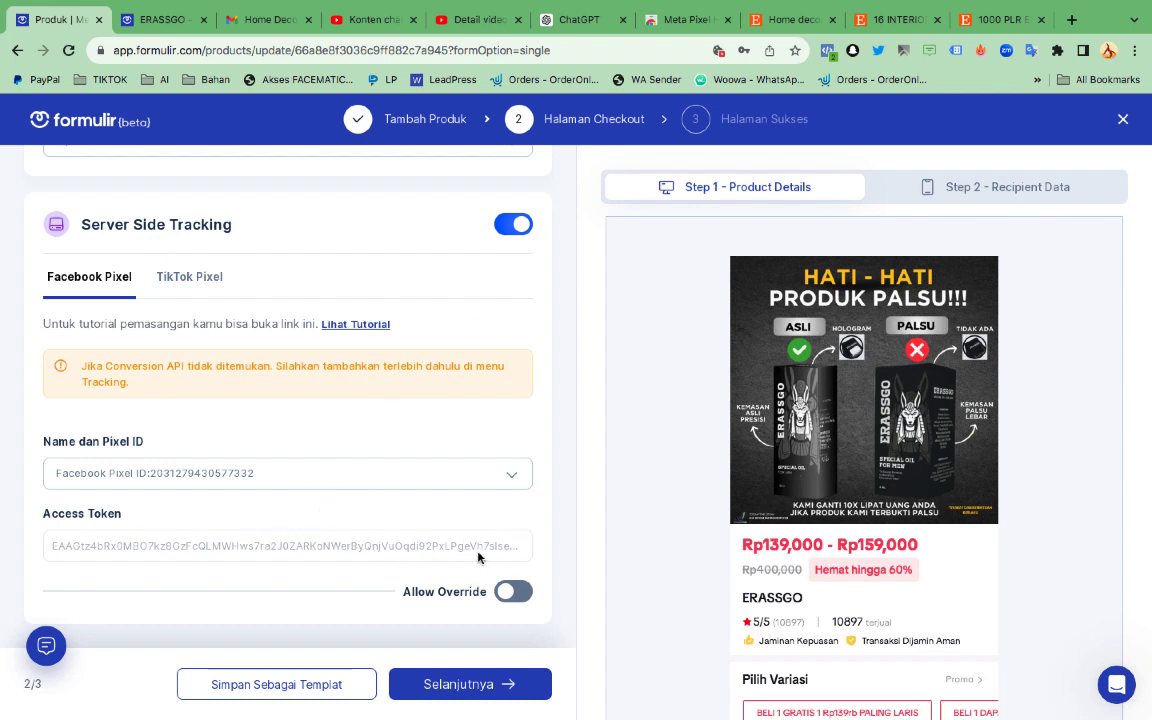
Step: Turn the checkout page's Server Side Tracking off and back on
scroll(473, 522, "up", 1)
scroll(475, 522, "down", 1)
left_click(513, 224)
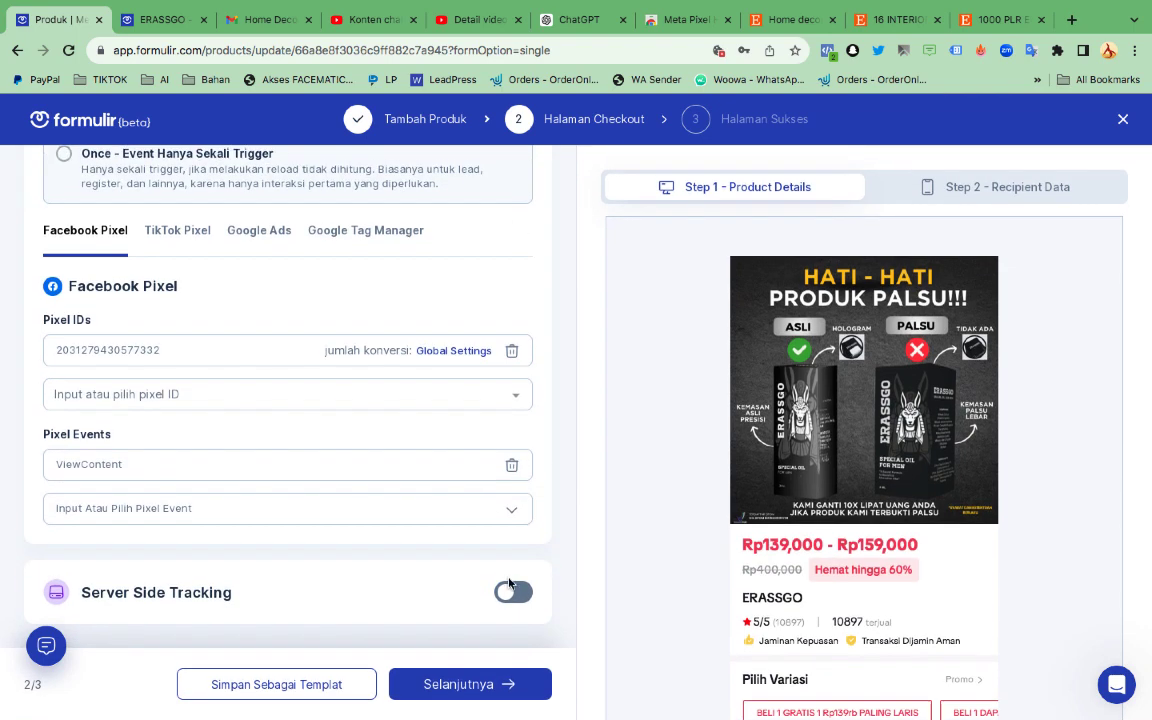
left_click(514, 595)
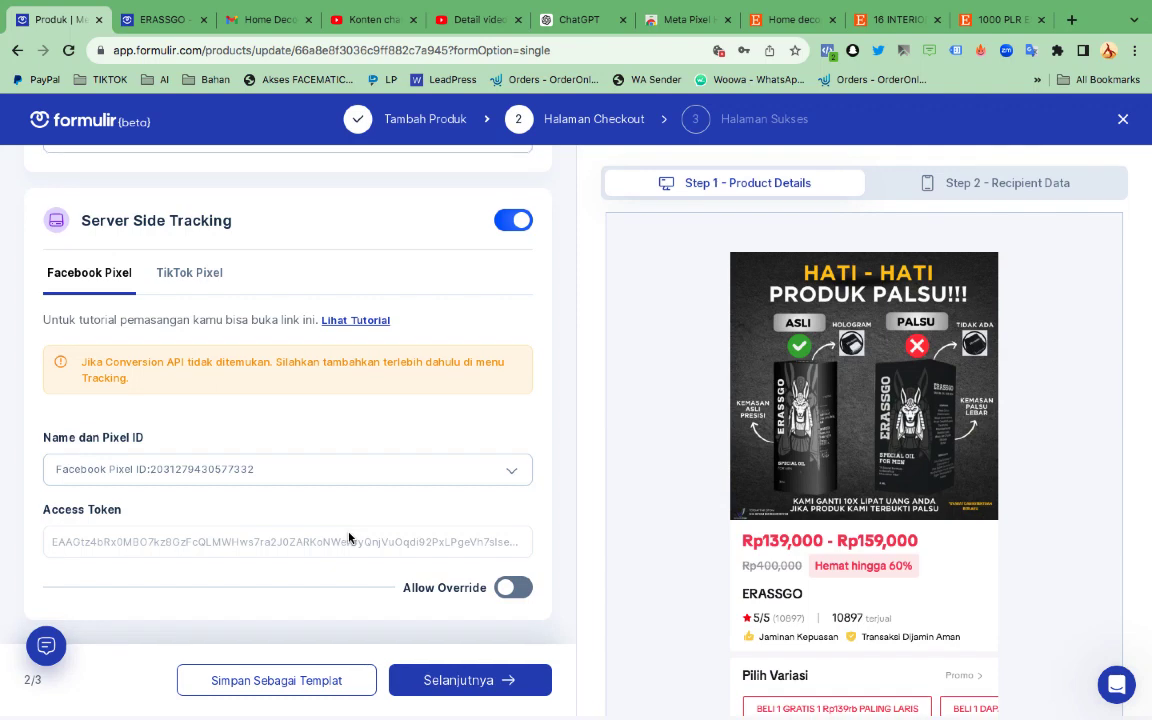
Step: Enable Allow Override for the Facebook server-side tracking and proceed to the product's Halaman Sukses settings
left_click(514, 591)
scroll(434, 456, "down", 1)
scroll(434, 456, "down", 3)
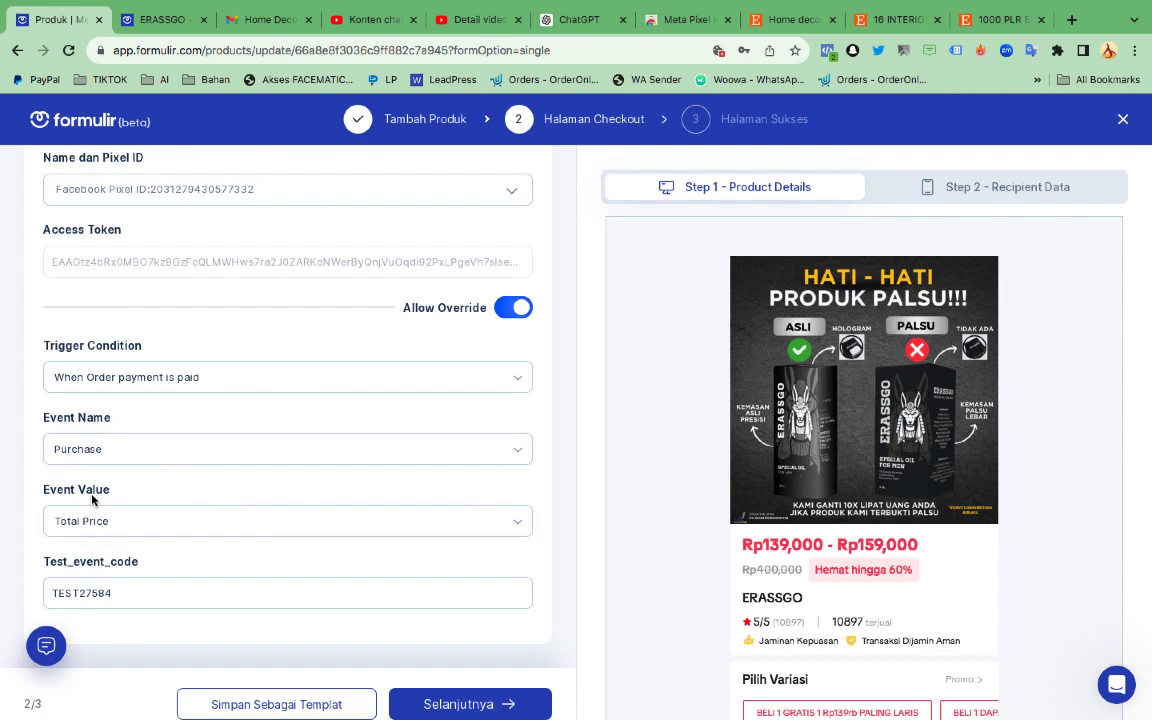
scroll(195, 612, "down", 1)
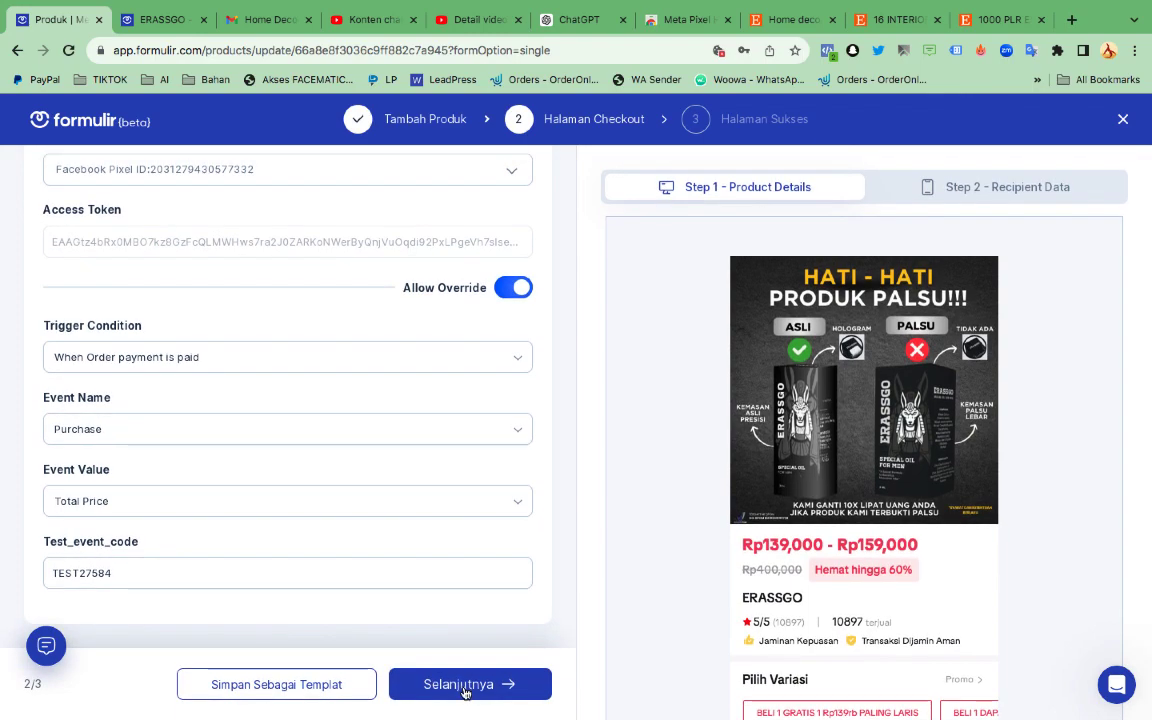
left_click(463, 687)
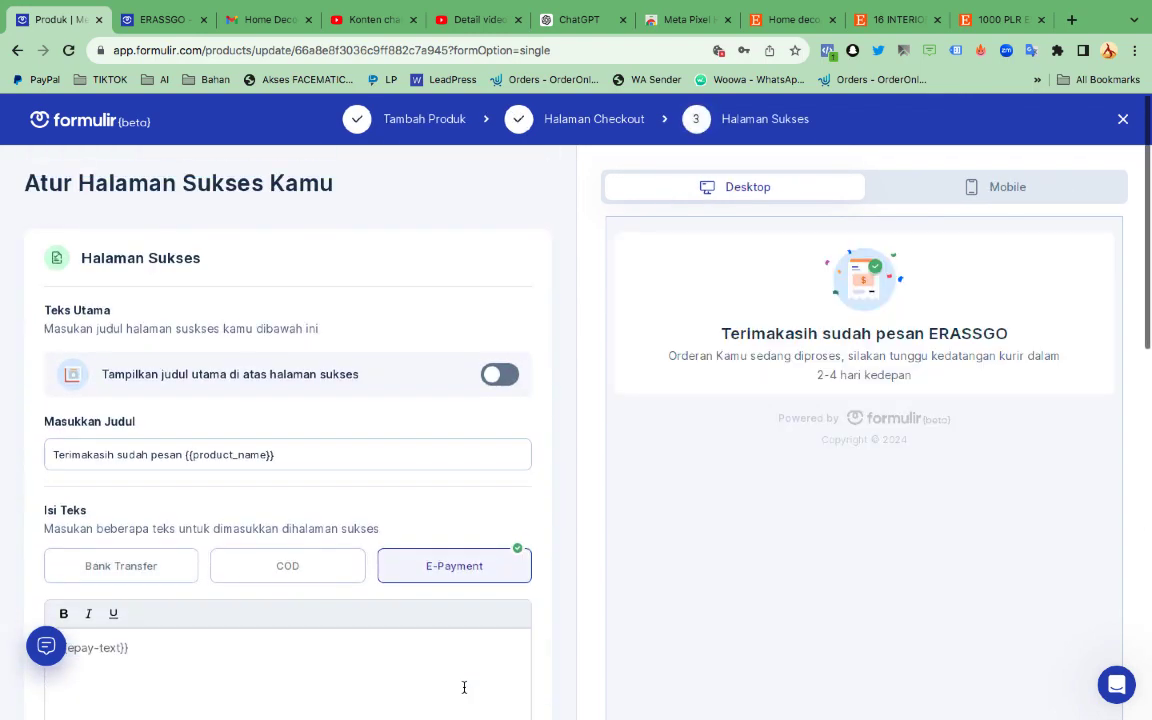
scroll(404, 427, "down", 10)
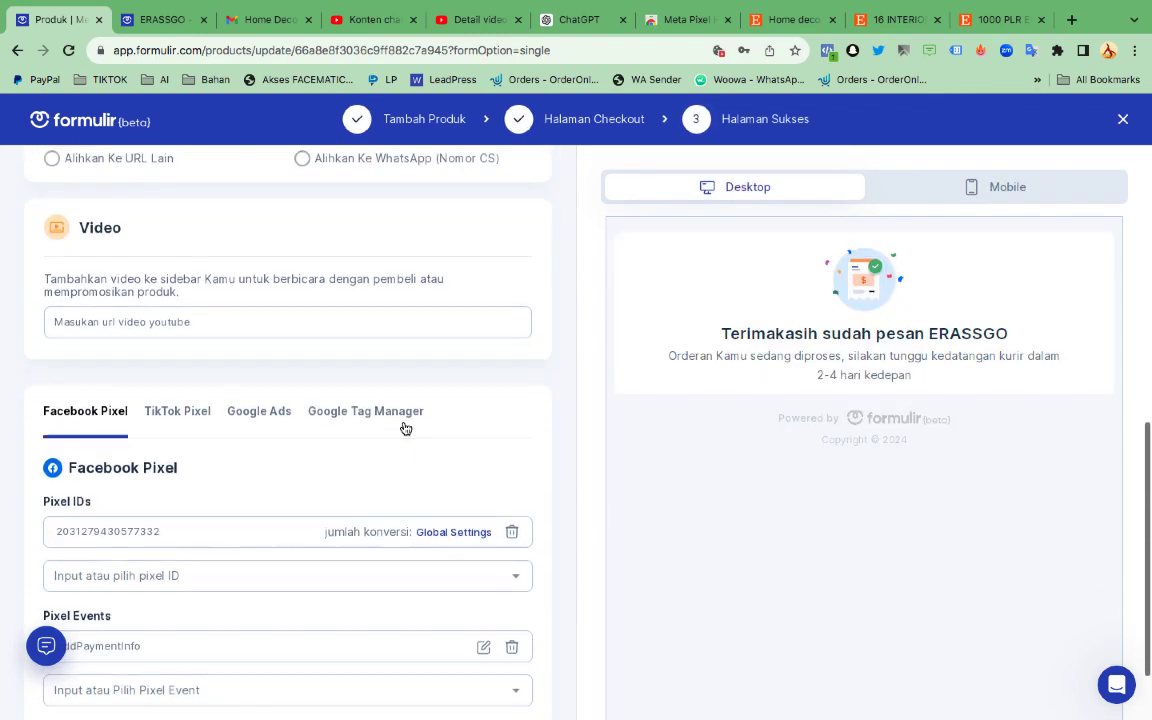
Step: Finish the ERASSGO product update and open its checkout page through to the Data Penerima order form
left_click(474, 688)
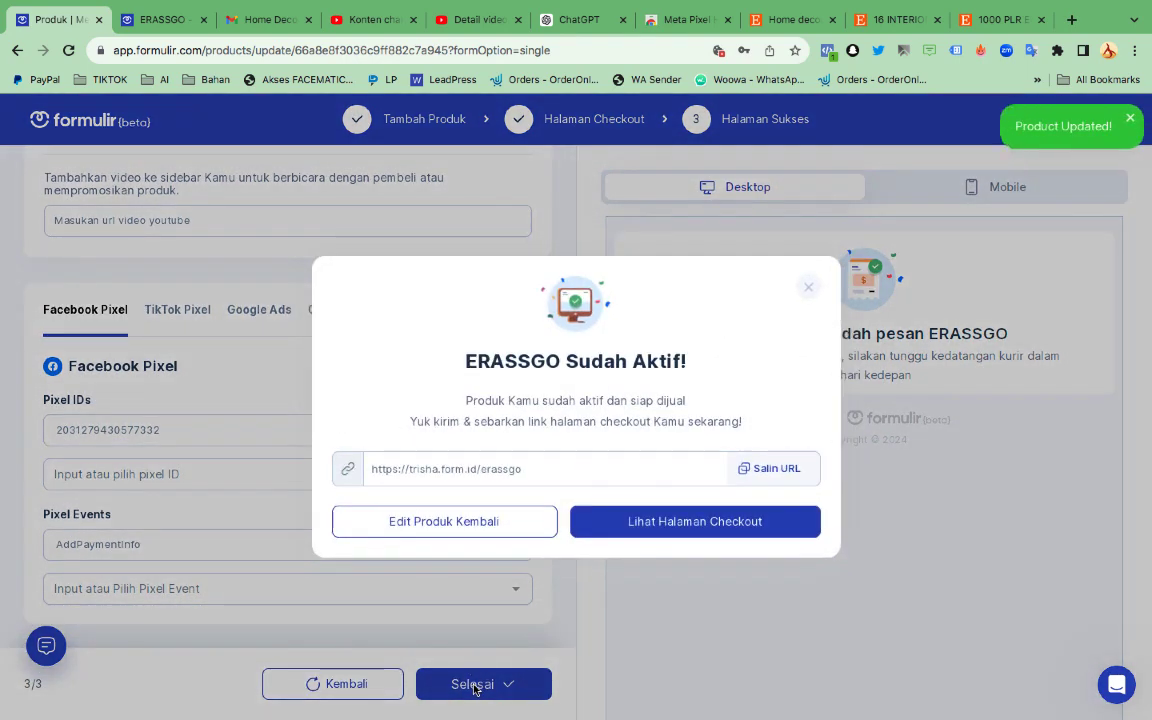
left_click(615, 522)
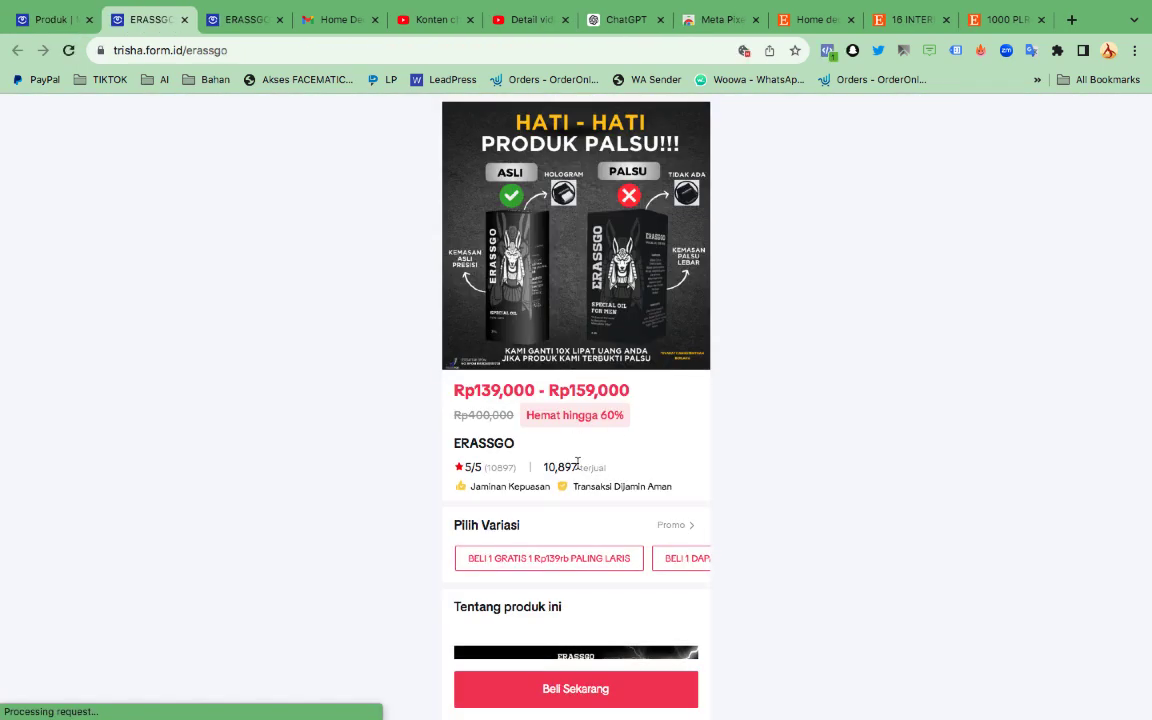
scroll(578, 467, "down", 4)
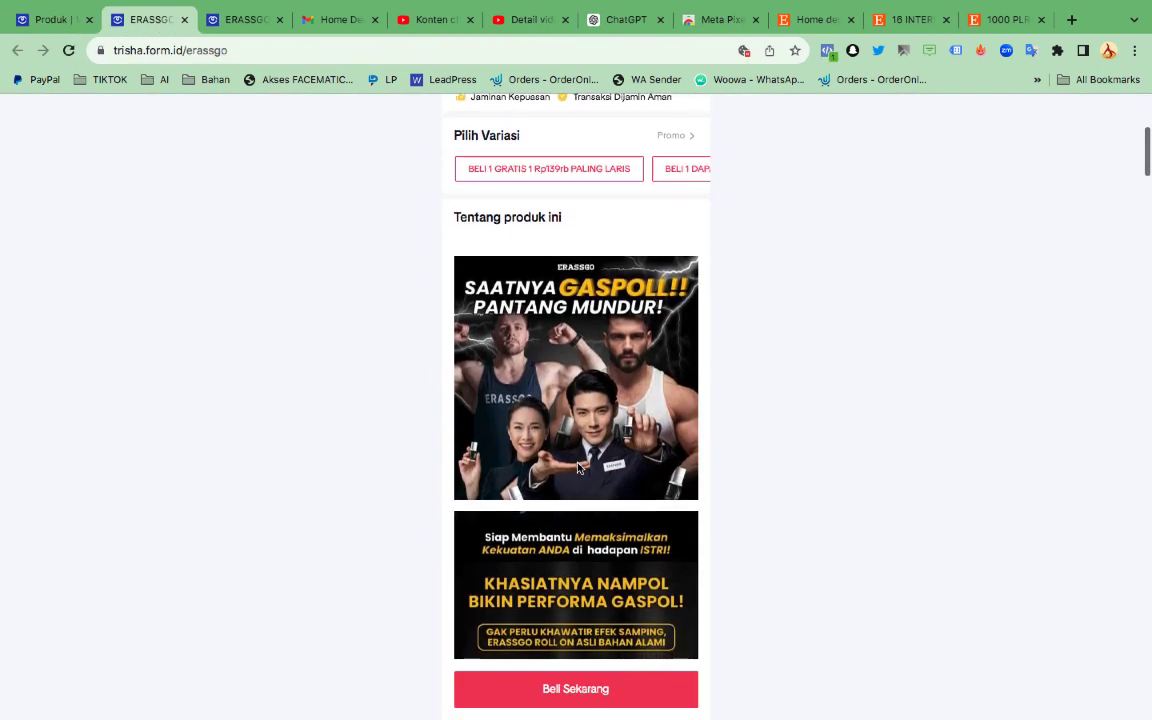
scroll(578, 467, "down", 1)
left_click(582, 689)
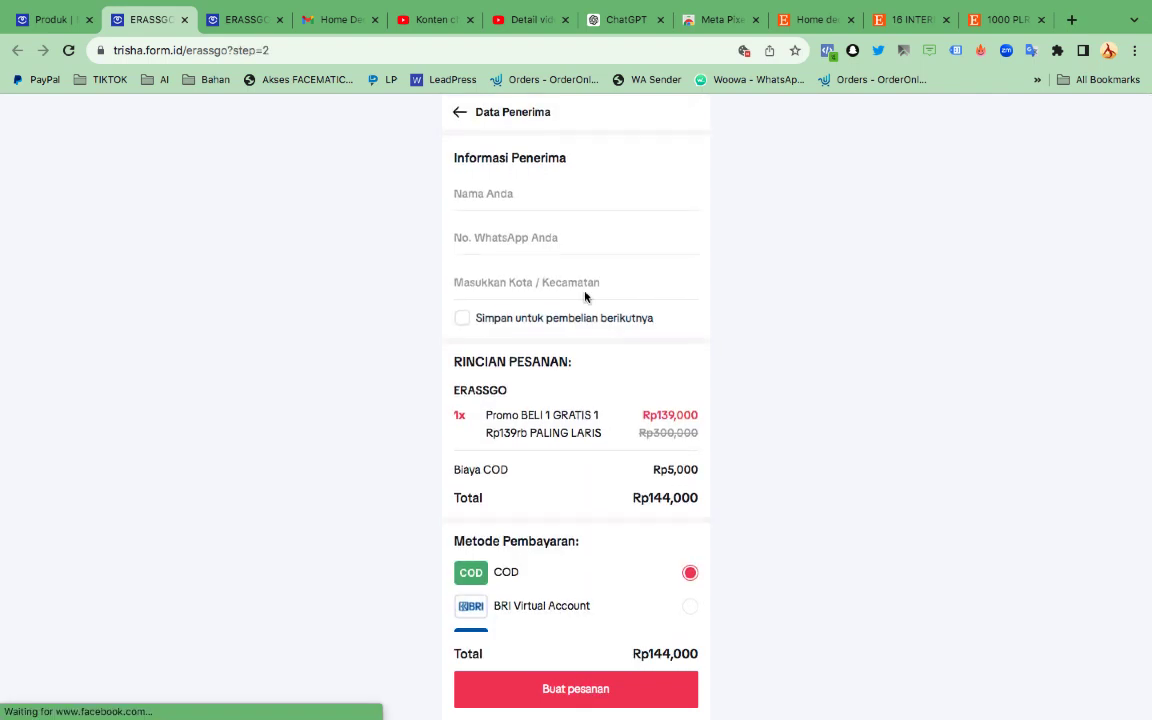
Step: Fill in the recipient with the name Test, a WhatsApp number and the district JAWA TENGAH, KENDAL, PLANTUNGAN
left_click(540, 203)
type("Test")
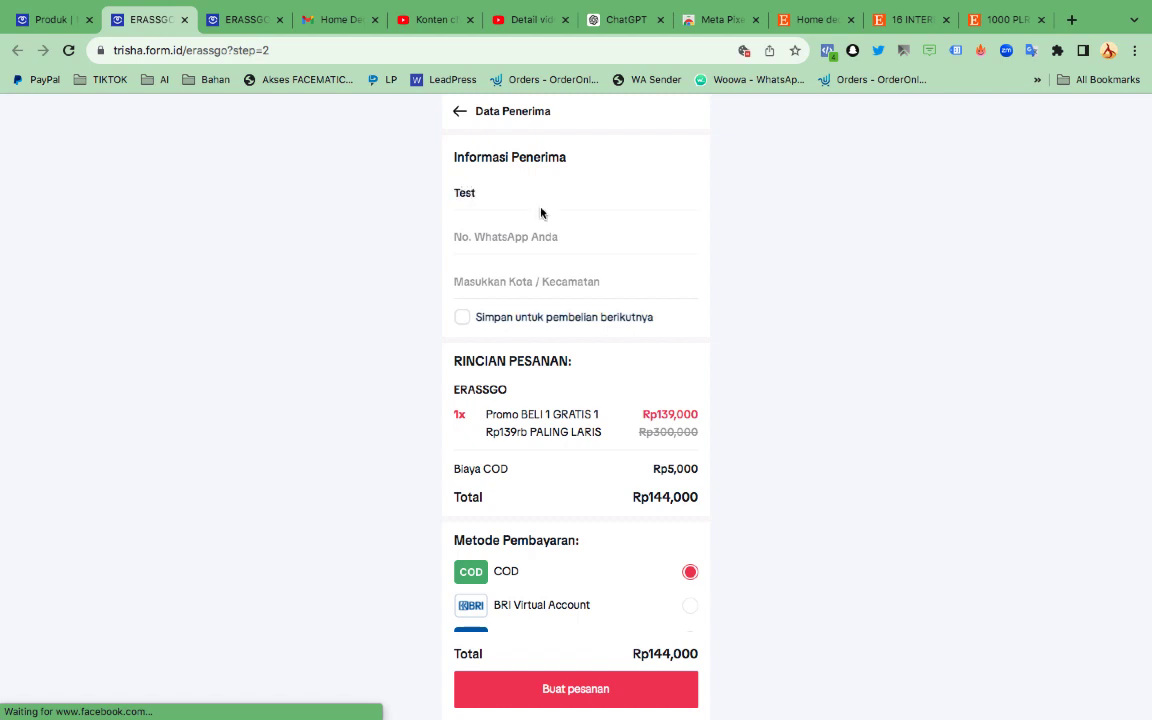
key("Tab")
type("0")
left_click(470, 288)
type("ken")
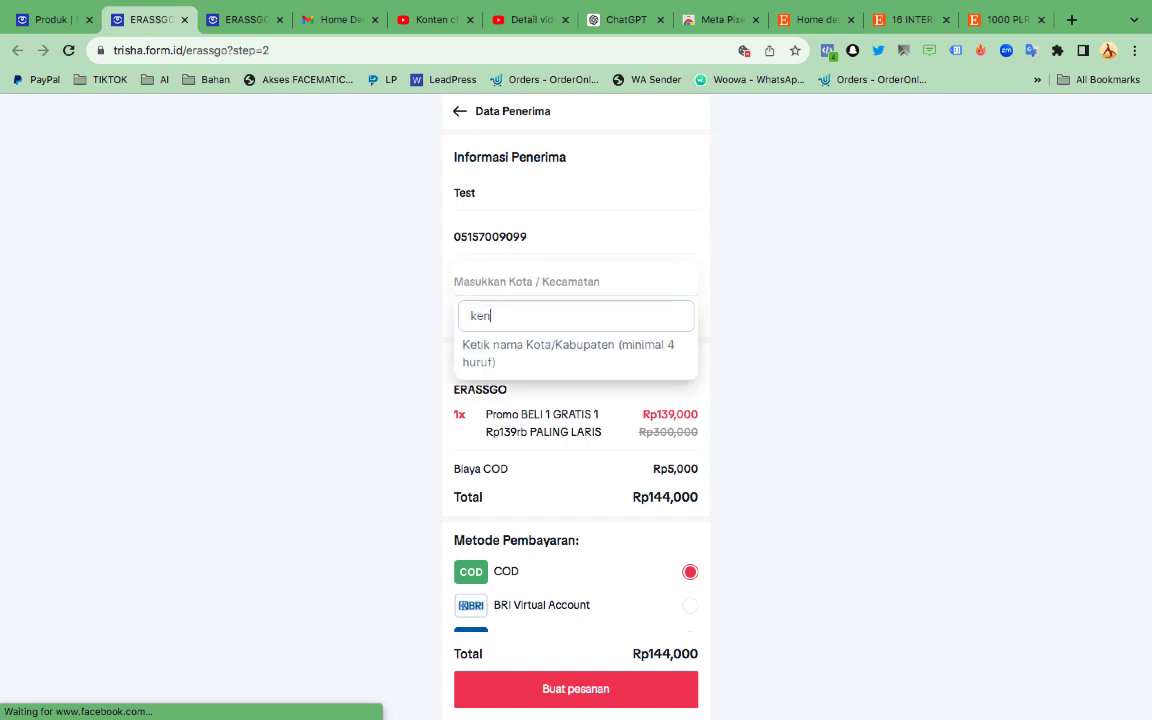
type("dal")
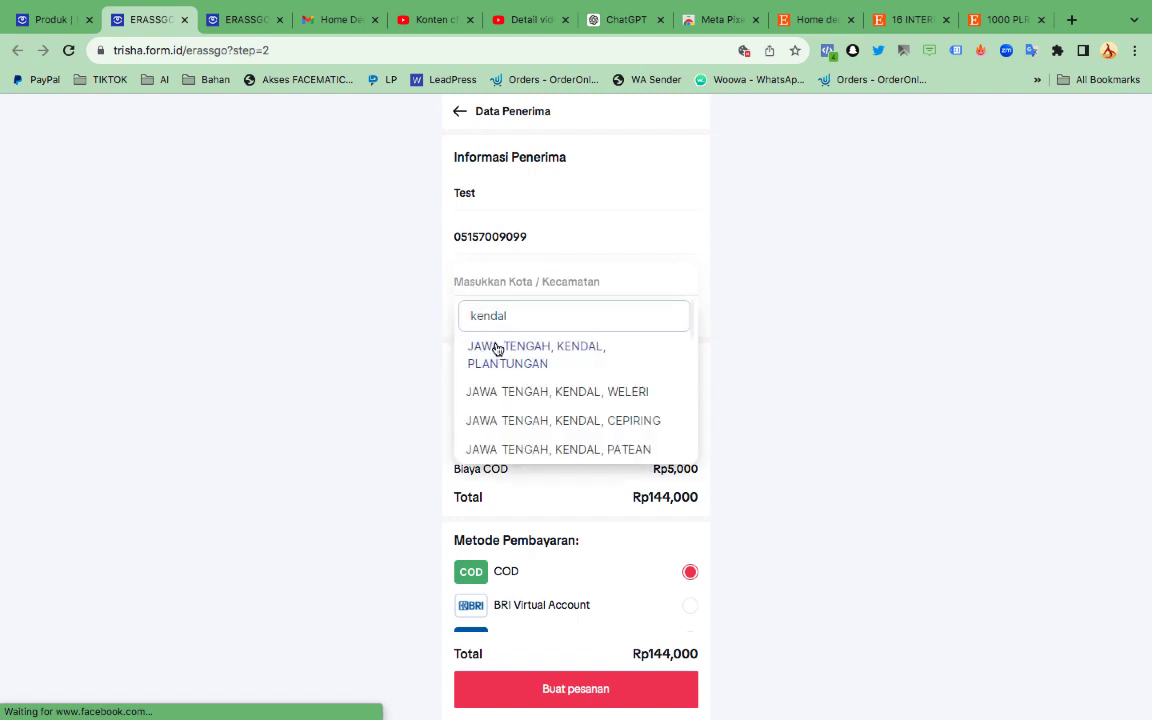
left_click(497, 350)
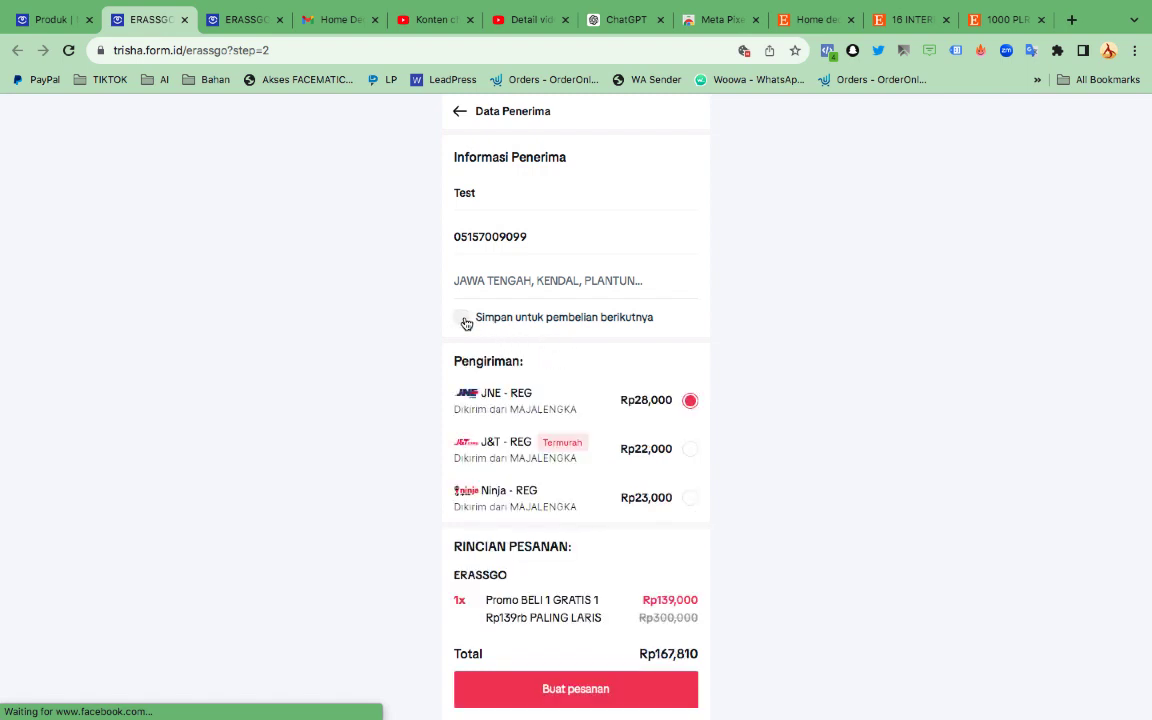
Step: Review the order summary and place the test order with JNE - REG shipping and COD payment, without saving the recipient data
left_click(463, 319)
left_click(463, 319)
scroll(586, 338, "down", 2)
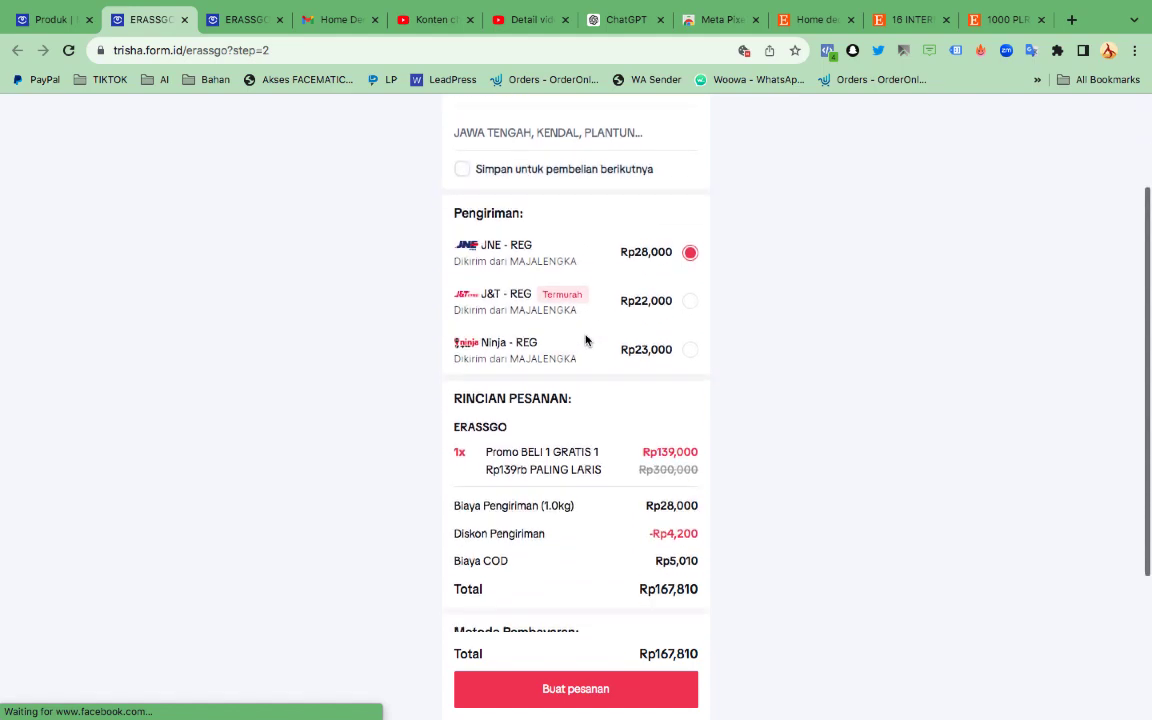
scroll(586, 341, "down", 2)
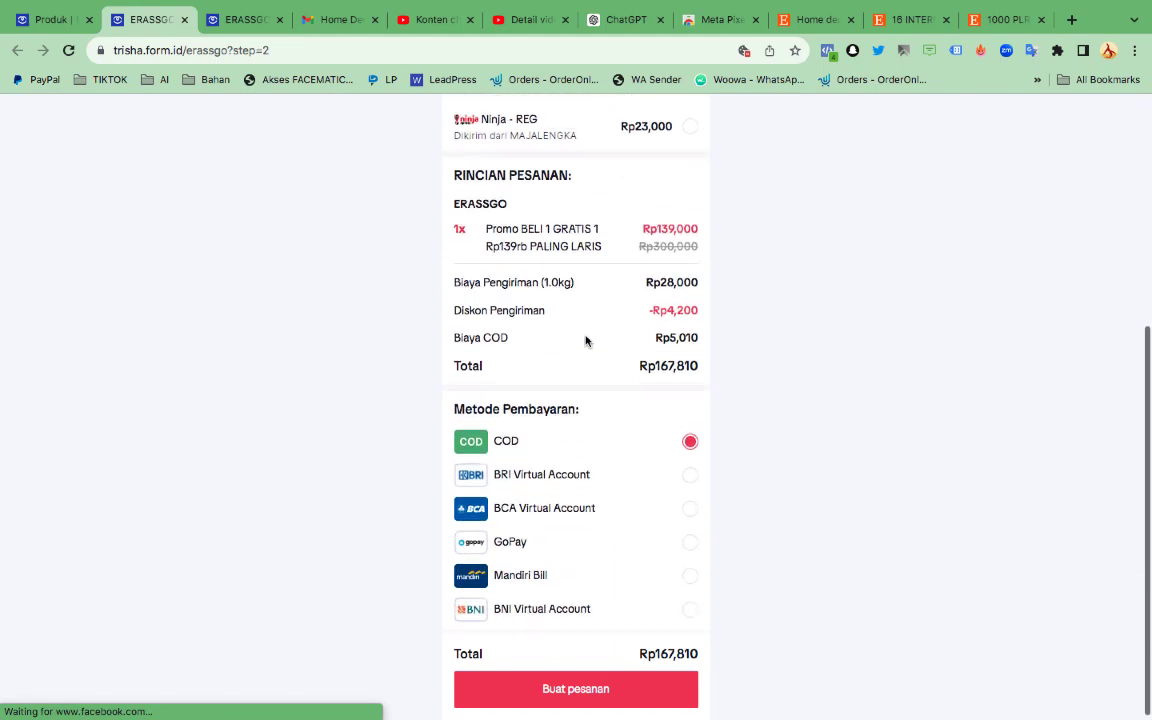
scroll(586, 341, "up", 1)
scroll(586, 341, "down", 1)
scroll(586, 341, "up", 4)
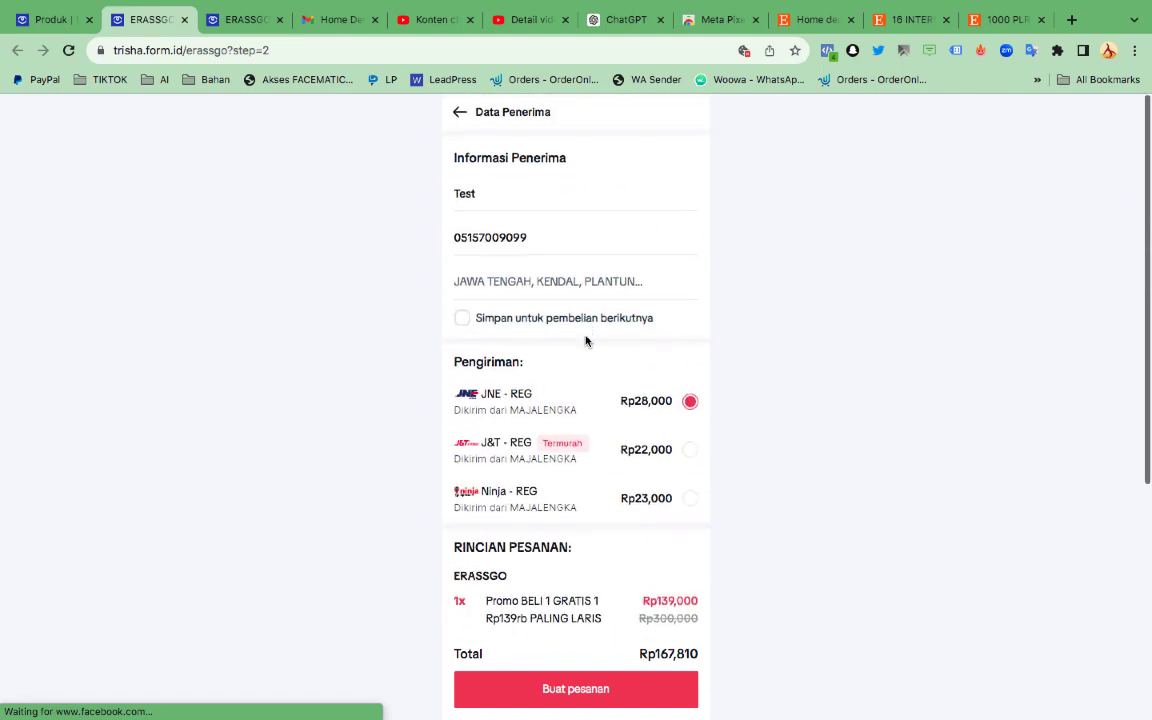
scroll(586, 341, "down", 1)
scroll(586, 341, "down", 3)
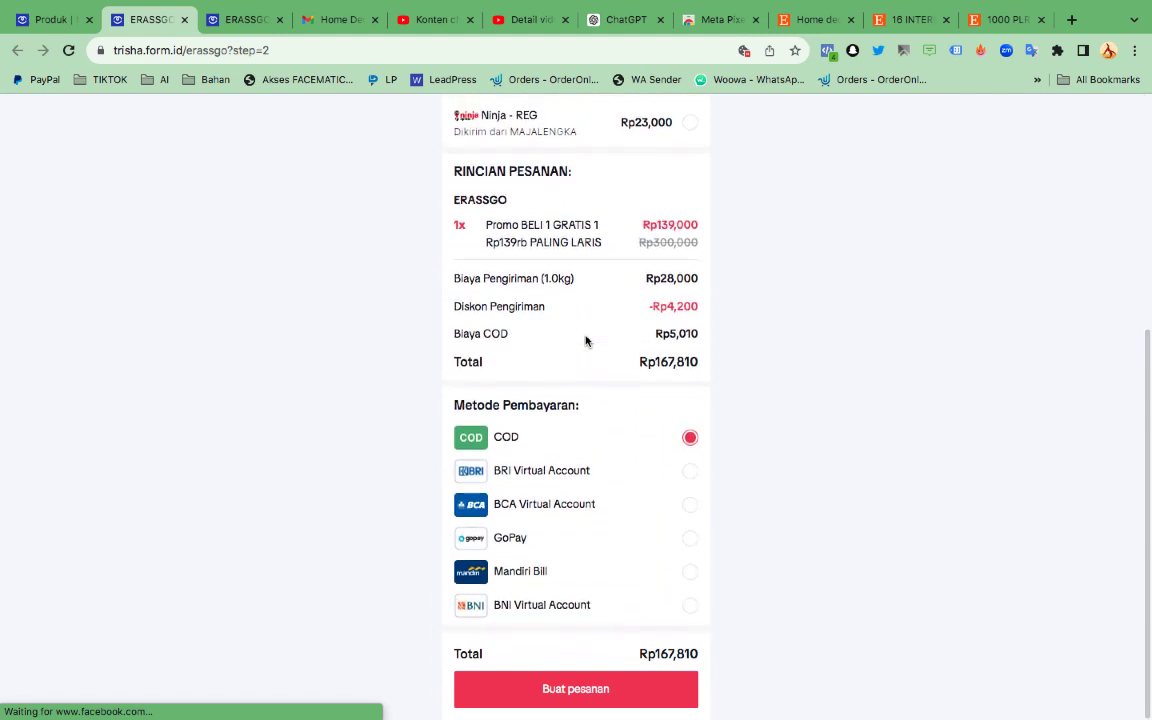
left_click(583, 692)
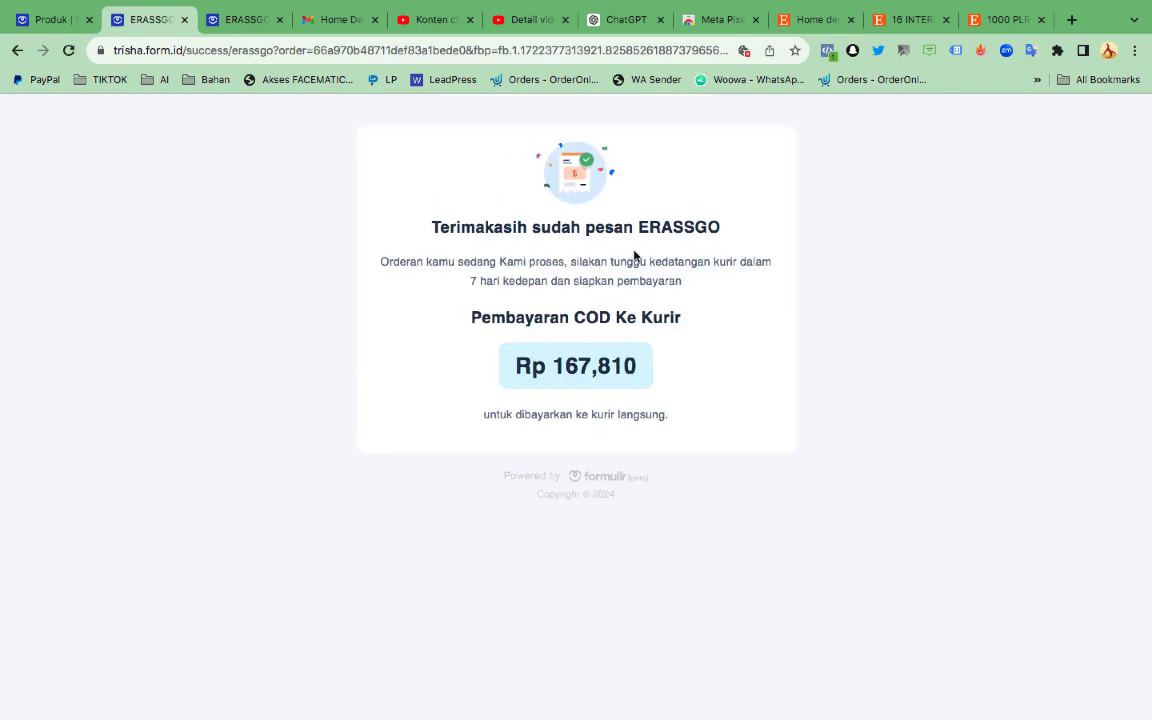
Step: Return to the Formulir product editor, close the product activation dialog and check the new-order notification
left_click(44, 24)
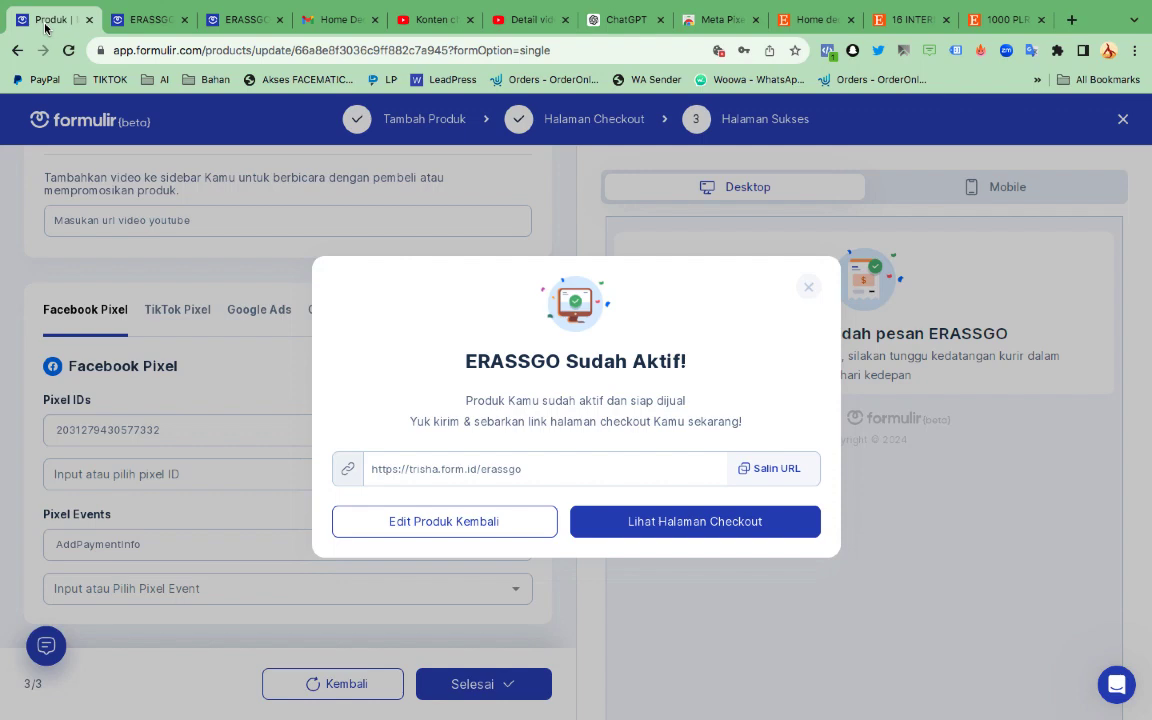
left_click(818, 290)
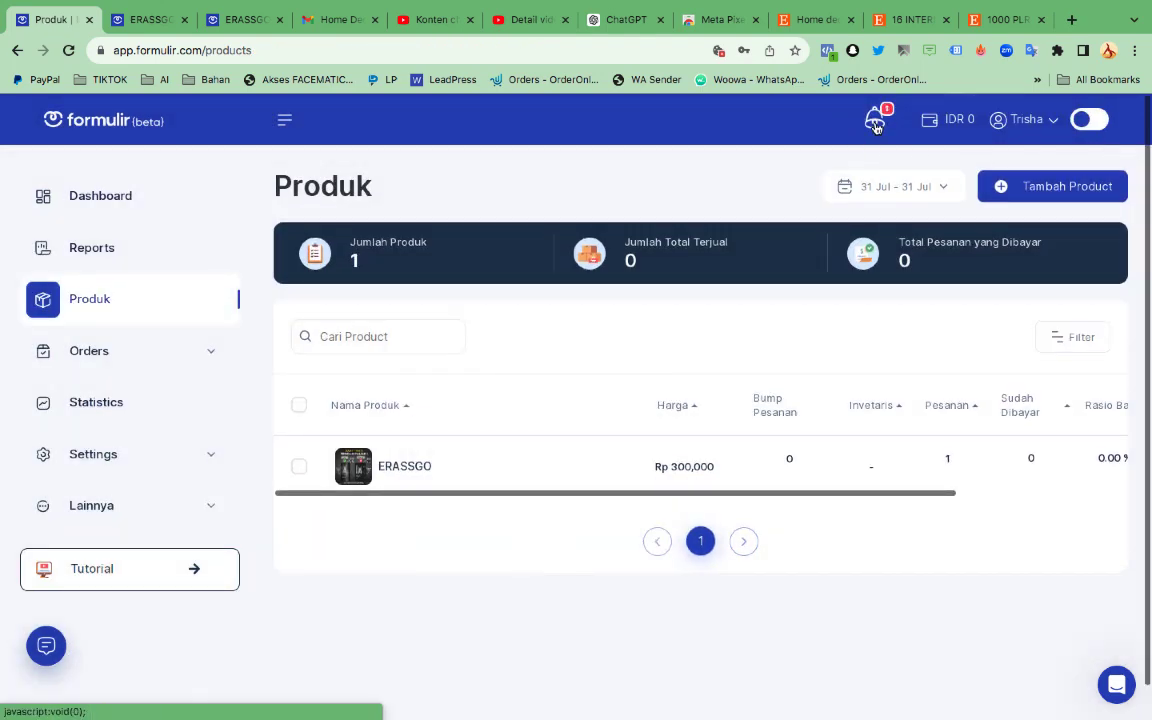
left_click(875, 120)
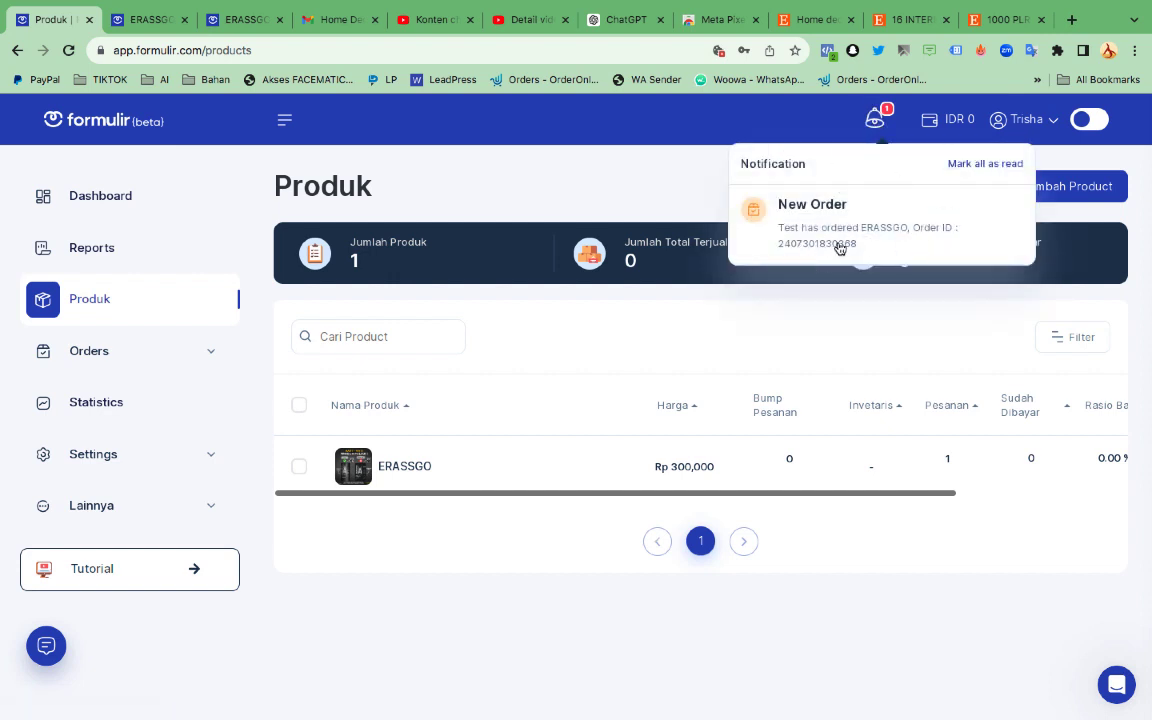
Step: Open the WhatsApp (Beta) settings and view the Add WhatsApp Number dialog, then close it without connecting
left_click(116, 455)
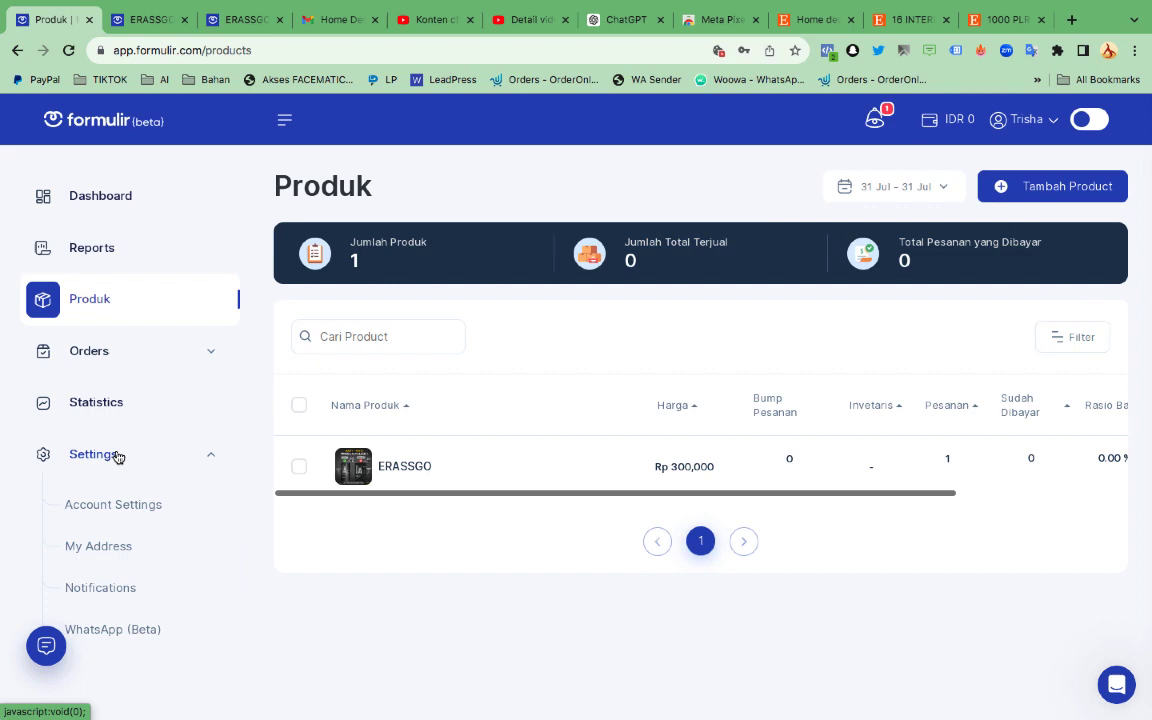
scroll(126, 548, "down", 1)
left_click(127, 531)
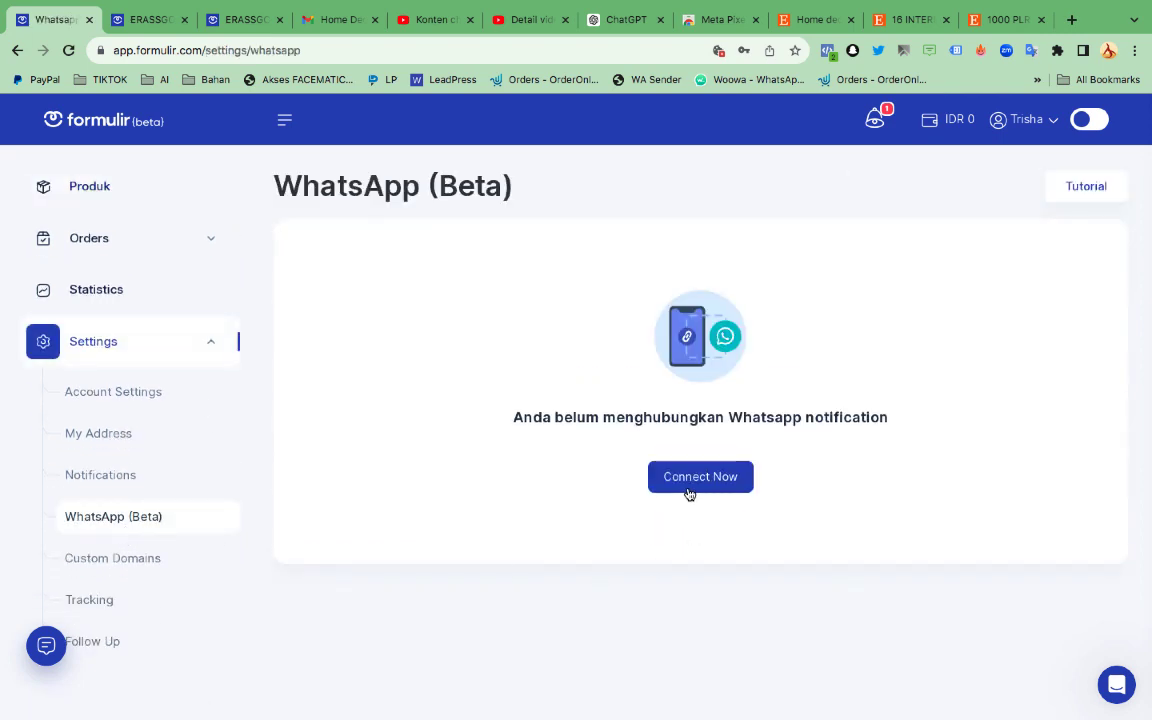
left_click(689, 492)
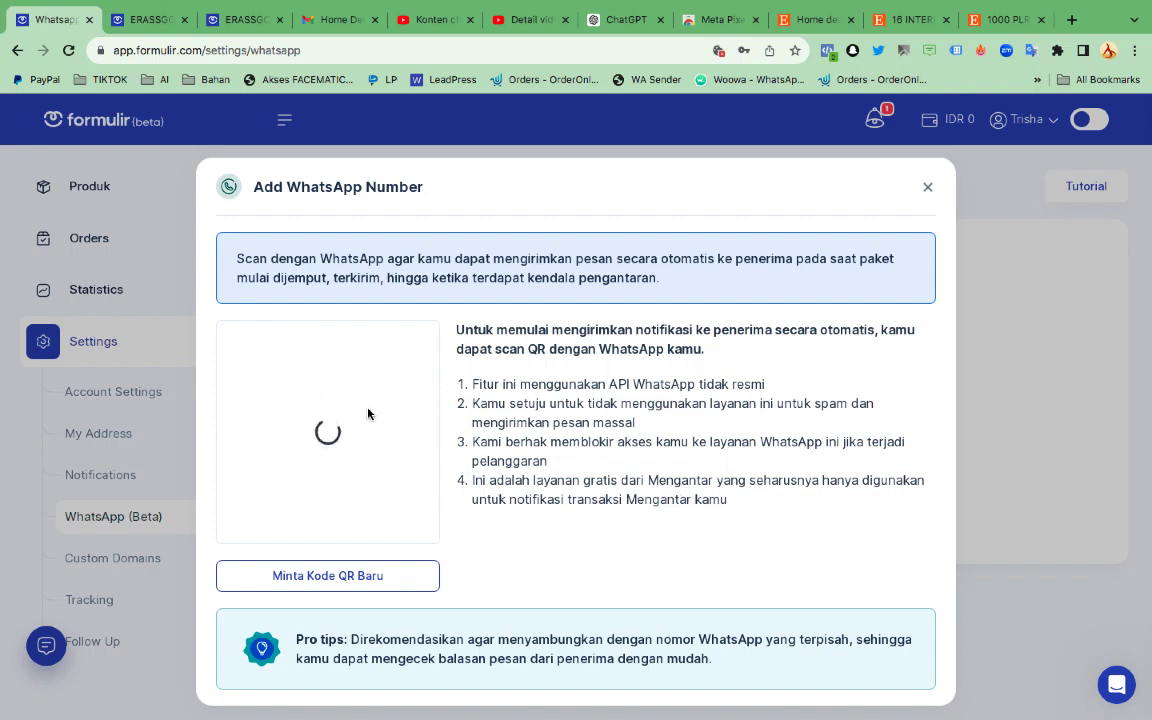
left_click(928, 188)
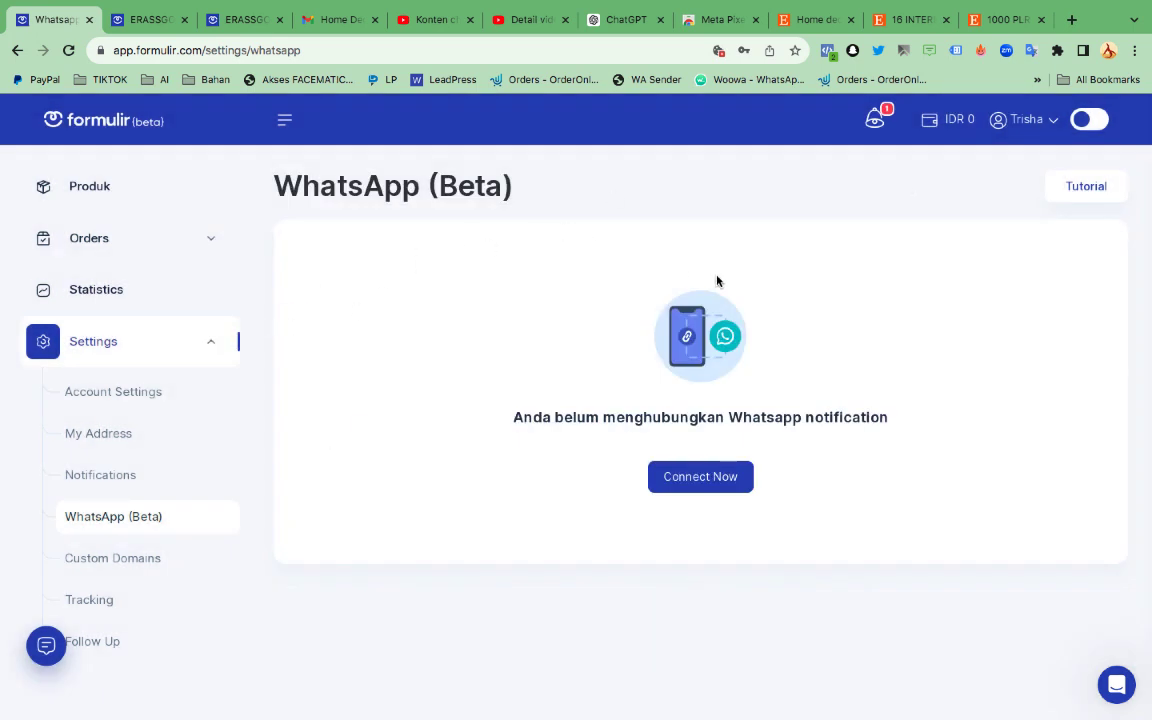
Step: Check the new-order notification and settings list again, and revisit the ERASSGO order's thank-you page
left_click(875, 119)
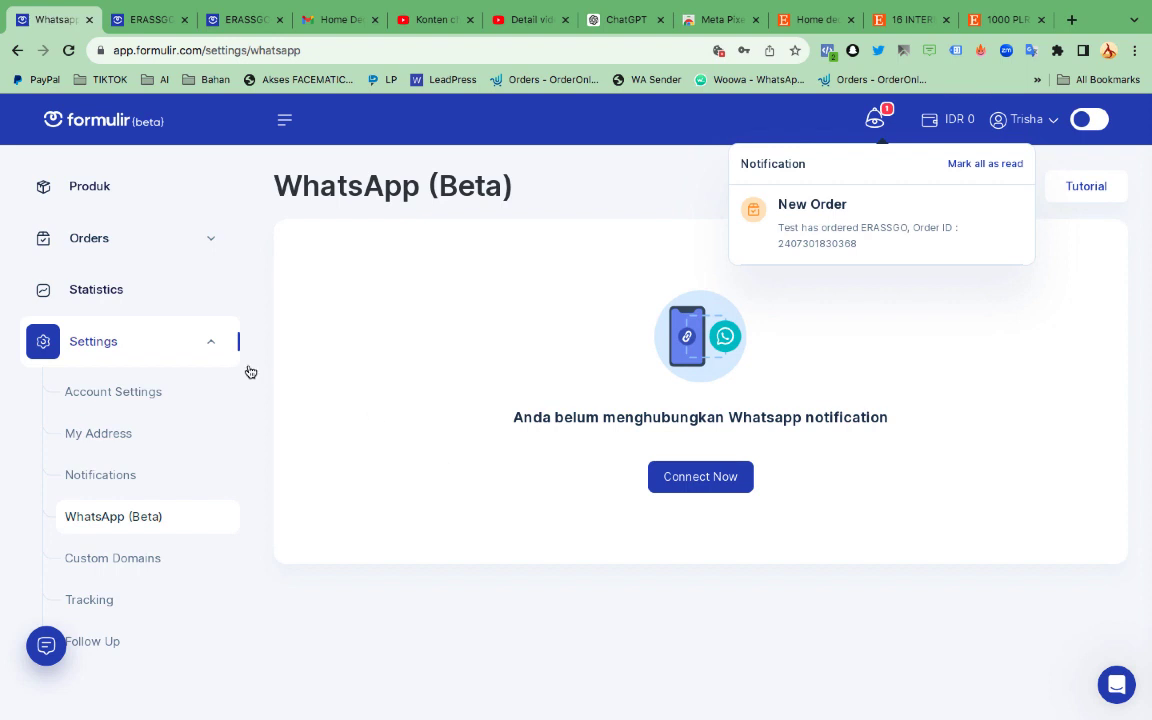
scroll(134, 465, "down", 1)
scroll(134, 473, "down", 3)
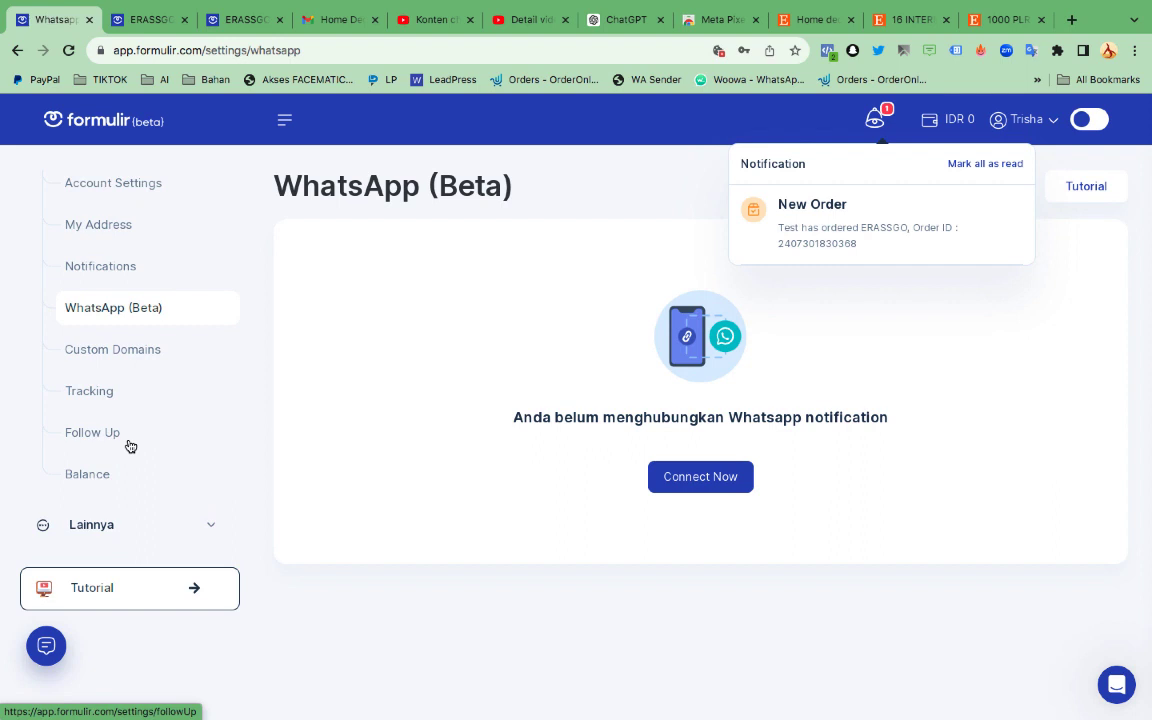
scroll(130, 446, "up", 4)
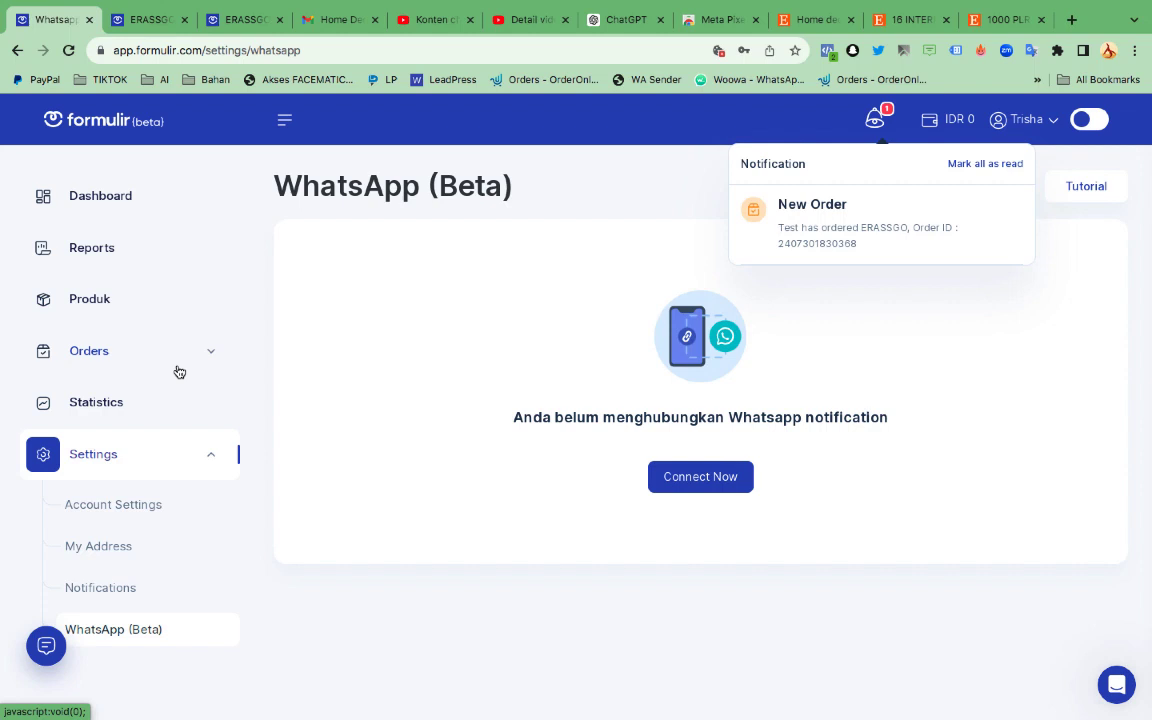
left_click(140, 17)
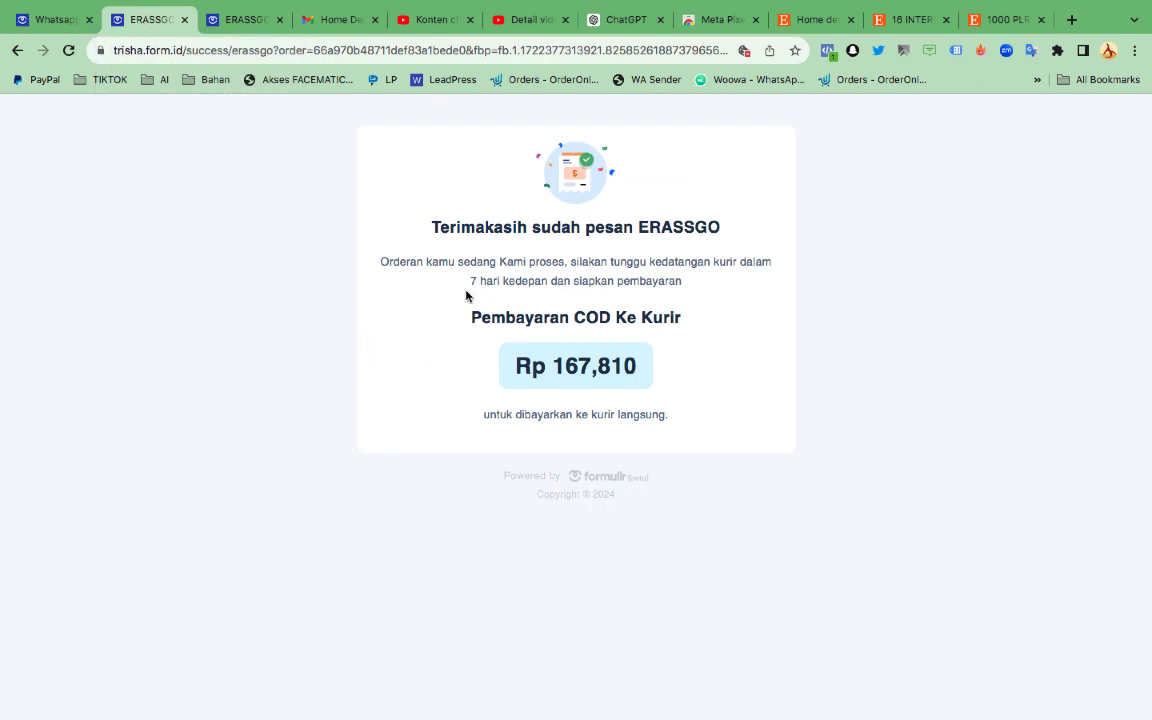
left_click(57, 17)
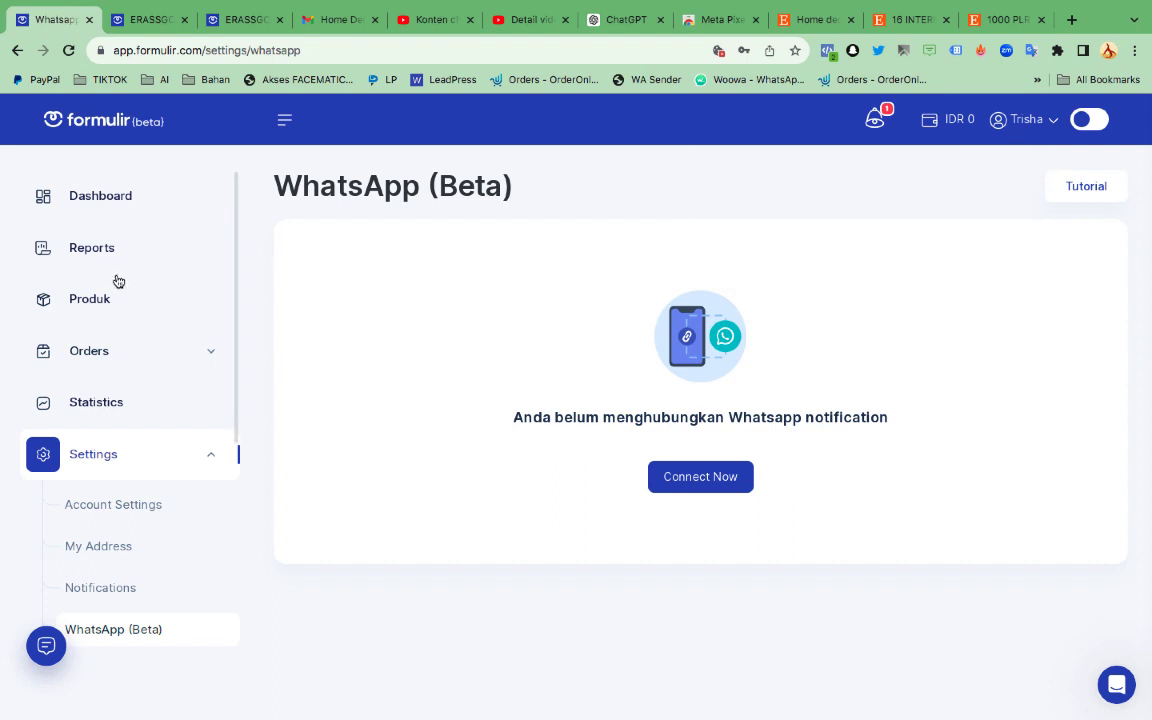
Step: Open the new ERASSGO order's details from its notification, review the invoice and return to Formulir
left_click(95, 351)
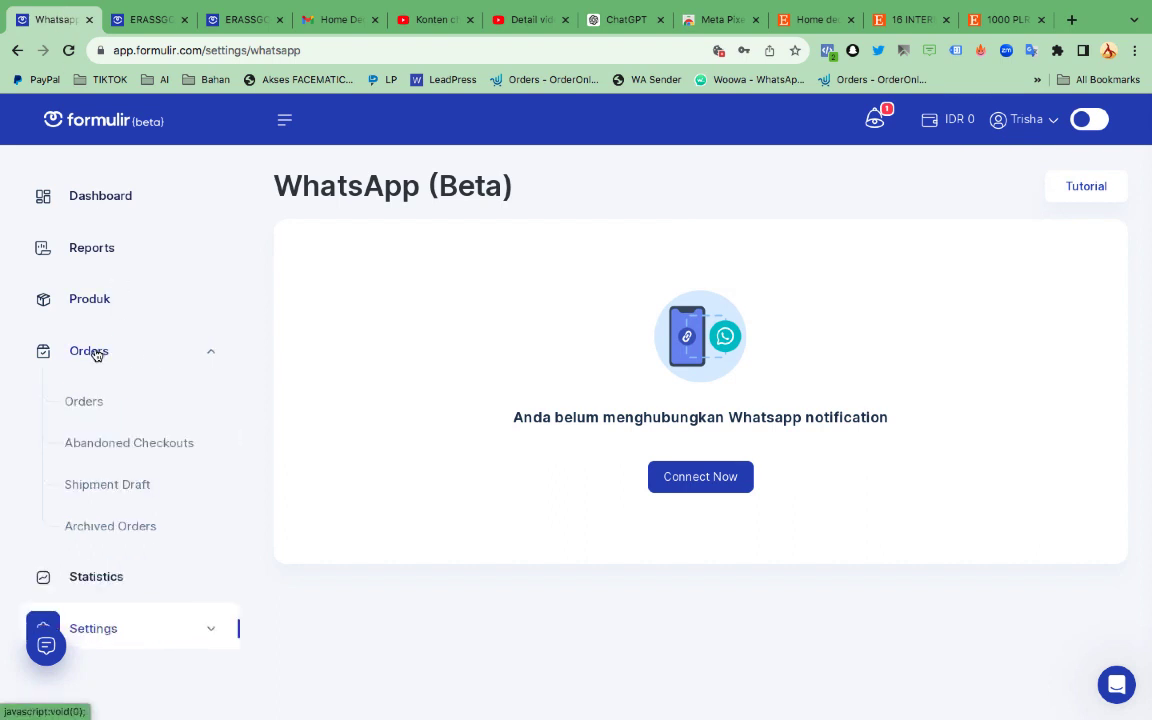
left_click(876, 124)
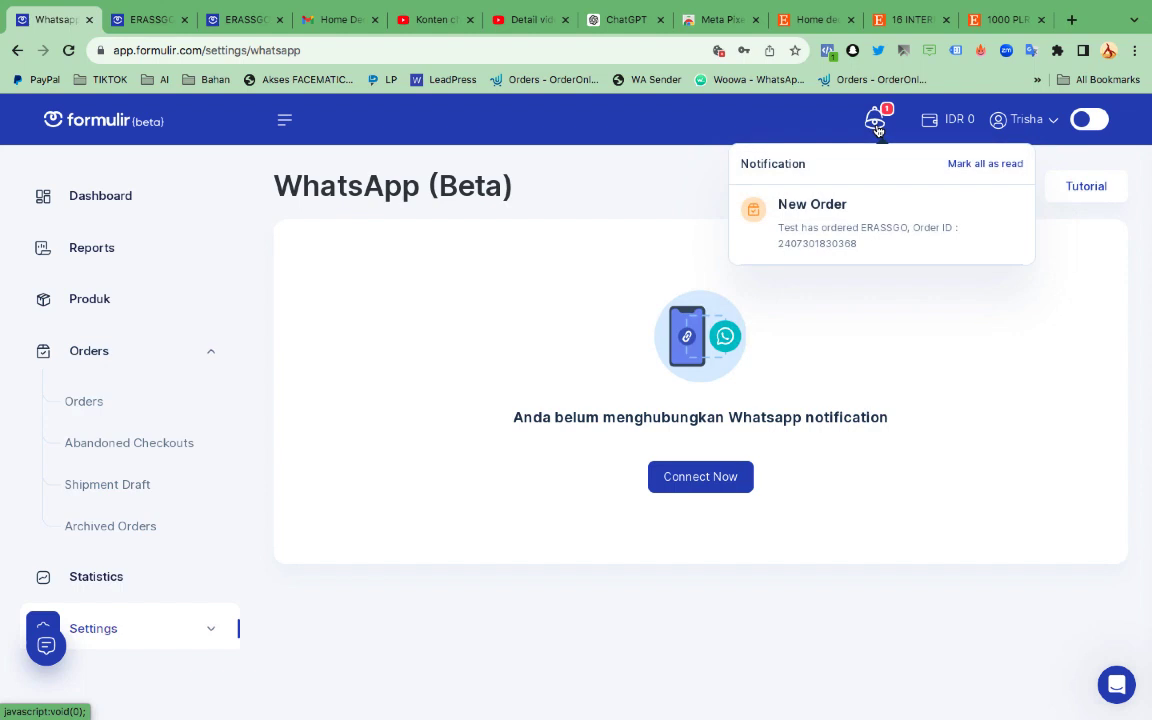
left_click(838, 210)
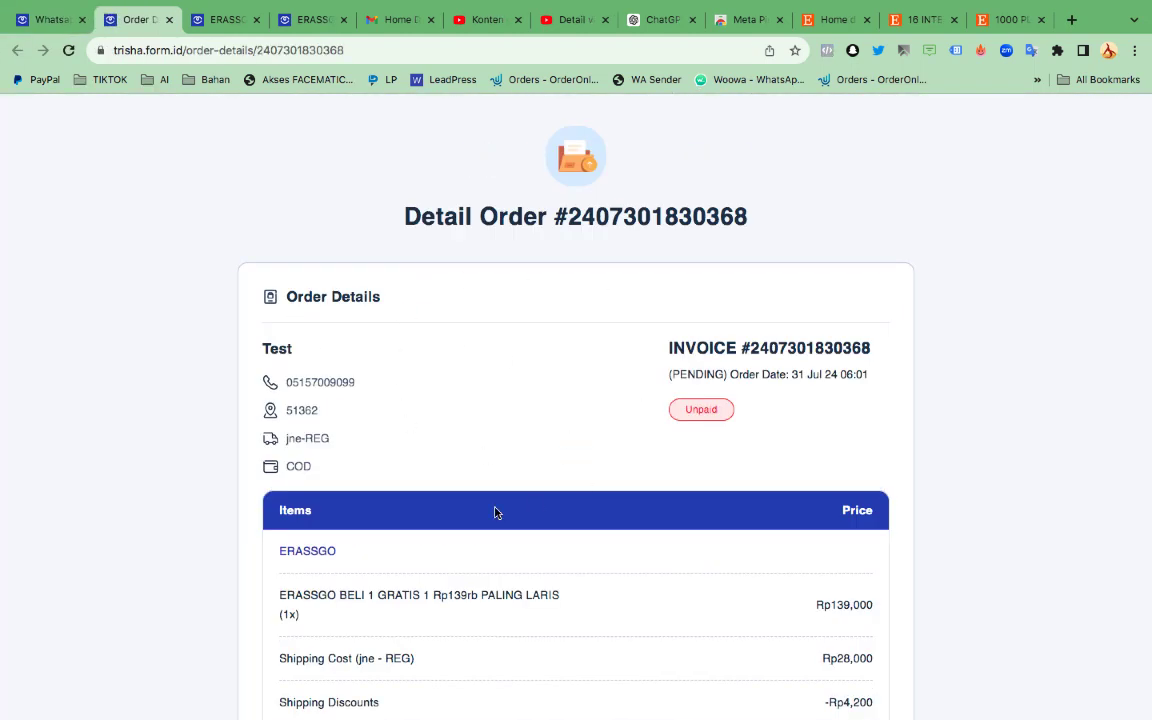
scroll(496, 512, "down", 5)
scroll(494, 512, "up", 5)
left_click(46, 28)
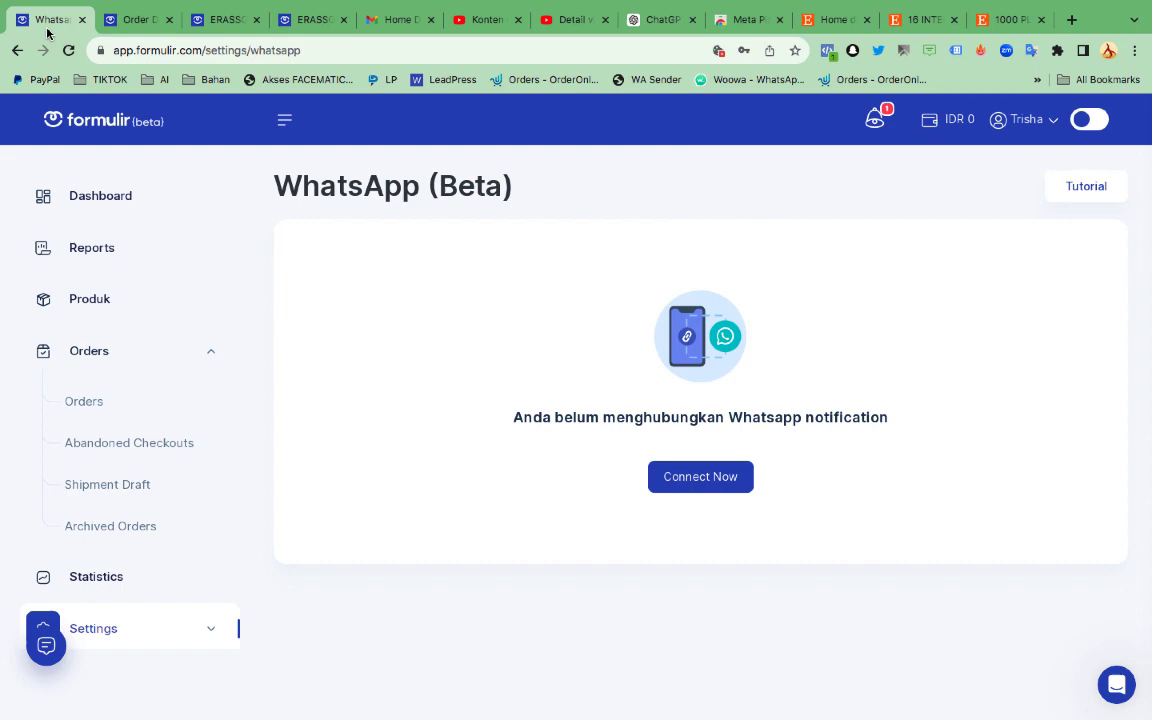
Step: Open the Orders list and select the test order to examine the available bulk actions, leaving it deselected
left_click(96, 414)
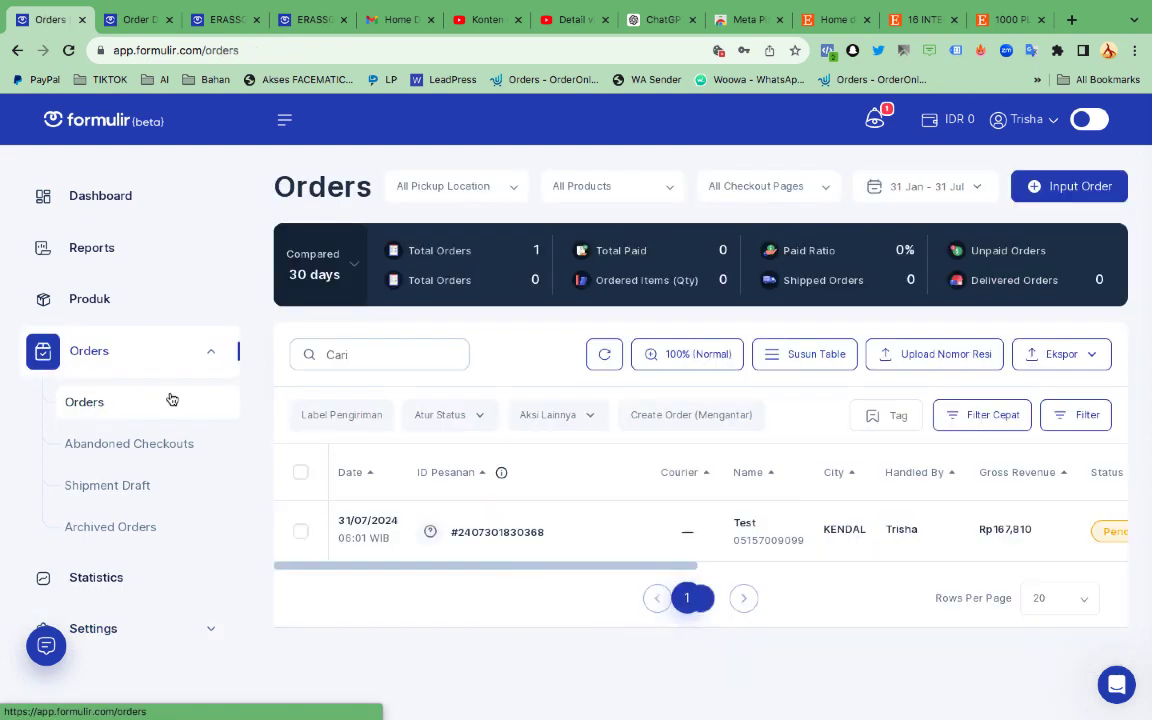
scroll(505, 445, "down", 1)
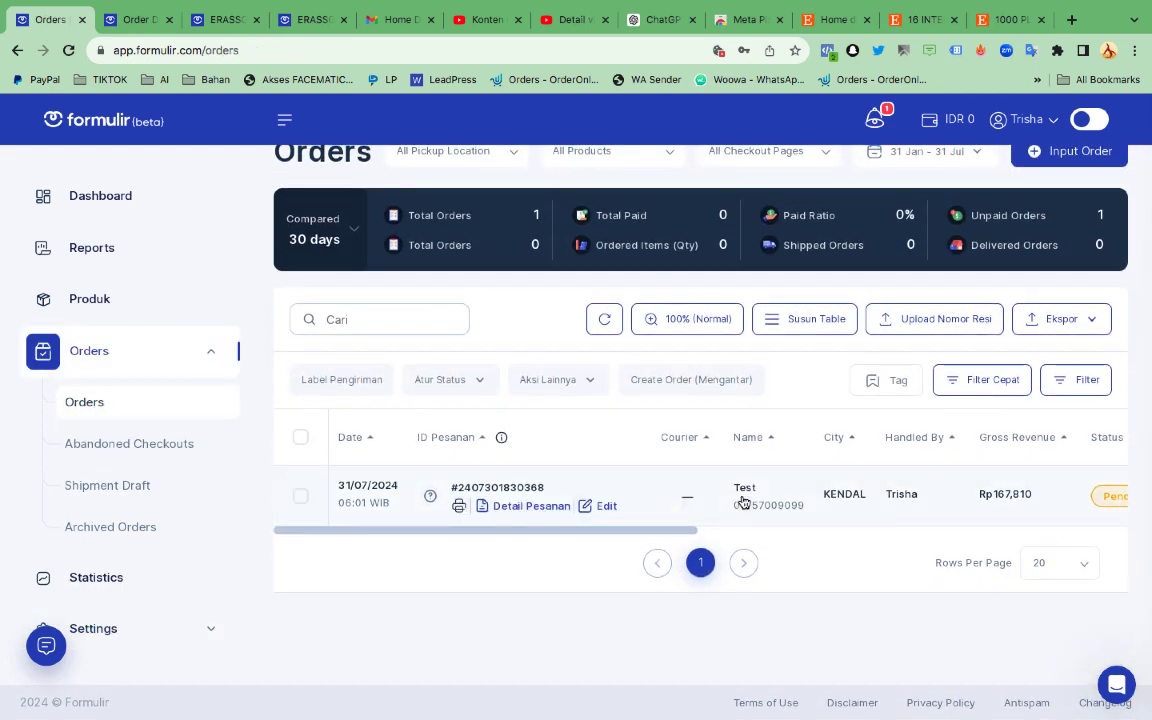
left_click(301, 498)
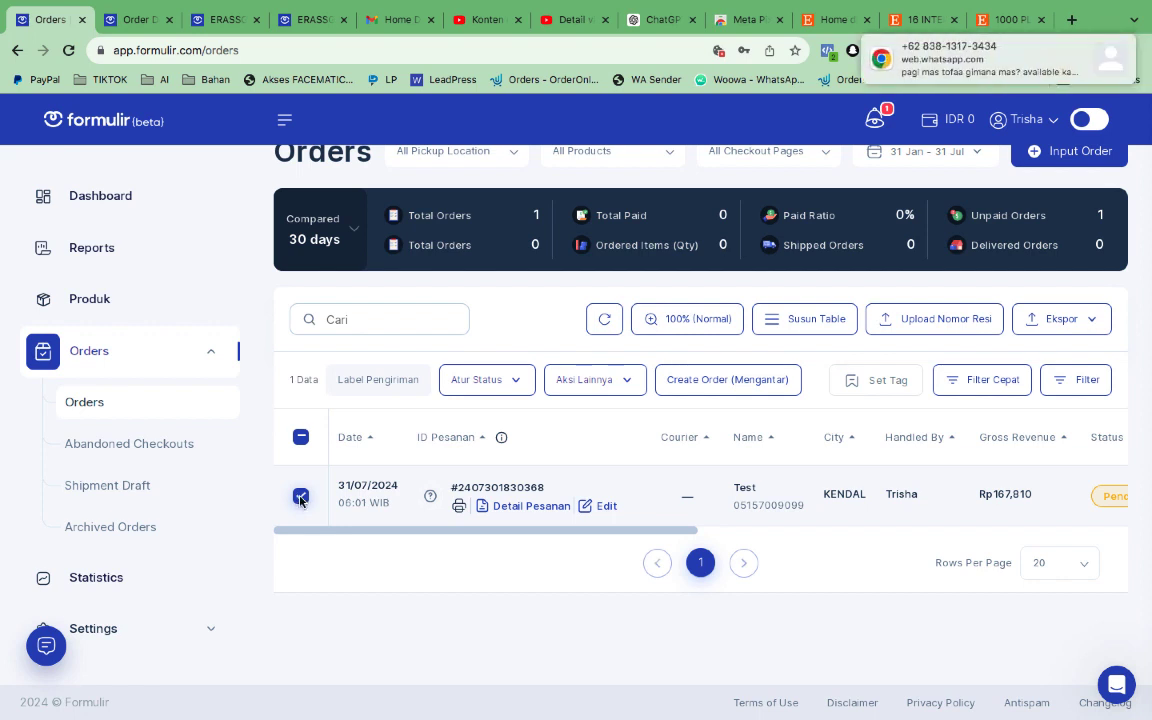
left_click(301, 438)
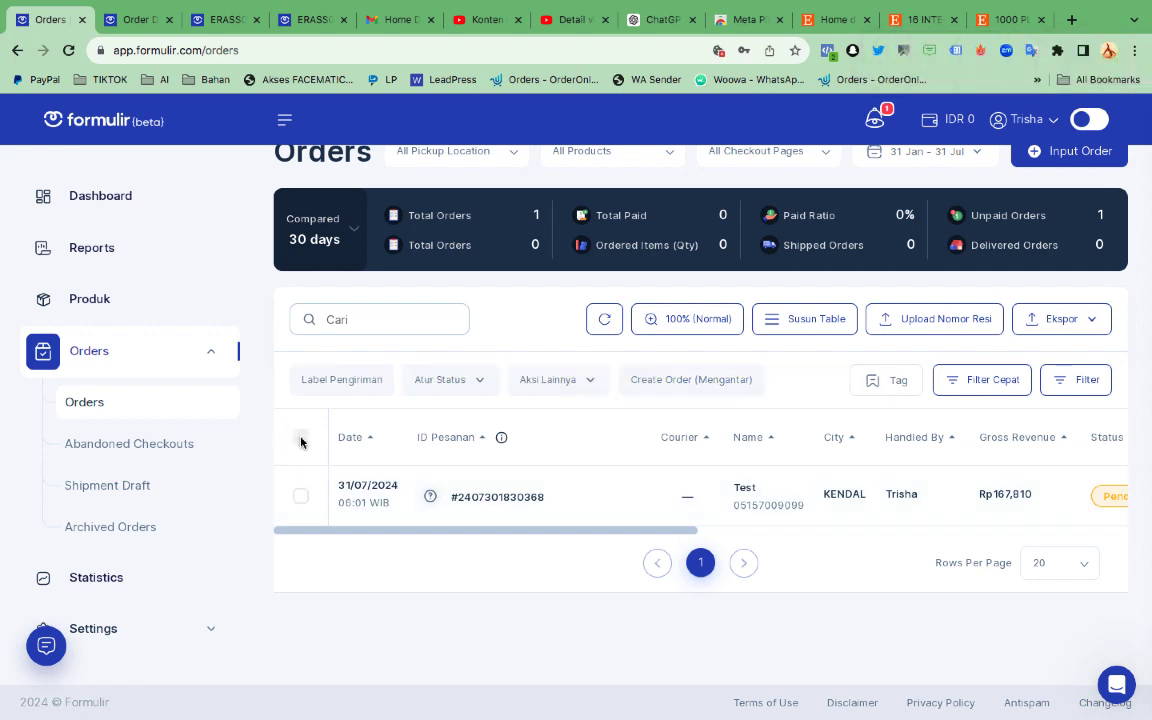
left_click(301, 438)
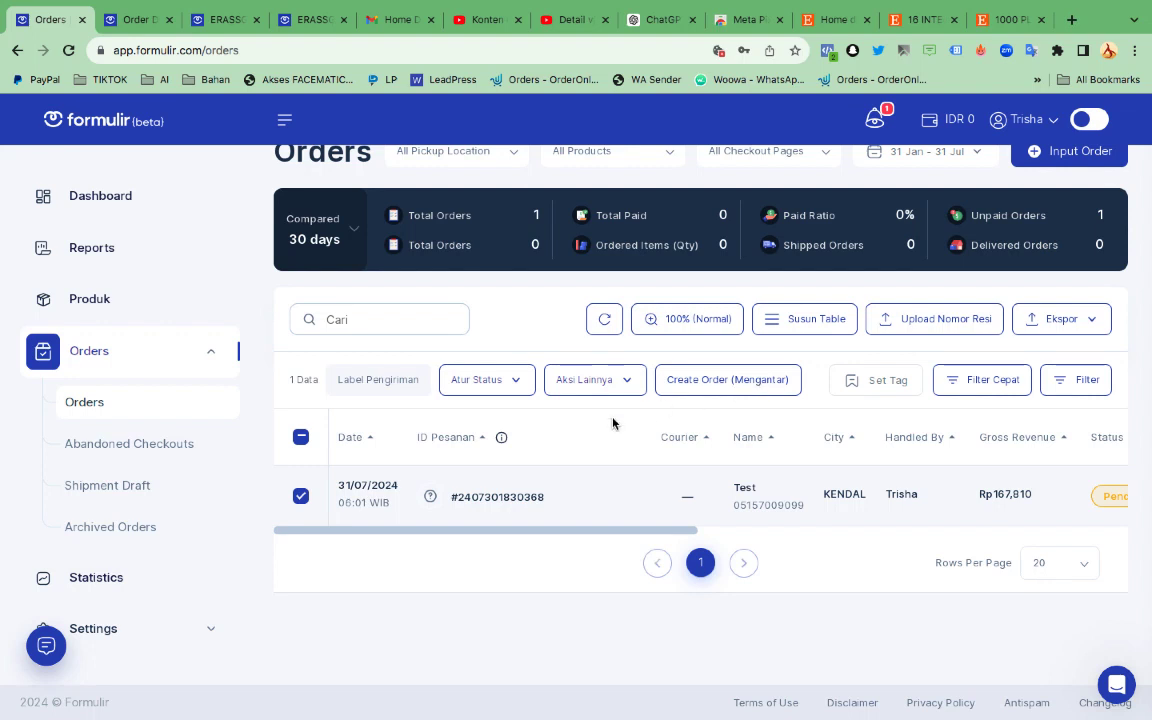
left_click(301, 439)
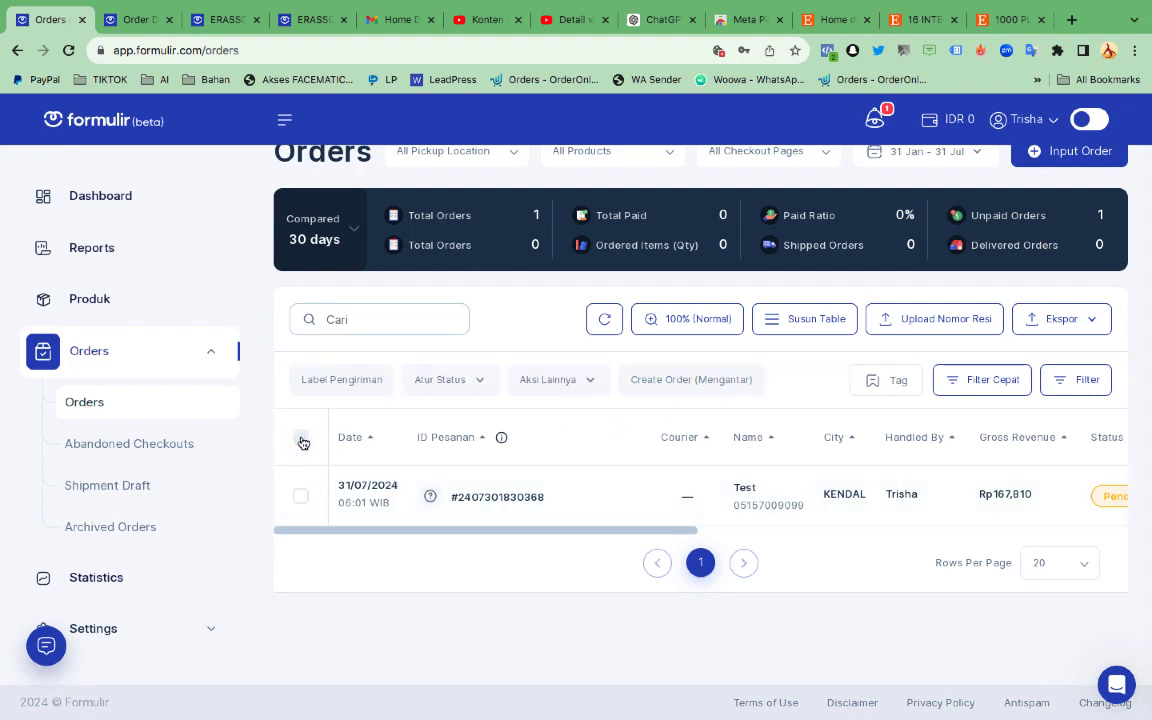
Step: Select the test order in the Orders list and choose Paid as its bulk status, leaving the confirmation dialog open
mouse_move(361, 485)
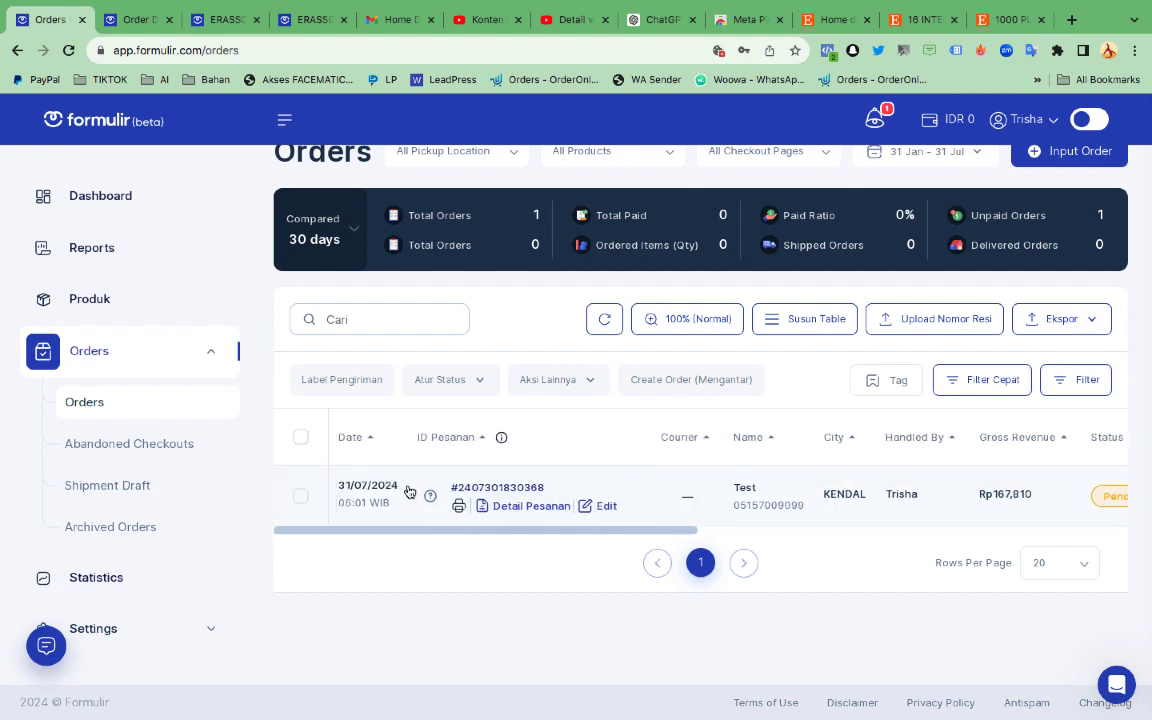
left_click(301, 496)
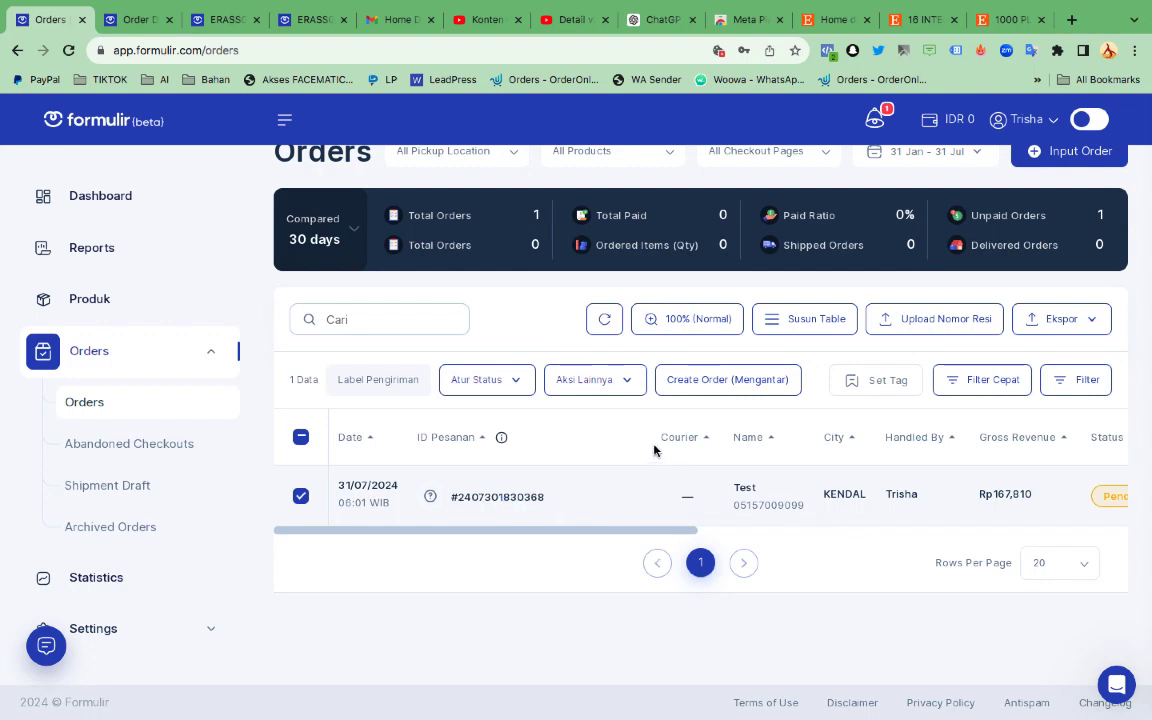
left_click(512, 380)
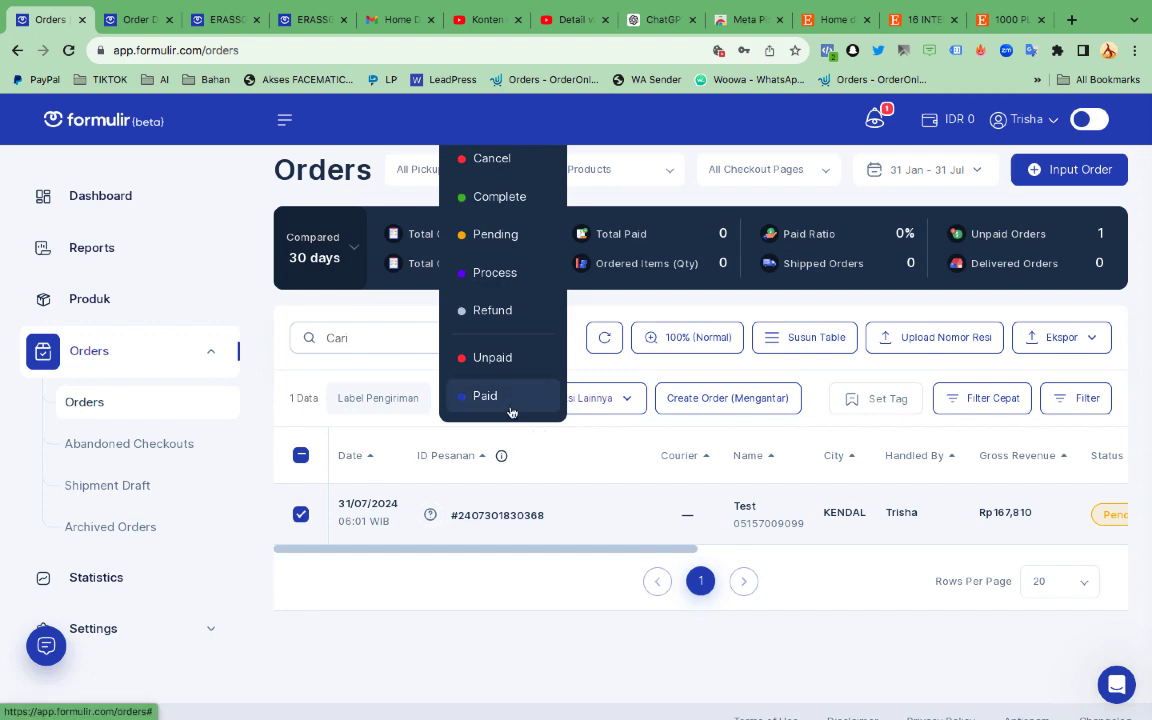
left_click(485, 396)
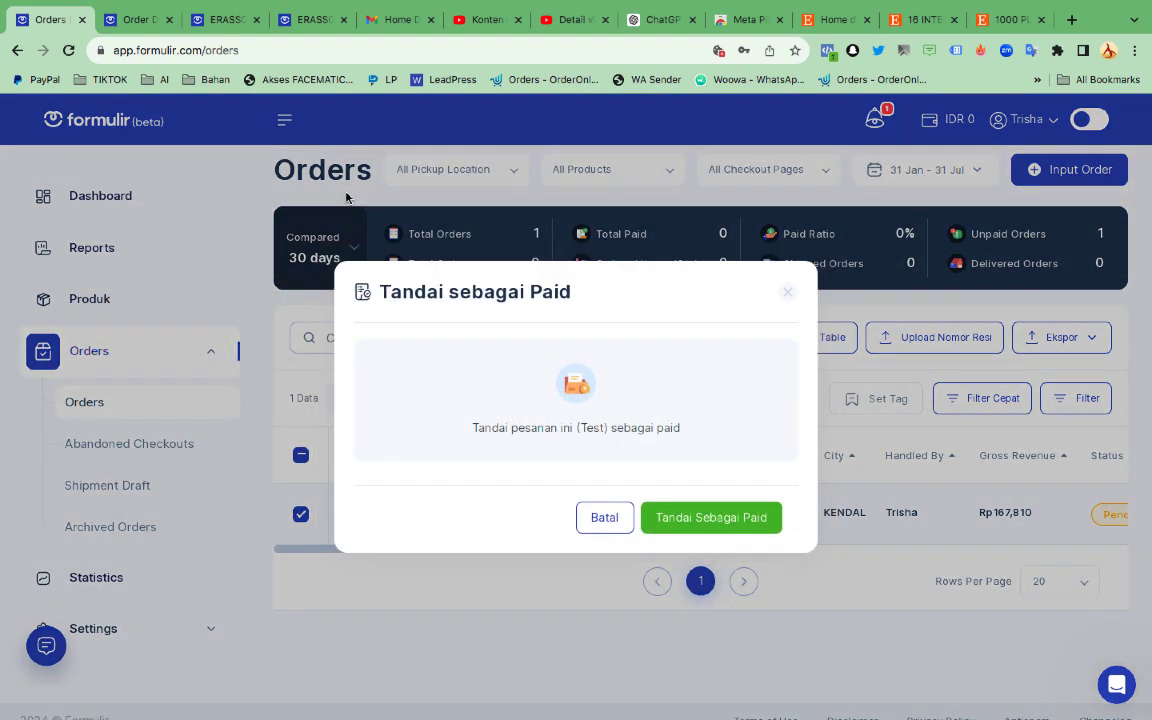
Step: Switch to the browser profile with Meta Events Manager, reload the test events page and expand the server event confirmation section
left_click(1109, 51)
scroll(1044, 545, "down", 10)
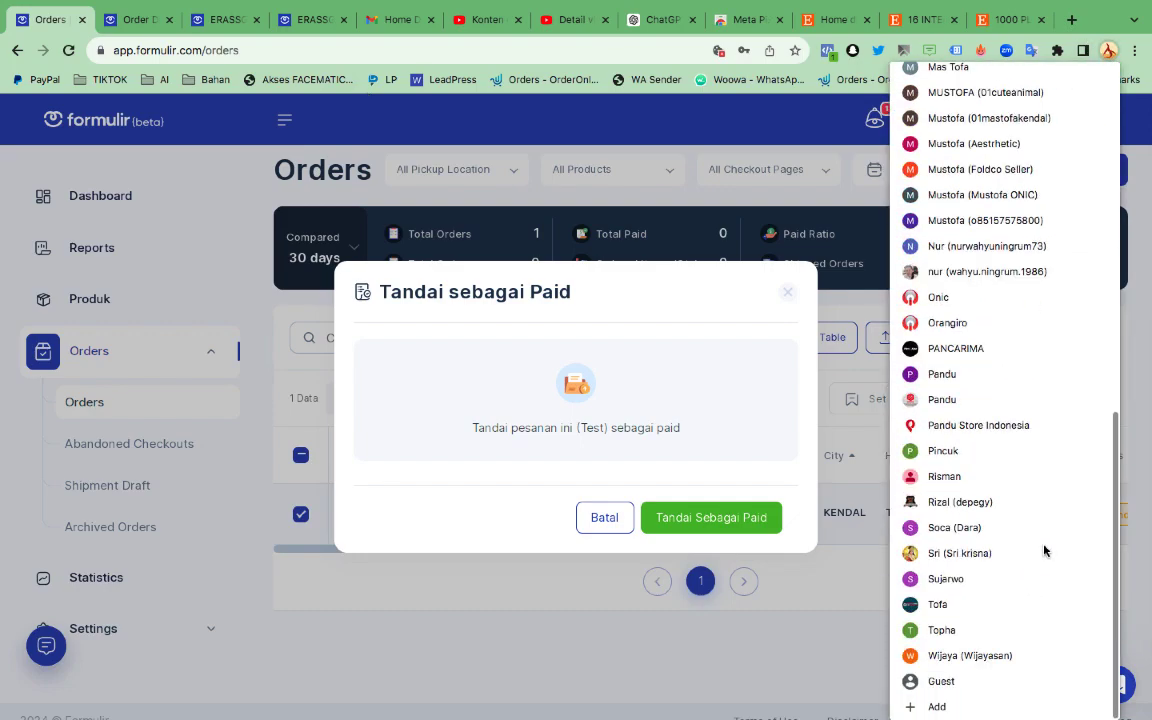
left_click(976, 641)
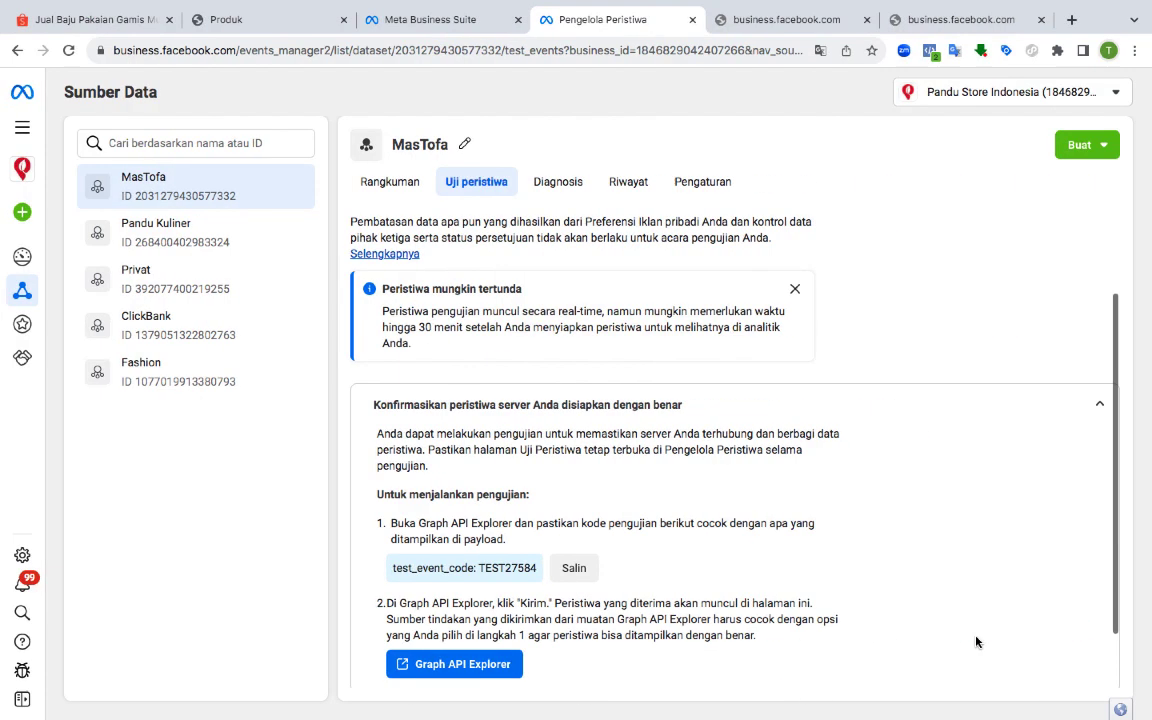
scroll(590, 508, "down", 1)
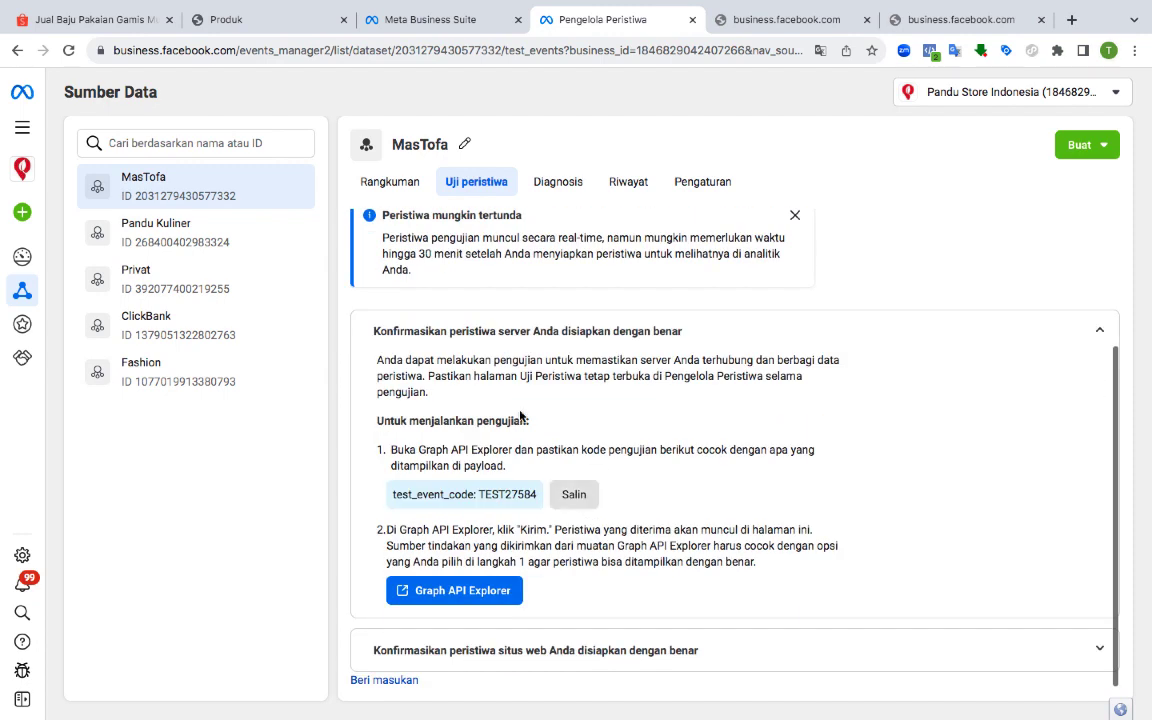
left_click(69, 52)
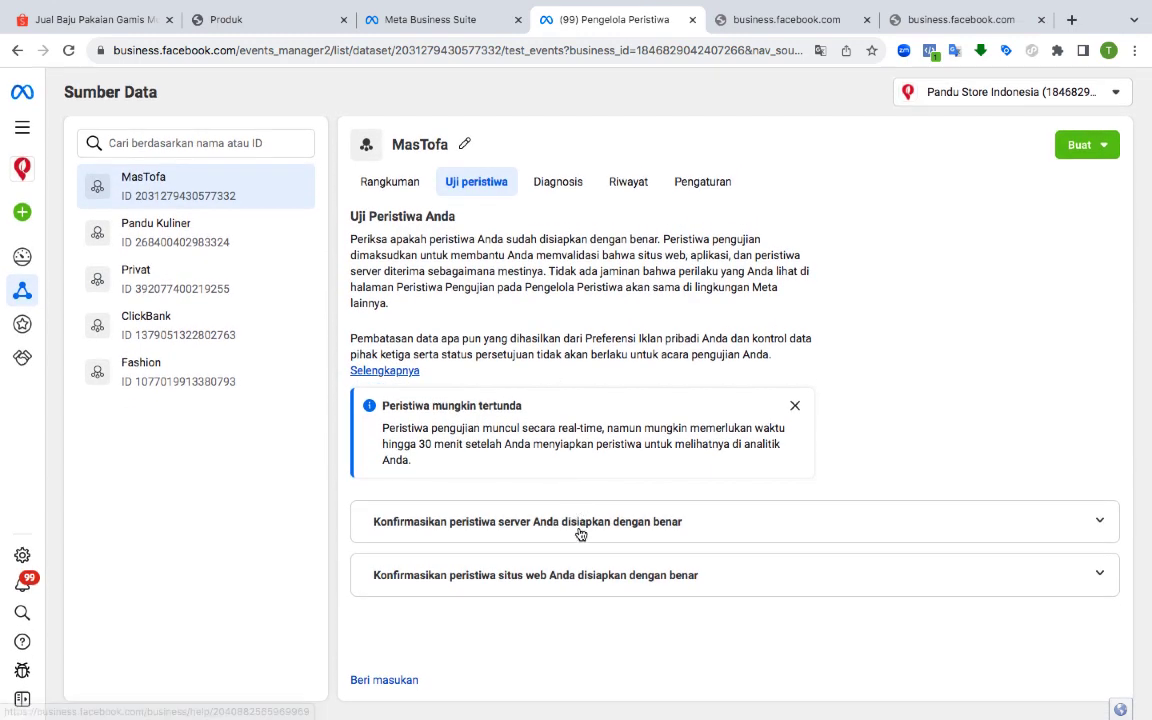
left_click(580, 538)
scroll(580, 543, "down", 2)
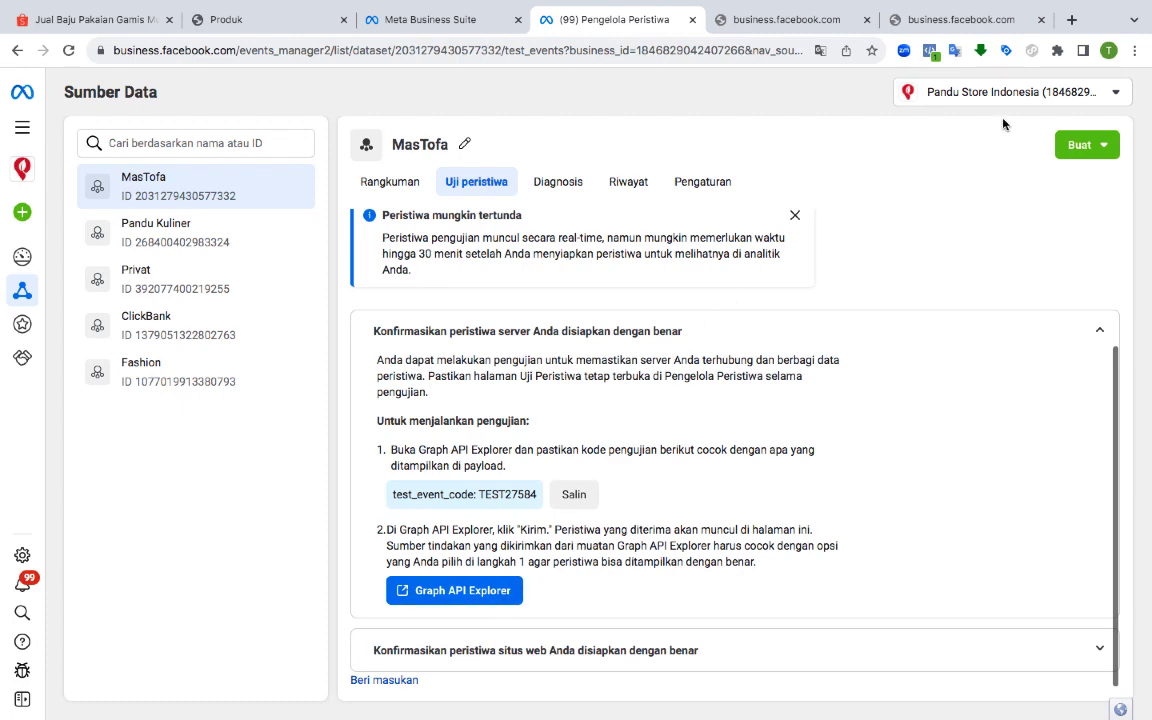
Step: Return to the Formulir browser profile, confirm marking the test order as Paid, and reload the list to check its payment status
left_click(1108, 50)
scroll(977, 520, "down", 10)
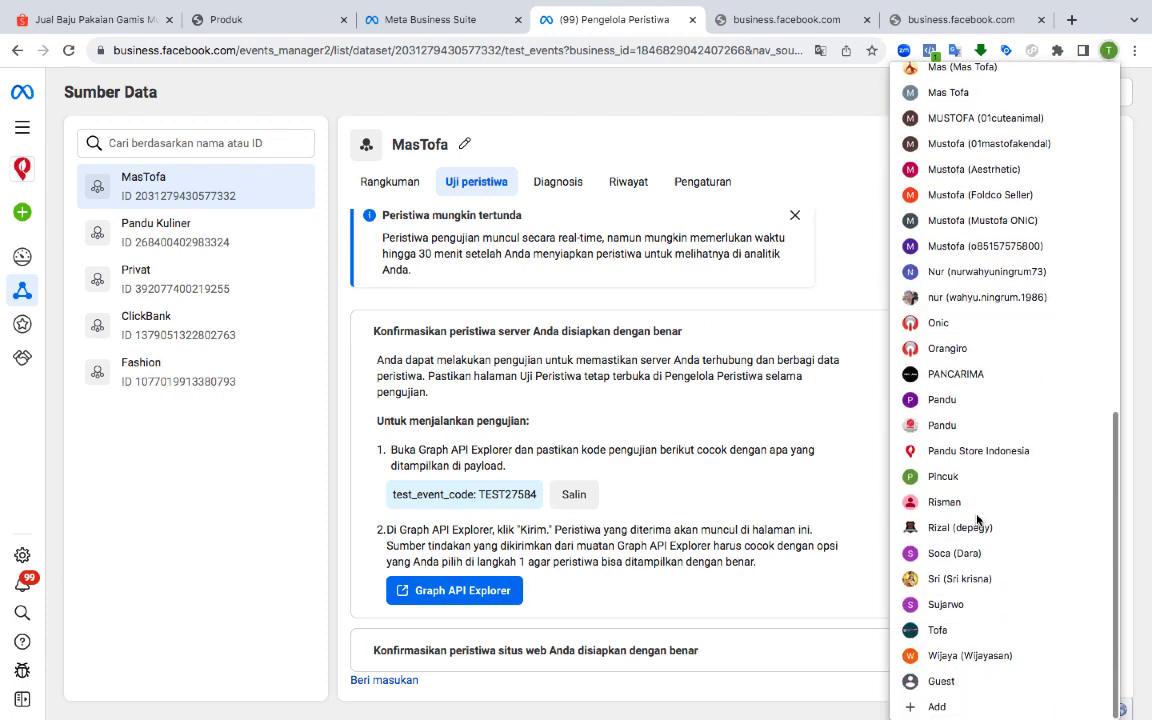
scroll(930, 452, "up", 1)
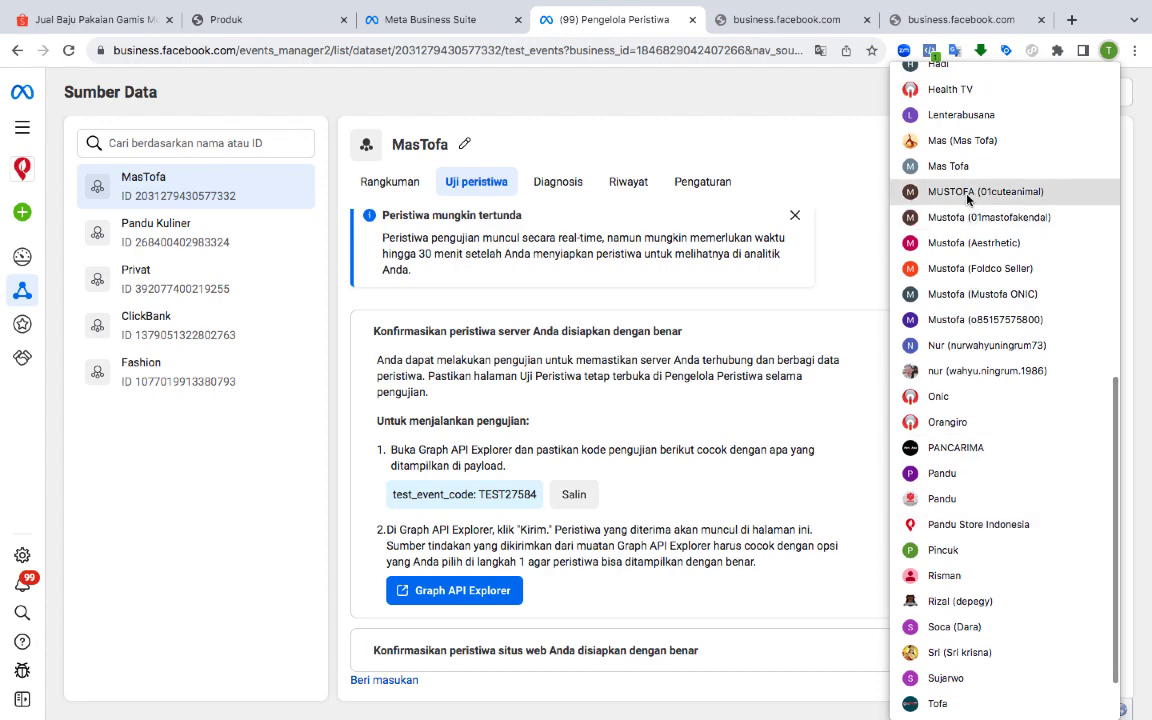
left_click(950, 144)
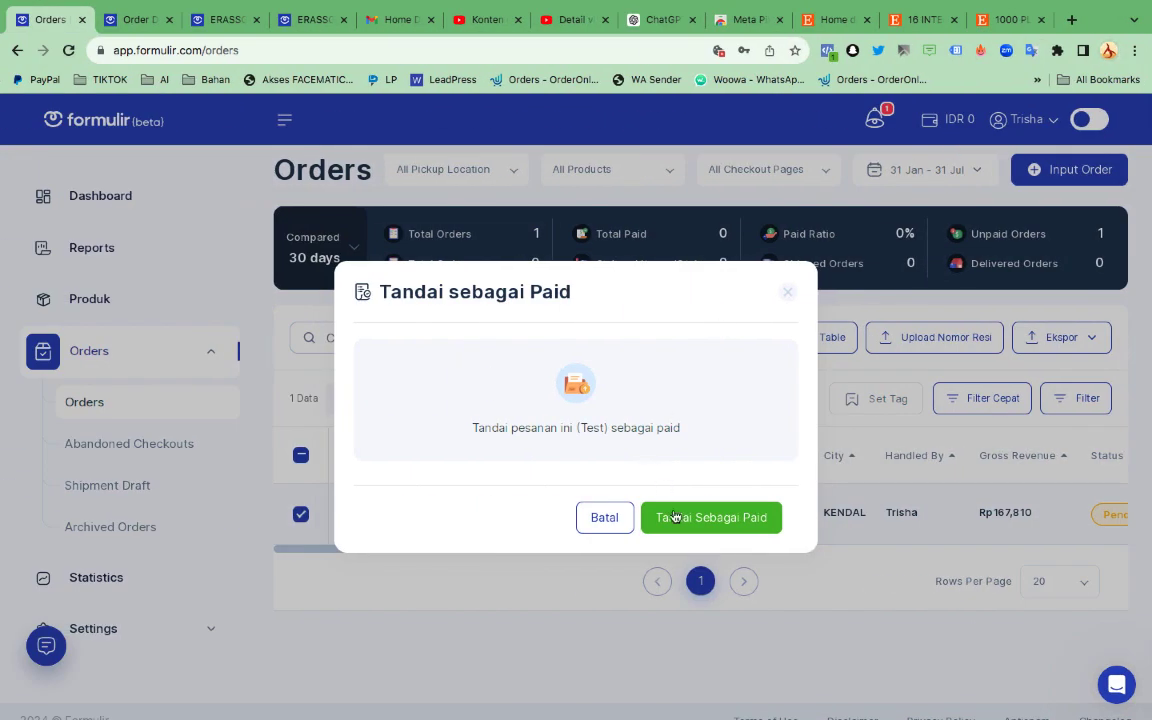
left_click(677, 519)
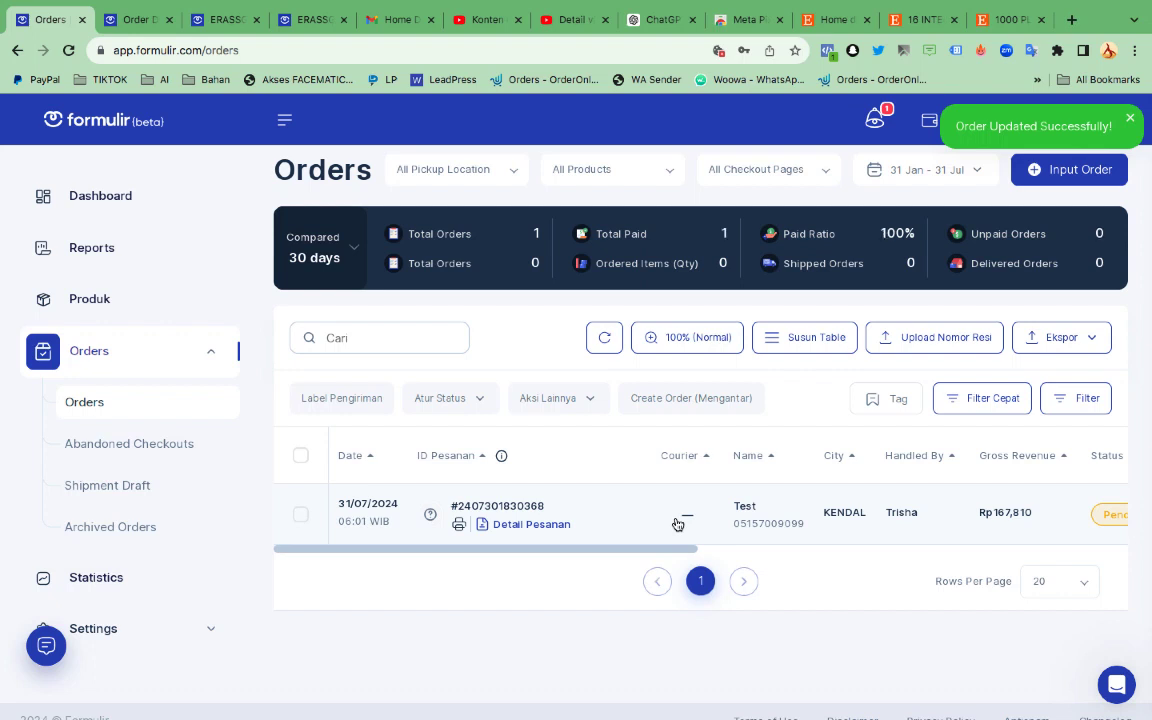
left_click(68, 52)
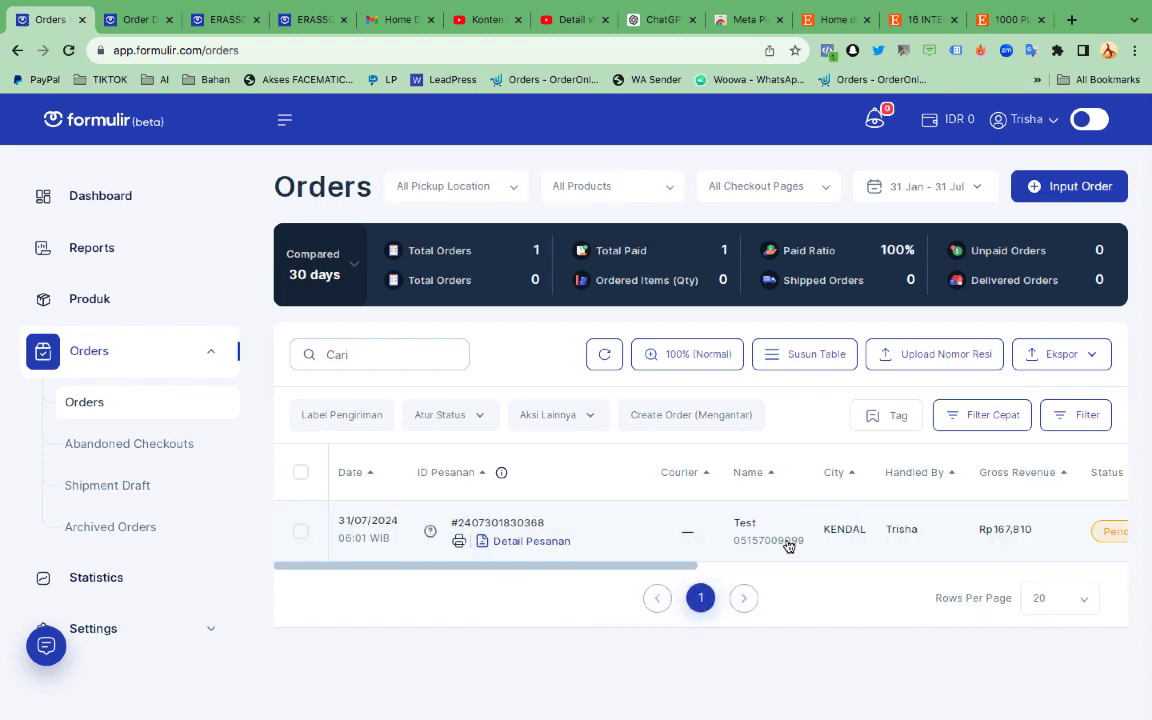
scroll(790, 545, "right", 4)
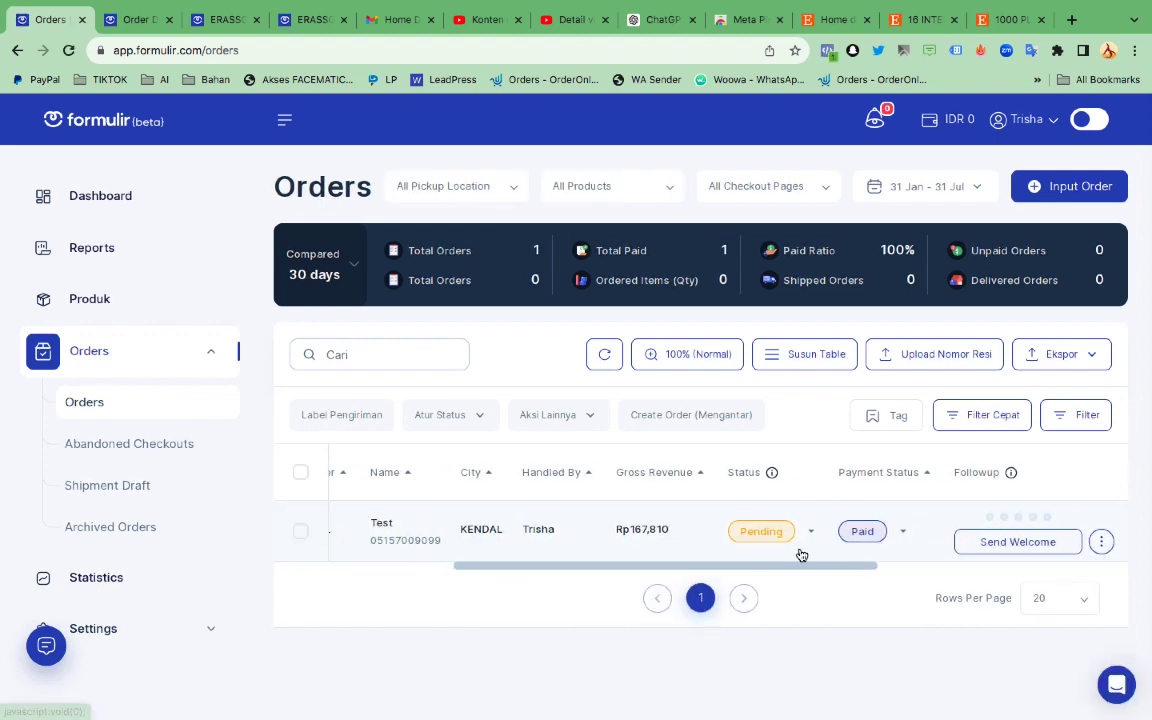
Step: Switch back to the Meta Events Manager profile and examine the details of the received server-side Pembelian event
left_click(1107, 50)
scroll(968, 585, "down", 3)
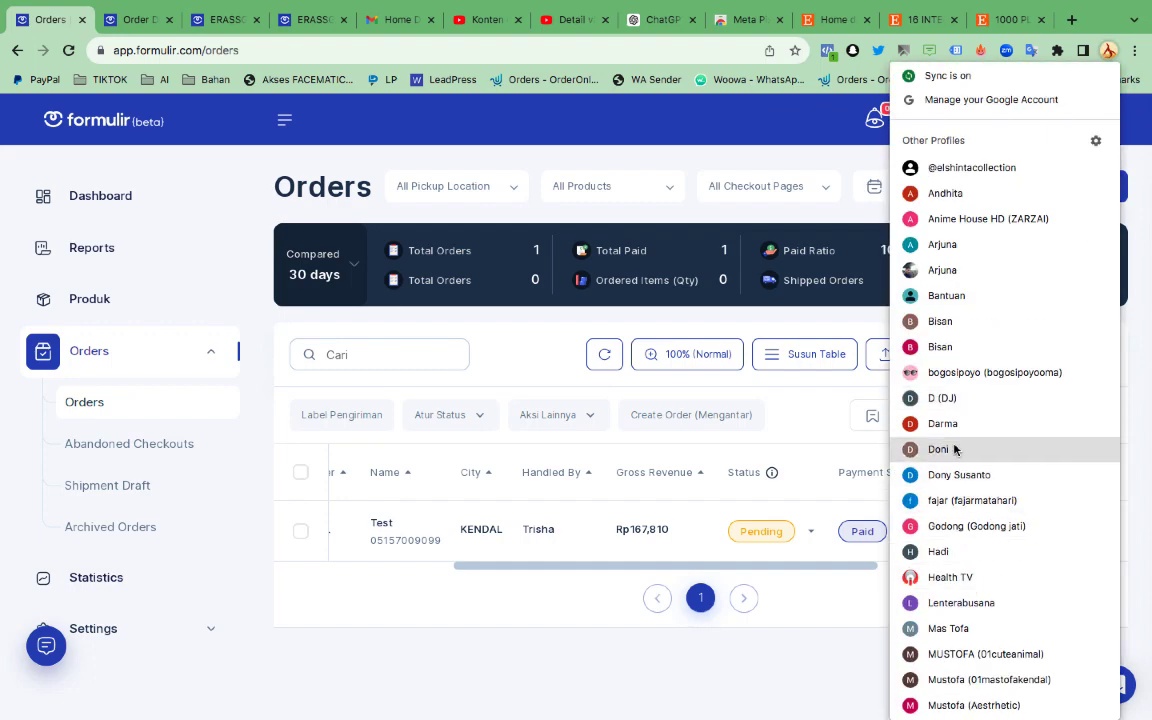
scroll(957, 447, "down", 6)
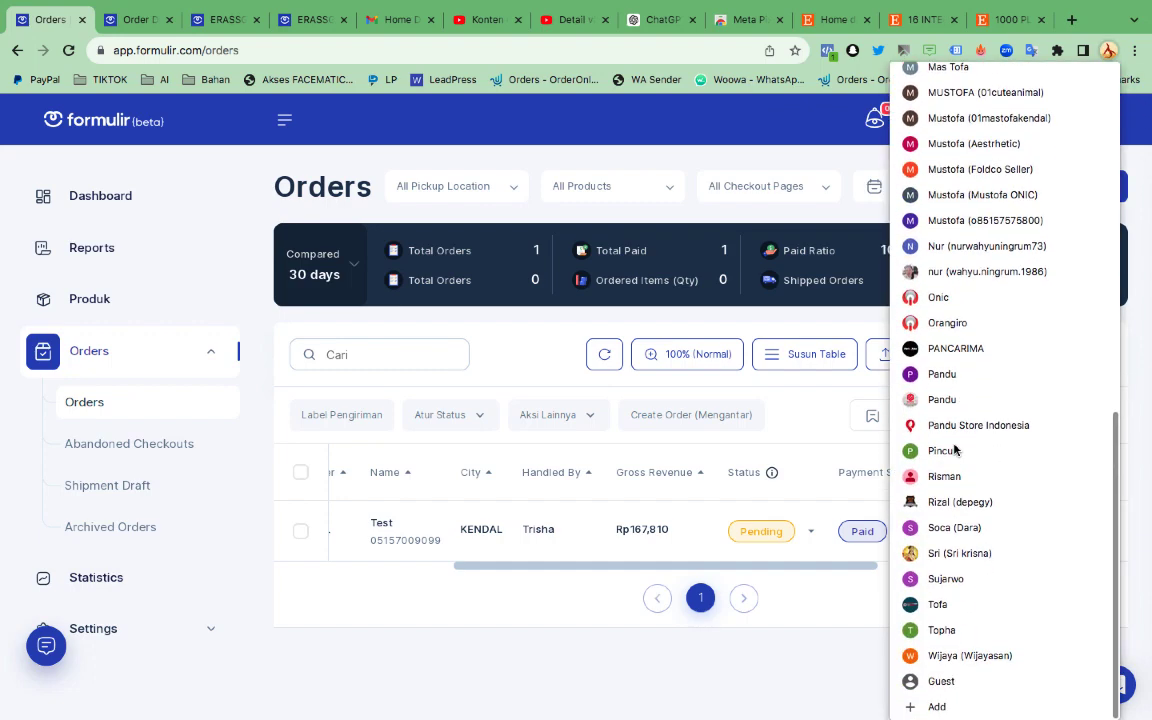
left_click(944, 629)
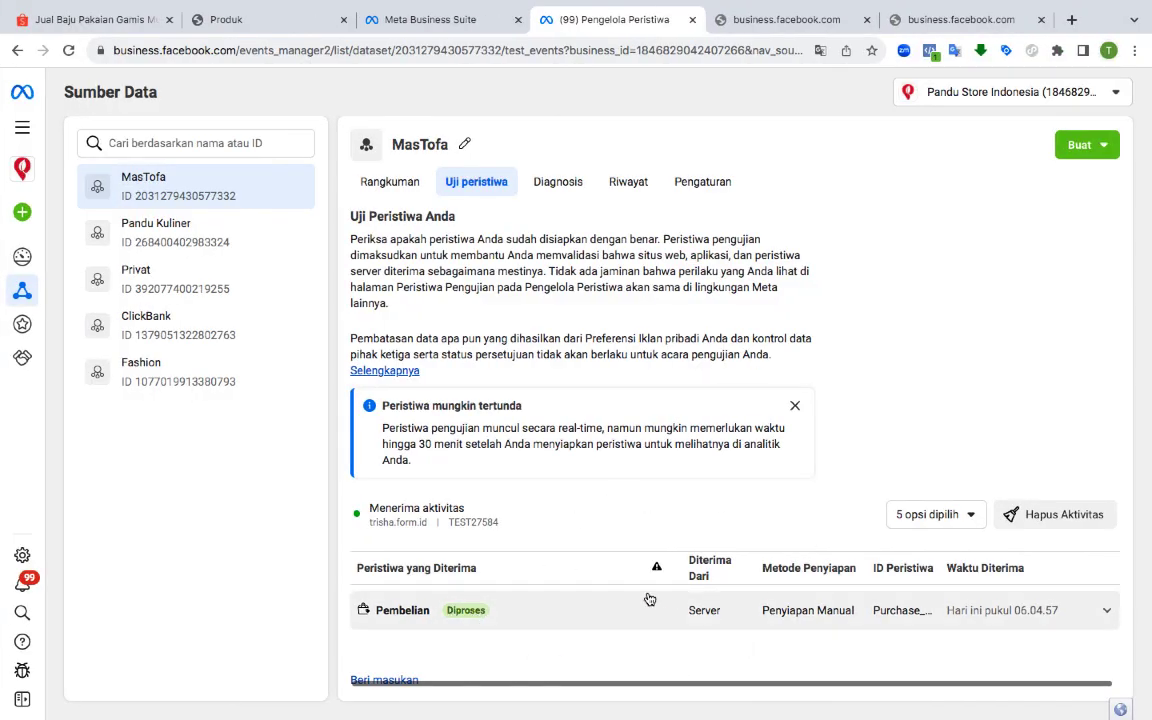
left_click(541, 626)
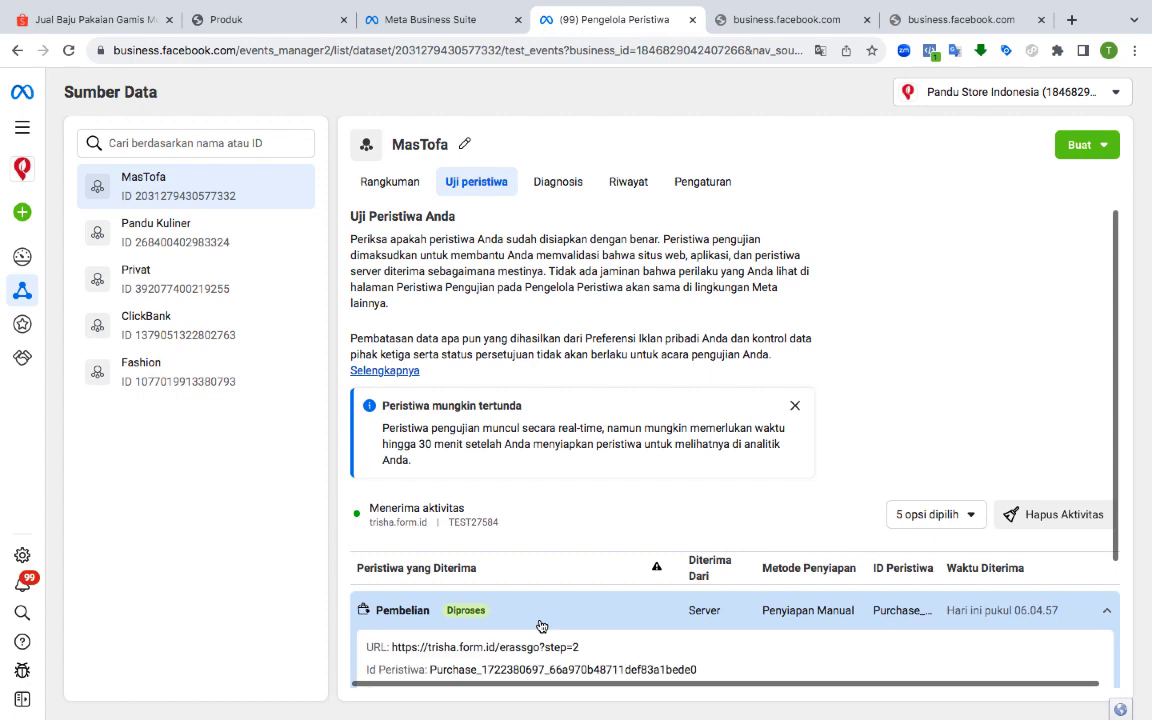
scroll(540, 625, "down", 2)
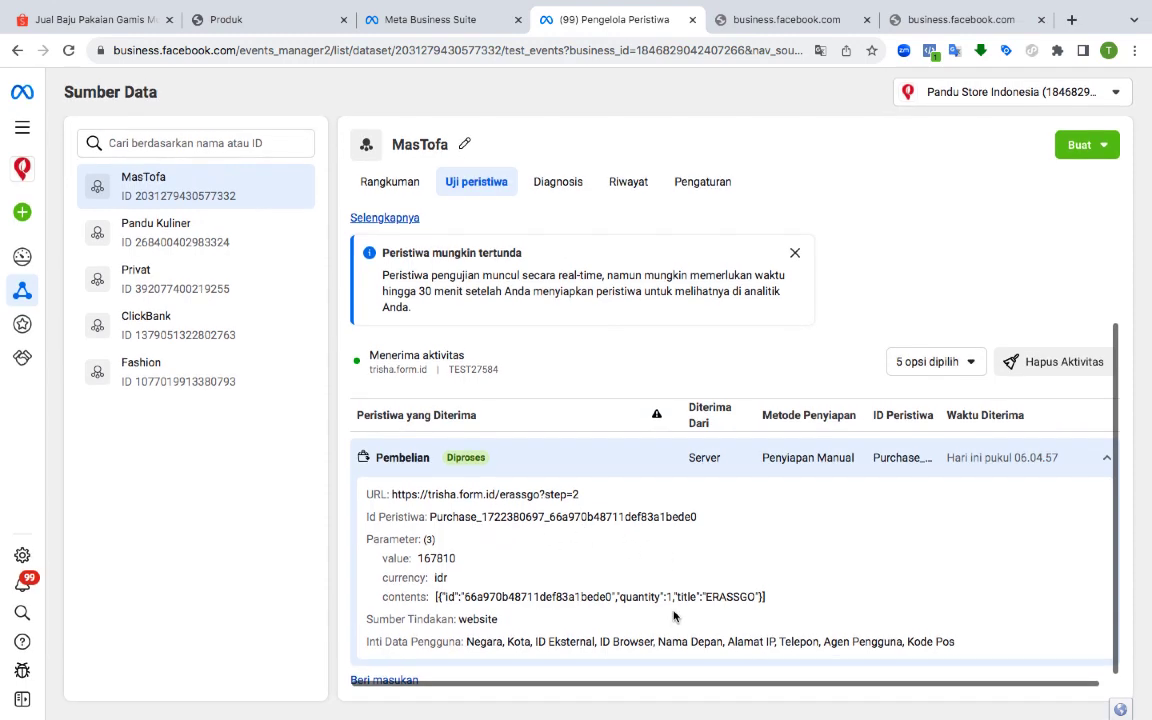
scroll(674, 616, "up", 1)
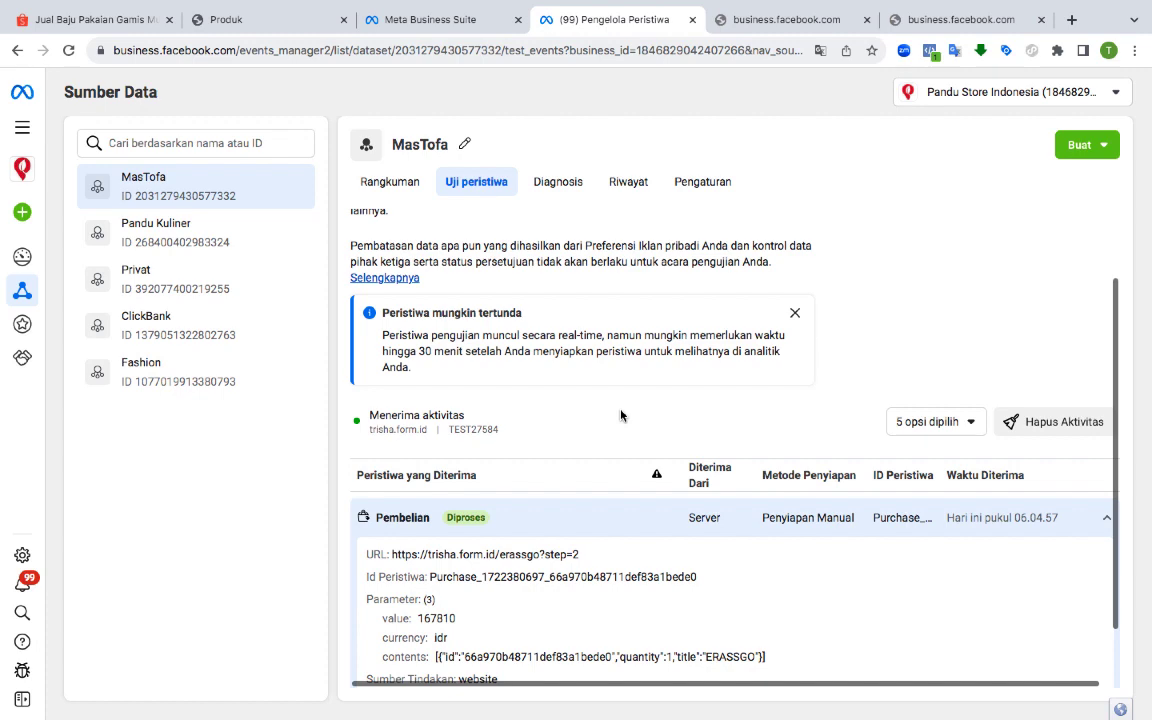
scroll(620, 415, "down", 1)
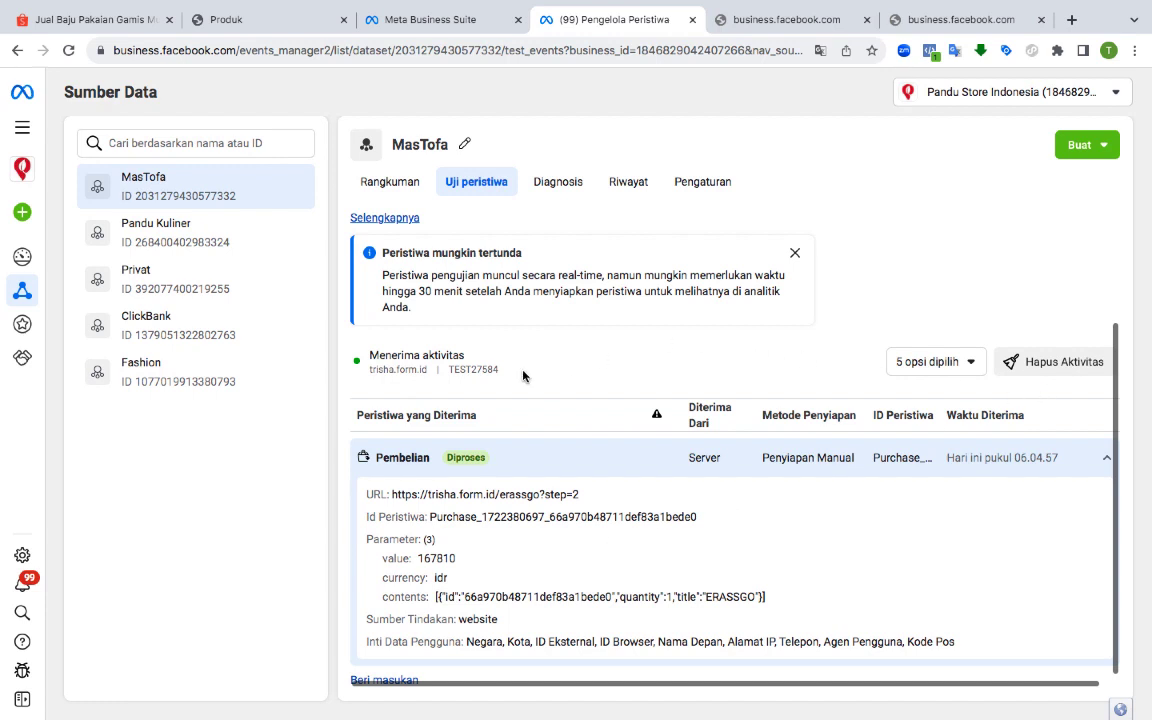
Step: Reload the test events page and delete all activity recorded in the test session
left_click(70, 51)
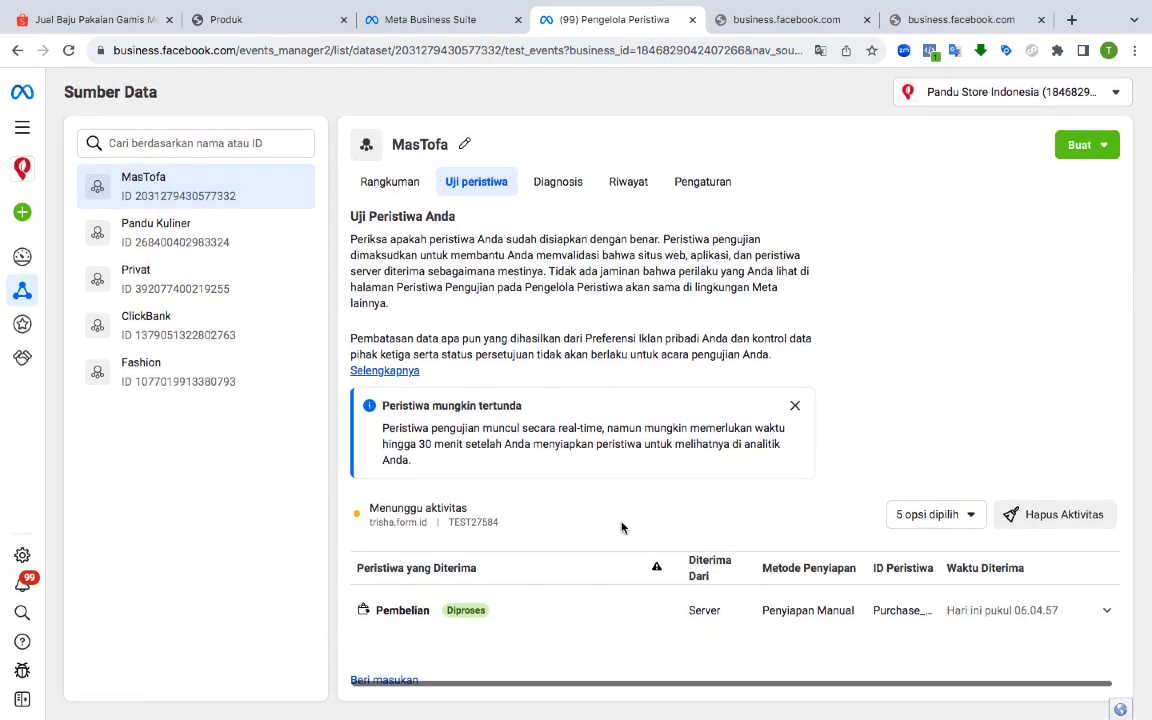
left_click(1034, 514)
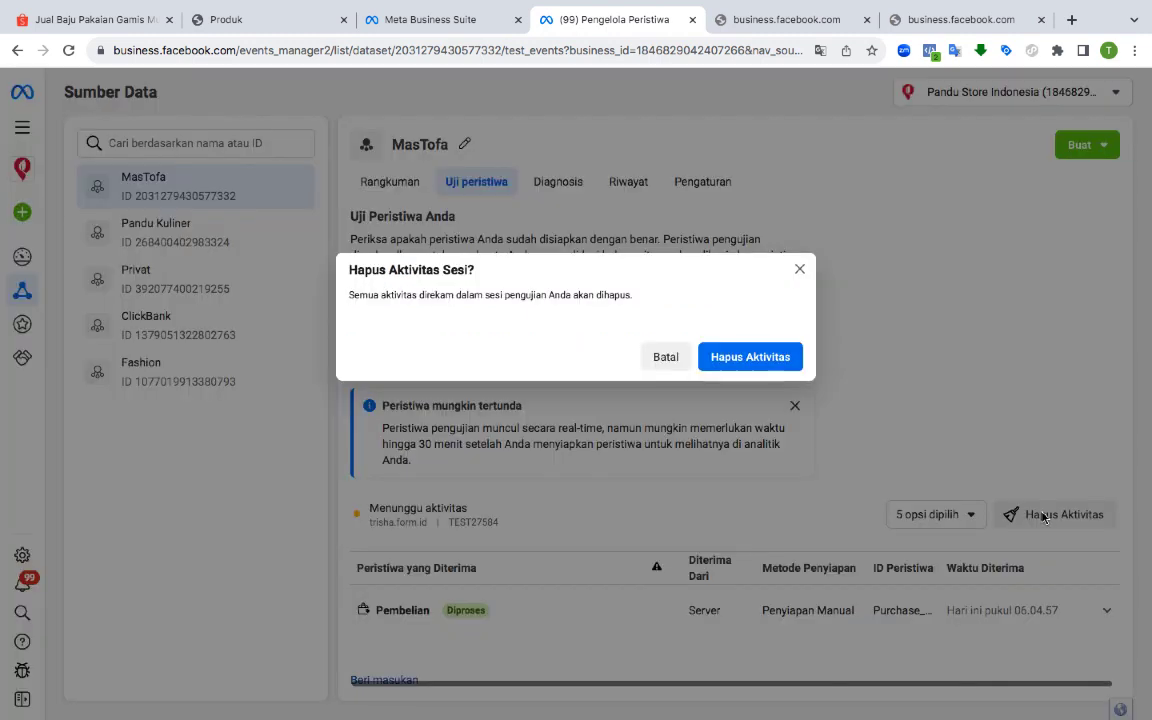
left_click(775, 367)
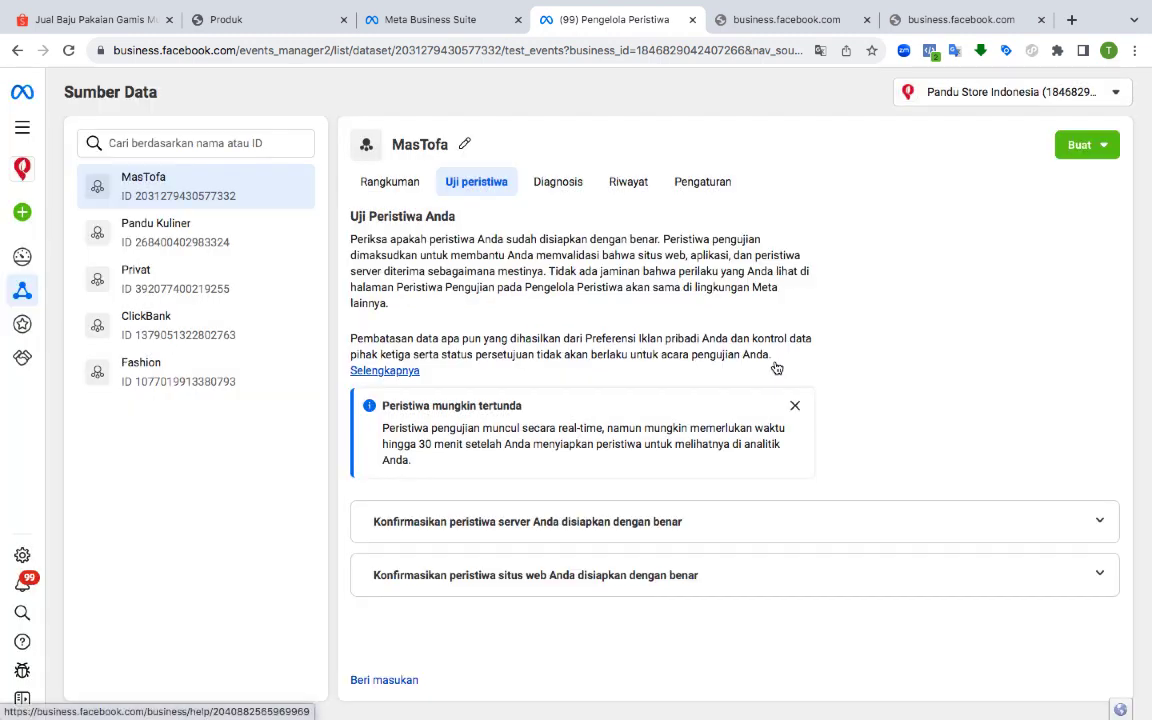
Step: Expand the section for confirming that website events are set up correctly and view its test instructions
left_click(639, 588)
scroll(639, 590, "down", 2)
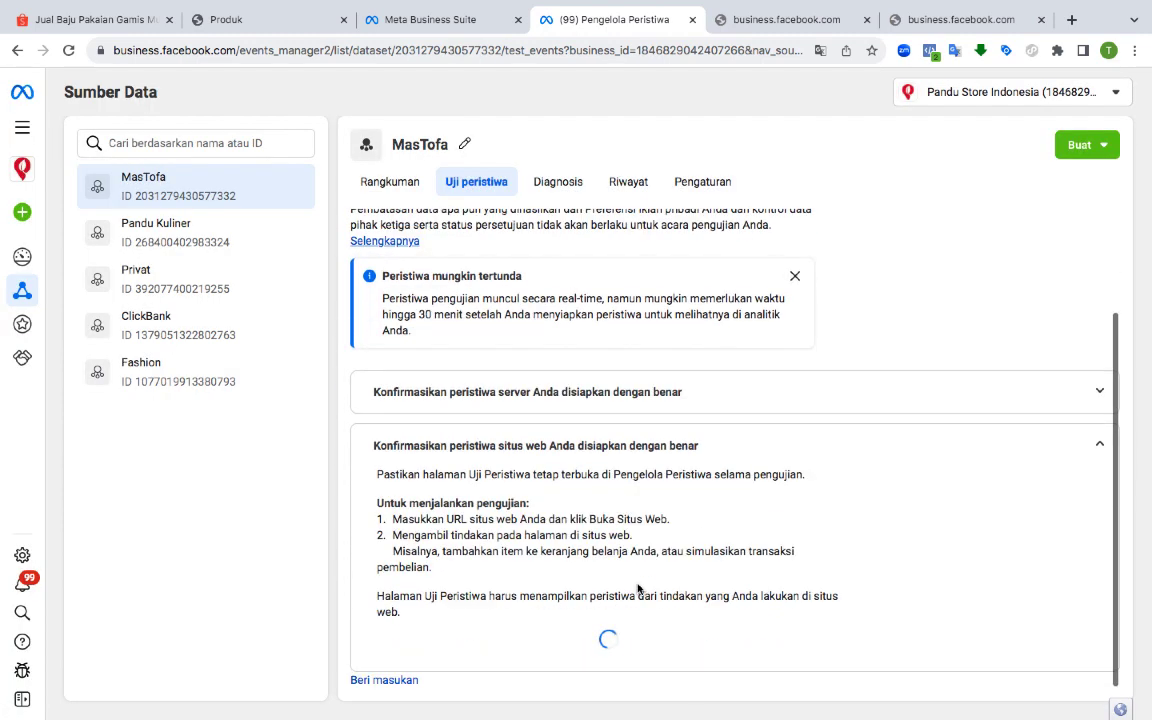